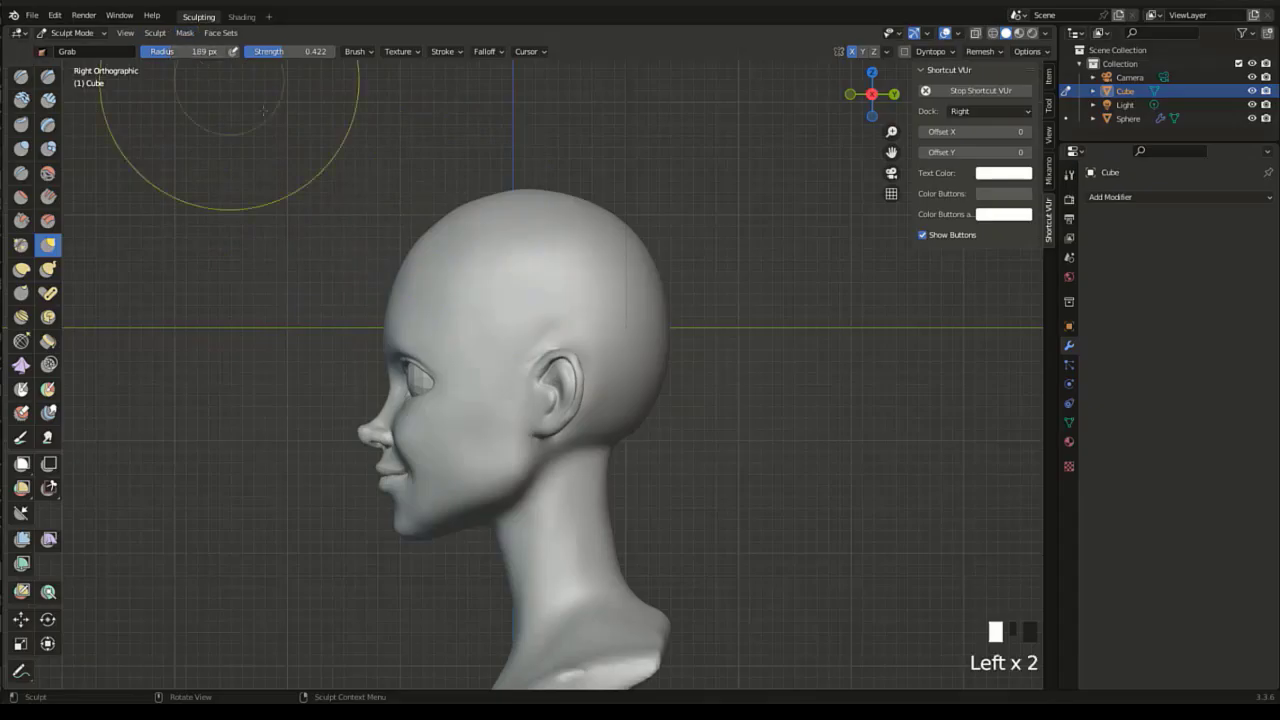
# Reshape the crown and back of the skull with the Grab brush at a radius of 189 px.
pyautogui.click(490, 204)
pyautogui.click(556, 200)
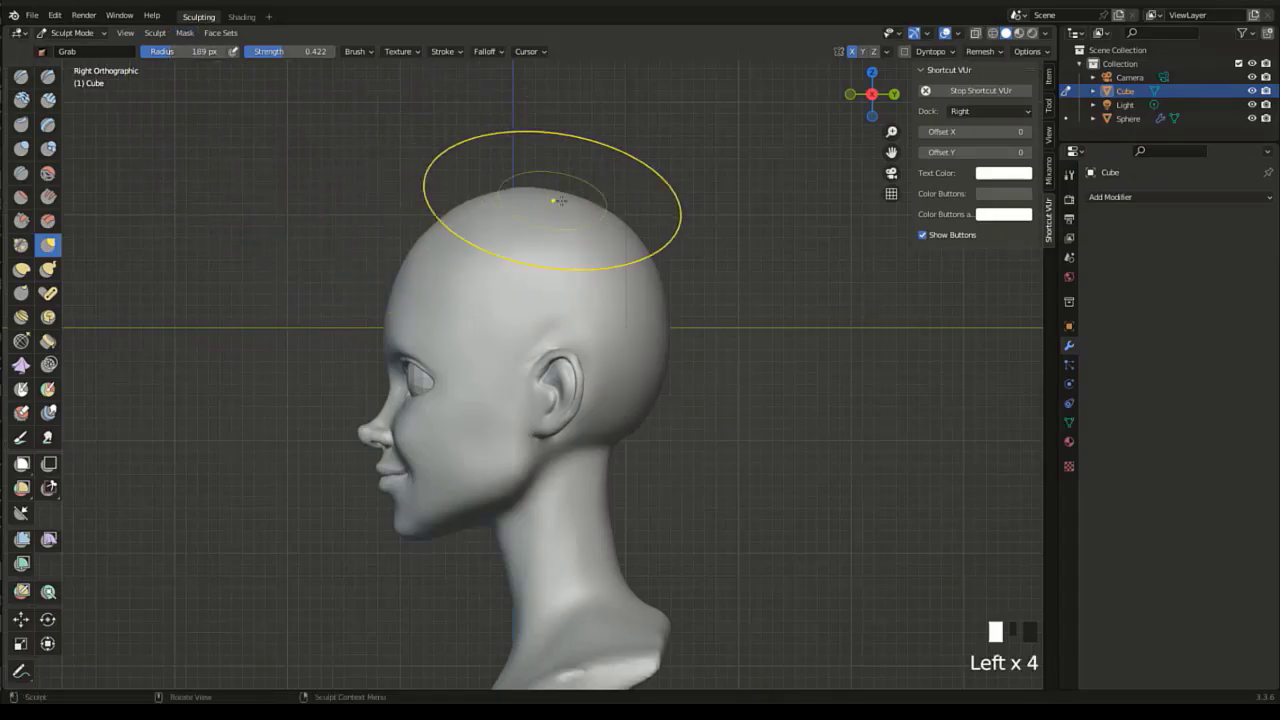
pyautogui.click(608, 215)
pyautogui.click(654, 277)
pyautogui.click(659, 321)
pyautogui.click(660, 322)
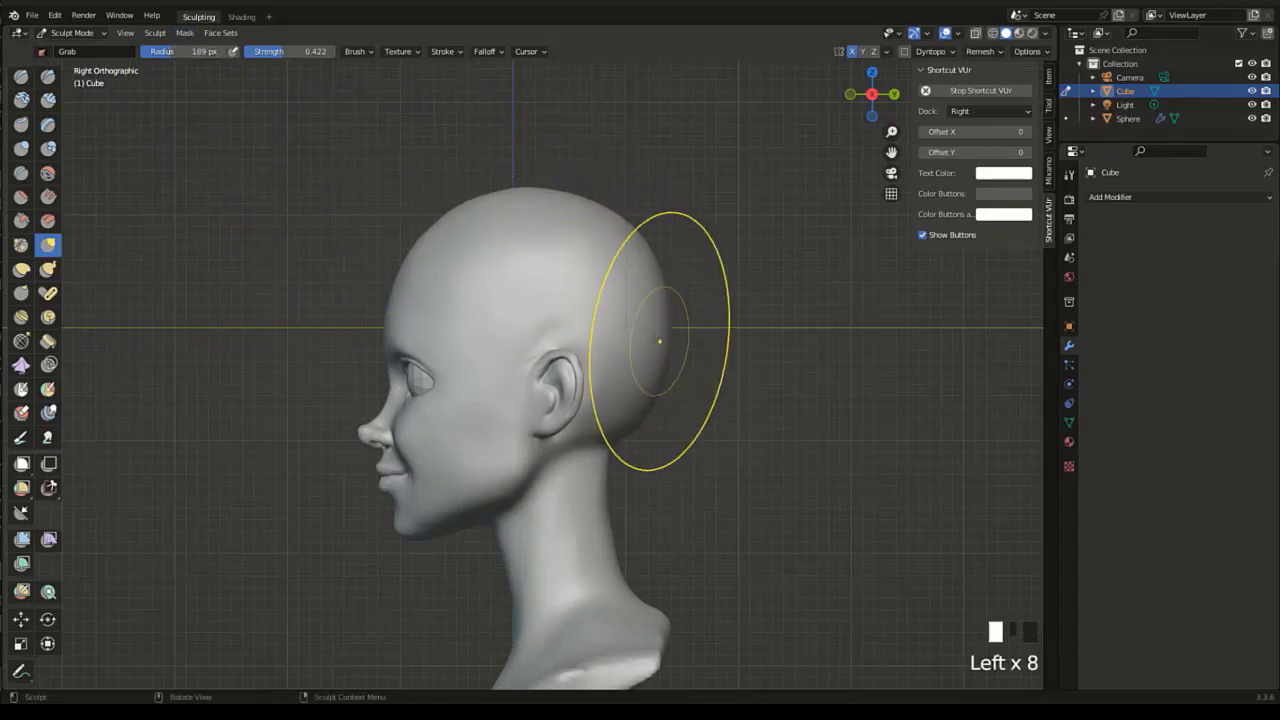
pyautogui.moveTo(660, 325)
pyautogui.mouseDown(button='middle')
pyautogui.moveTo(575, 433)
pyautogui.moveTo(460, 360)
pyautogui.moveTo(435, 230)
pyautogui.moveTo(380, 252)
pyautogui.mouseUp(button='middle')
pyautogui.click(600, 457)
pyautogui.click(600, 457)
pyautogui.click(435, 230)
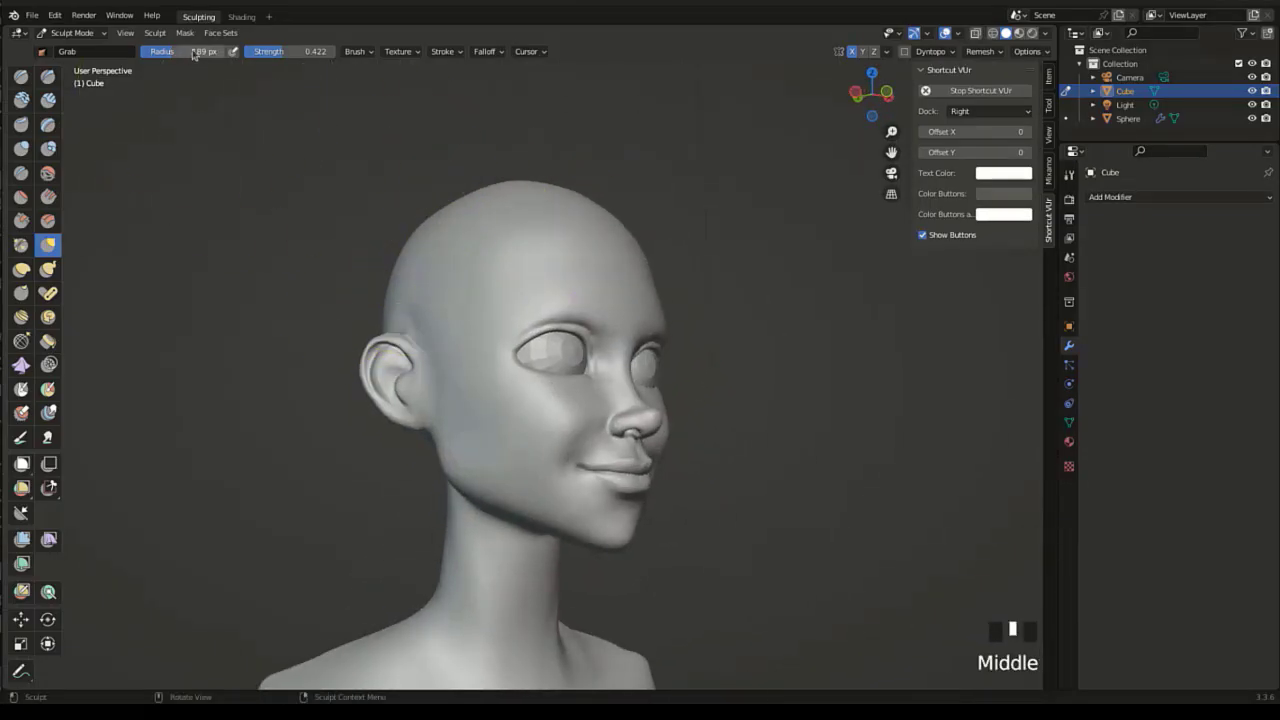
# Refine the top of the head with the Grab brush at a radius of 110 px.
pyautogui.moveTo(193, 51); pyautogui.dragTo(180, 51)
pyautogui.moveTo(487, 195)
pyautogui.mouseDown()
pyautogui.moveTo(520, 206)
pyautogui.moveTo(514, 190)
pyautogui.mouseUp()
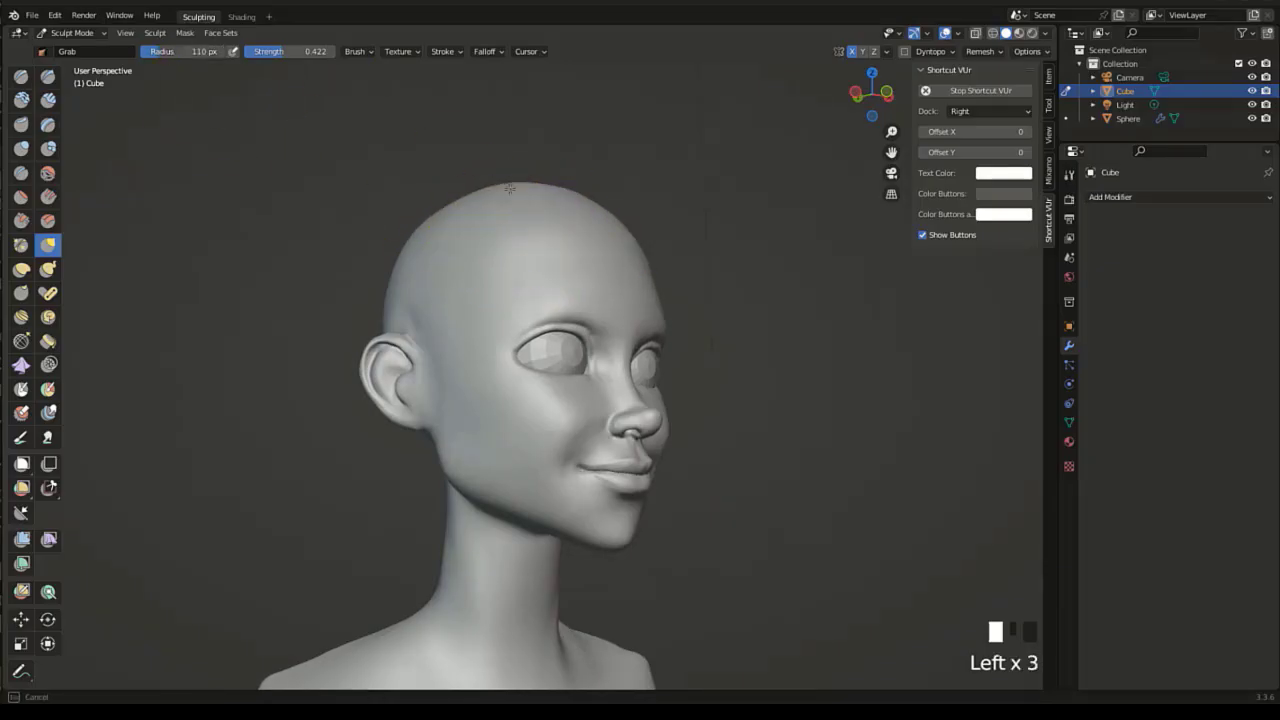
pyautogui.moveTo(591, 230)
pyautogui.mouseDown(button='middle')
pyautogui.moveTo(559, 248)
pyautogui.moveTo(586, 224)
pyautogui.moveTo(689, 265)
pyautogui.moveTo(620, 262)
pyautogui.mouseUp(button='middle')
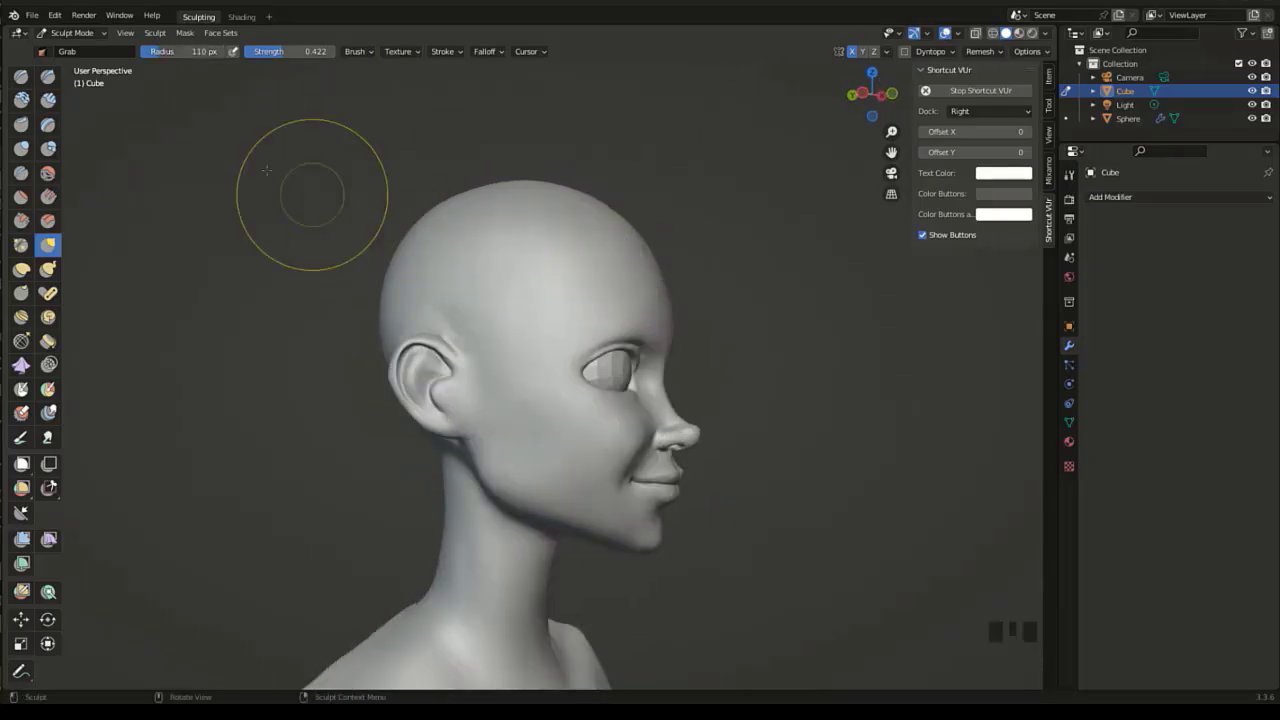
# Build up the temple above the ear with Clay Strips at 55 px and blend it with the Smooth brush.
pyautogui.click(47, 99)
pyautogui.moveTo(200, 51); pyautogui.dragTo(150, 51)
pyautogui.keyDown('ctrl'); pyautogui.moveTo(446, 300); pyautogui.dragTo(371, 280, button='middle'); pyautogui.keyUp('ctrl')
pyautogui.moveTo(361, 284)
pyautogui.mouseDown()
pyautogui.moveTo(369, 323)
pyautogui.moveTo(386, 300)
pyautogui.moveTo(375, 330)
pyautogui.moveTo(331, 293)
pyautogui.moveTo(363, 300)
pyautogui.mouseUp()
pyautogui.click(48, 174)
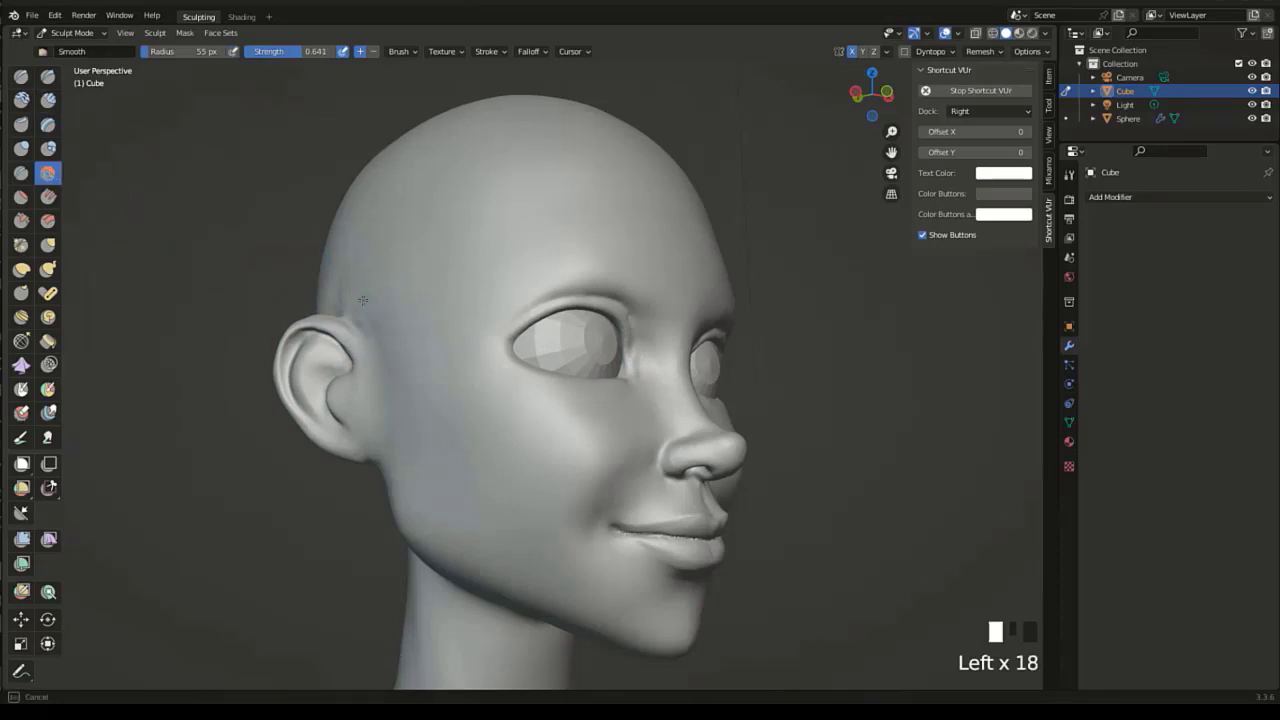
pyautogui.moveTo(383, 304); pyautogui.dragTo(408, 323, button='middle')
pyautogui.click(408, 323)
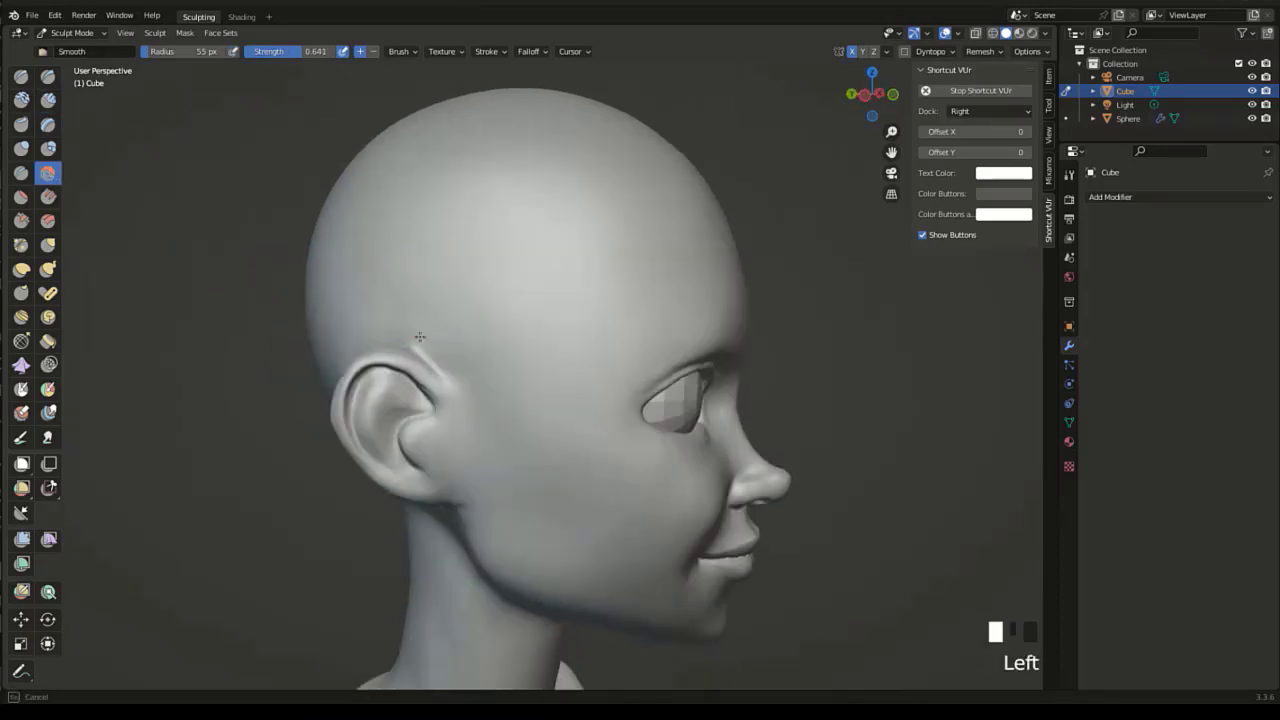
# Smooth the area below the ear, the jawline and the chin with the Smooth brush.
pyautogui.moveTo(486, 420); pyautogui.dragTo(543, 306, button='middle')
pyautogui.click(510, 375)
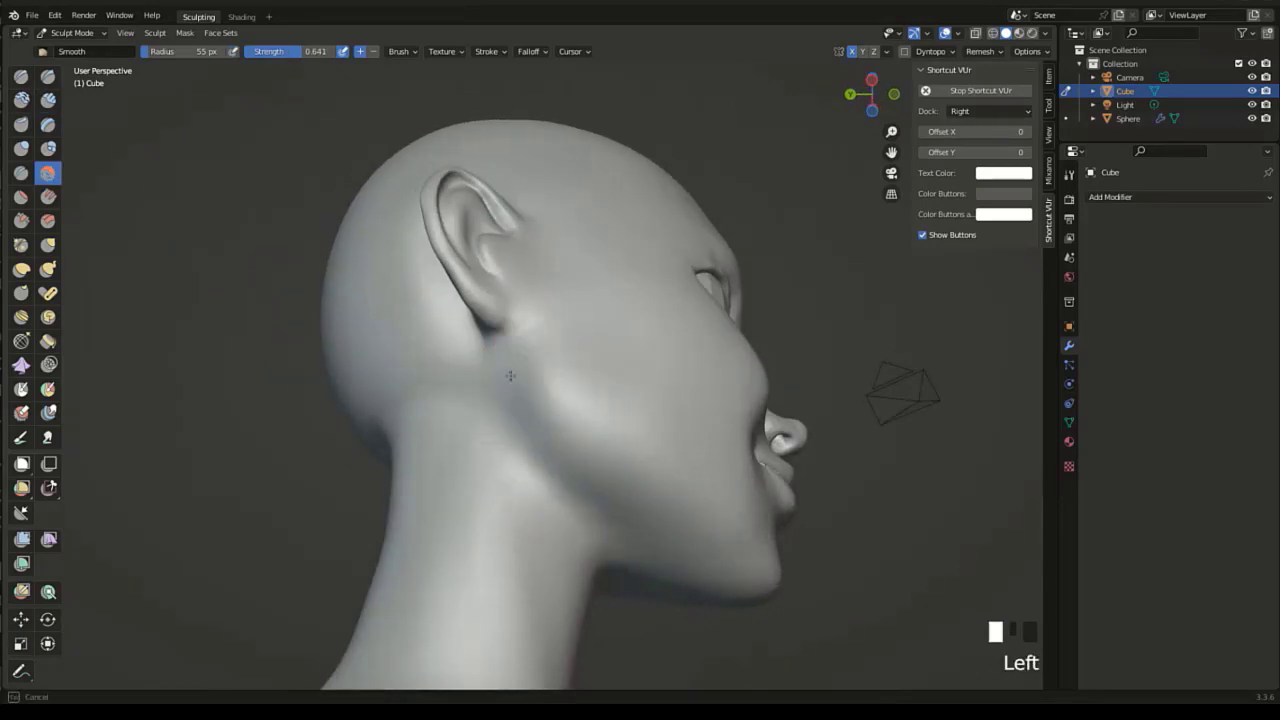
pyautogui.moveTo(551, 479); pyautogui.dragTo(702, 541)
pyautogui.moveTo(674, 457); pyautogui.dragTo(531, 503, button='middle')
pyautogui.click(531, 503)
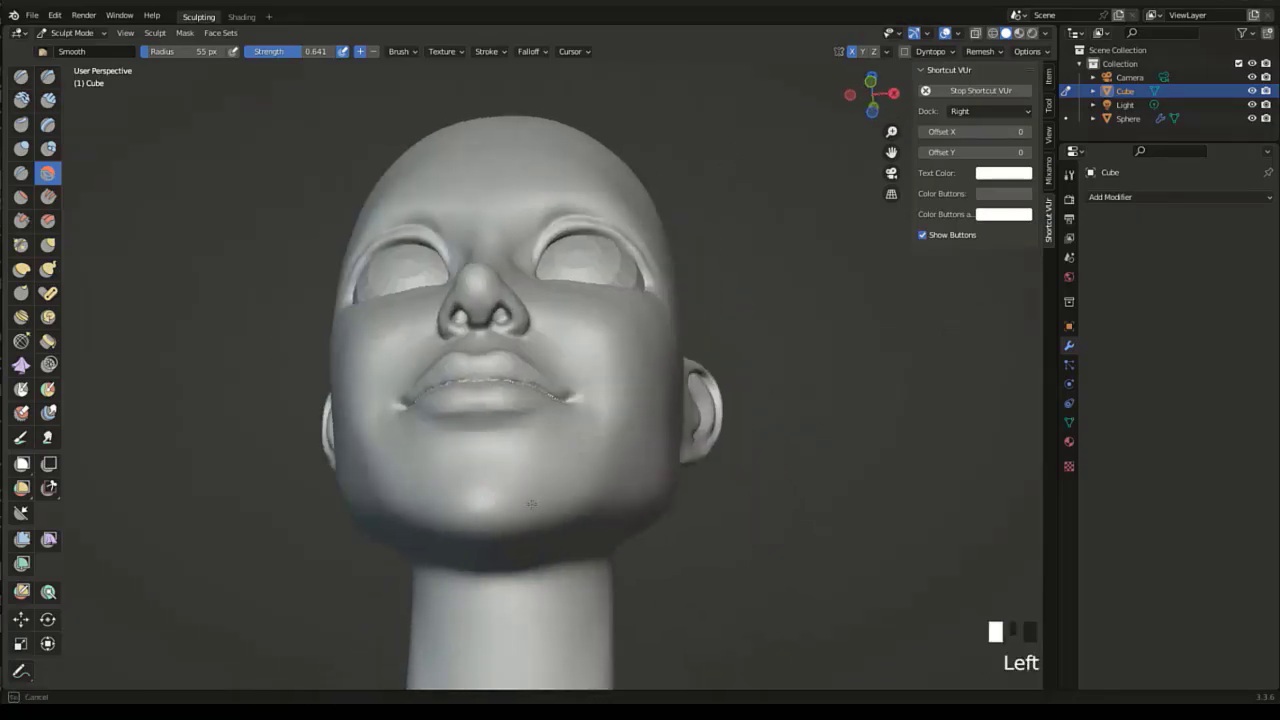
# Smooth both cheeks with the Smooth brush at a radius of 55 px.
pyautogui.moveTo(643, 409); pyautogui.dragTo(611, 401)
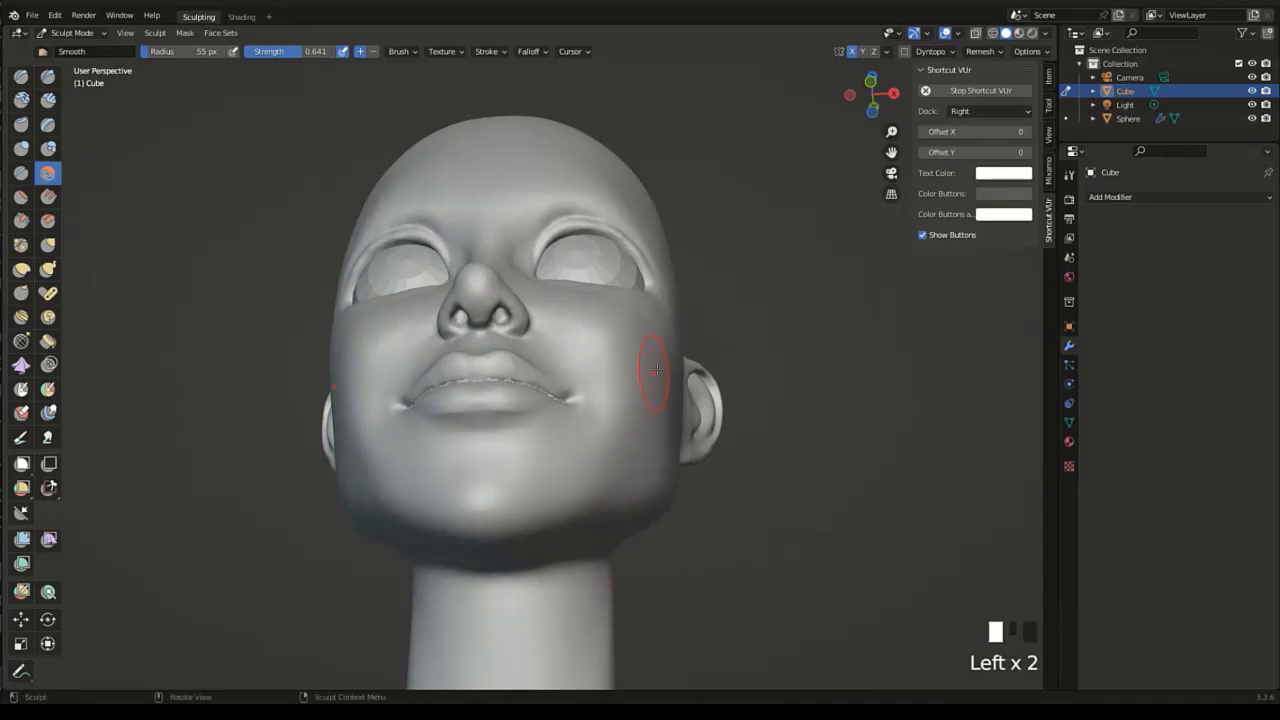
pyautogui.moveTo(655, 369); pyautogui.dragTo(557, 412, button='middle')
pyautogui.click(557, 412)
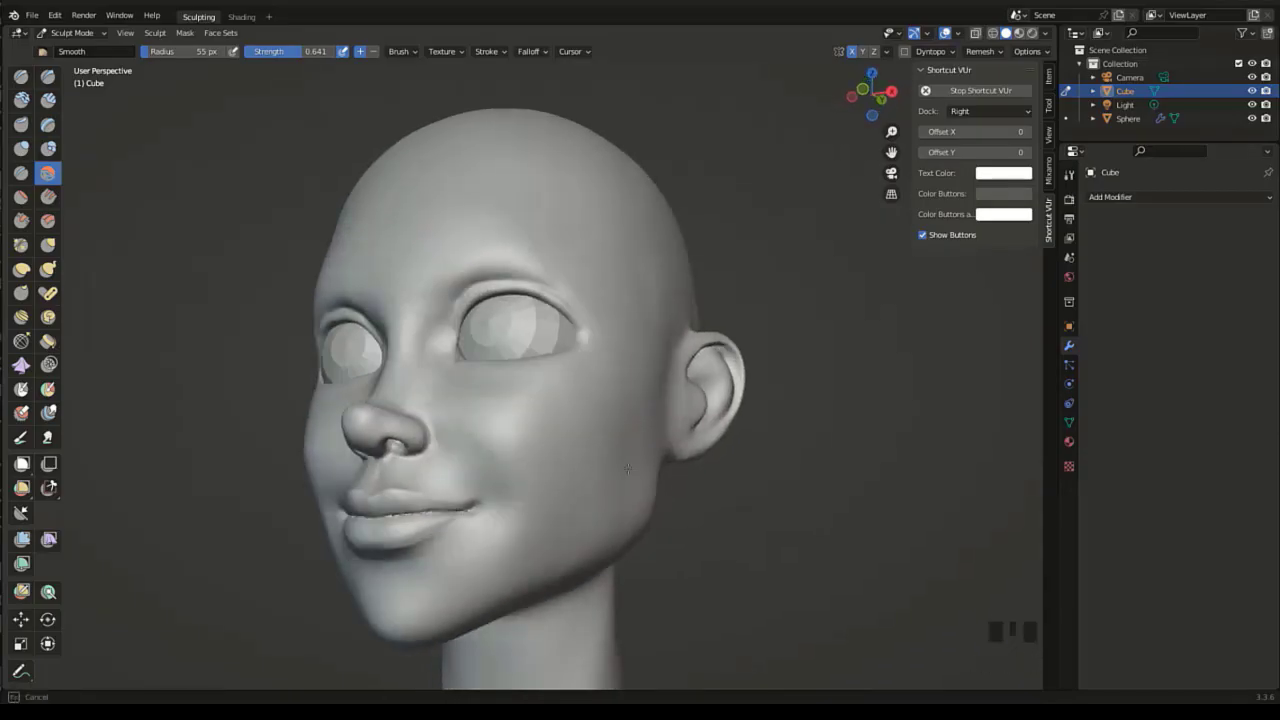
pyautogui.moveTo(508, 424); pyautogui.dragTo(466, 423, button='middle')
pyautogui.click(443, 451)
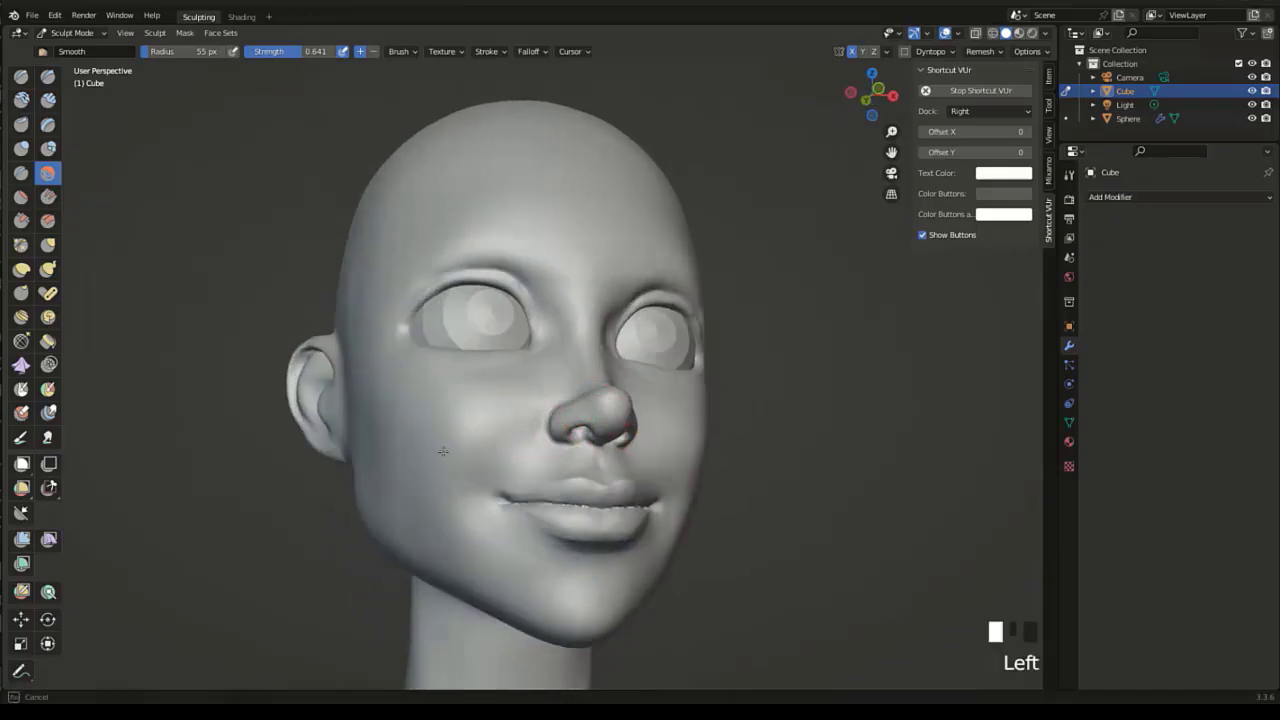
# Build up the cheekbone with the Clay Strips brush at 55 px and switch back to the Smooth brush.
pyautogui.click(48, 100)
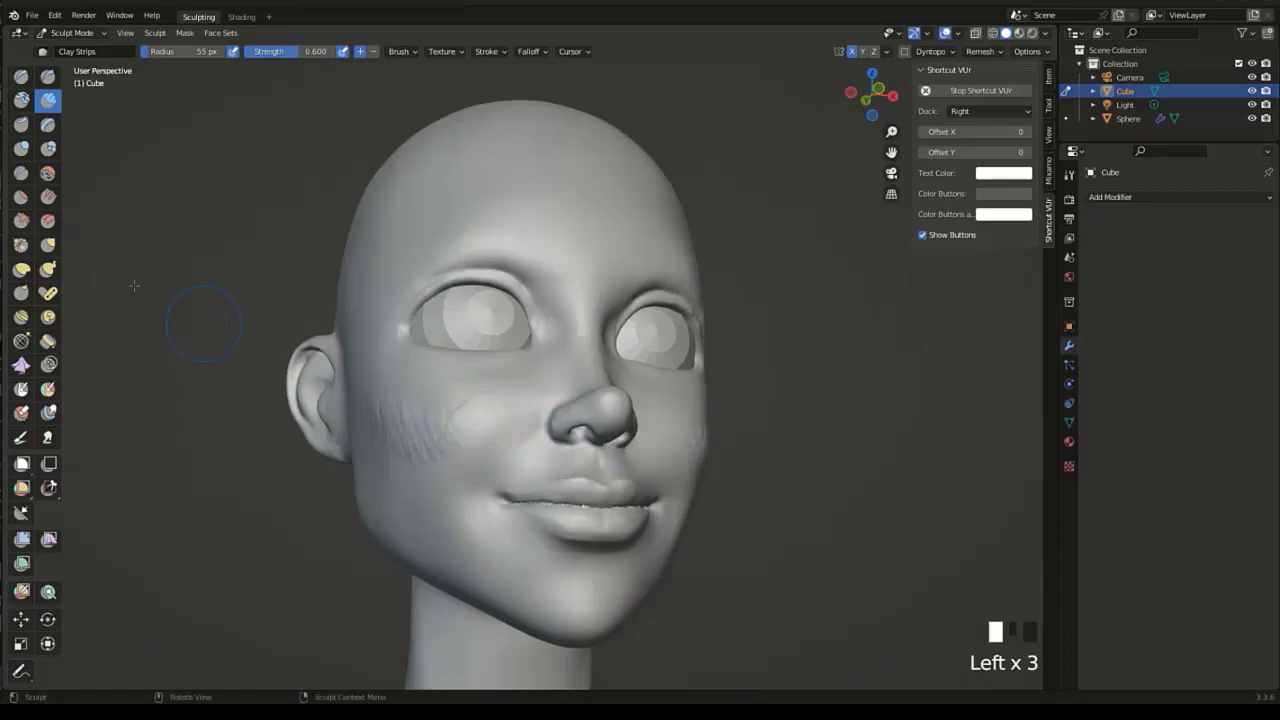
pyautogui.click(48, 173)
pyautogui.moveTo(480, 440)
pyautogui.keyDown('ctrl'); pyautogui.mouseDown(button='middle')
pyautogui.moveTo(476, 409)
pyautogui.moveTo(623, 409)
pyautogui.mouseUp(button='middle'); pyautogui.keyUp('ctrl')
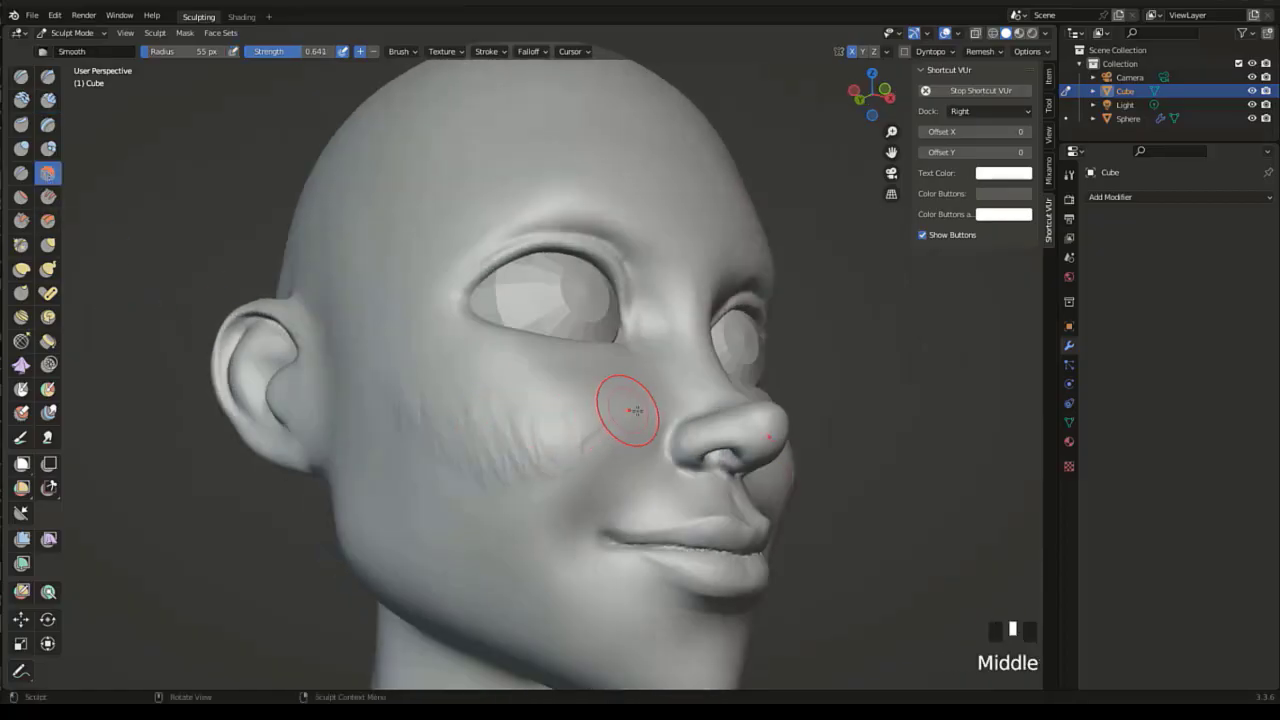
pyautogui.click(650, 430)
pyautogui.moveTo(677, 445)
pyautogui.mouseDown()
pyautogui.moveTo(733, 445)
pyautogui.moveTo(762, 415)
pyautogui.mouseUp()
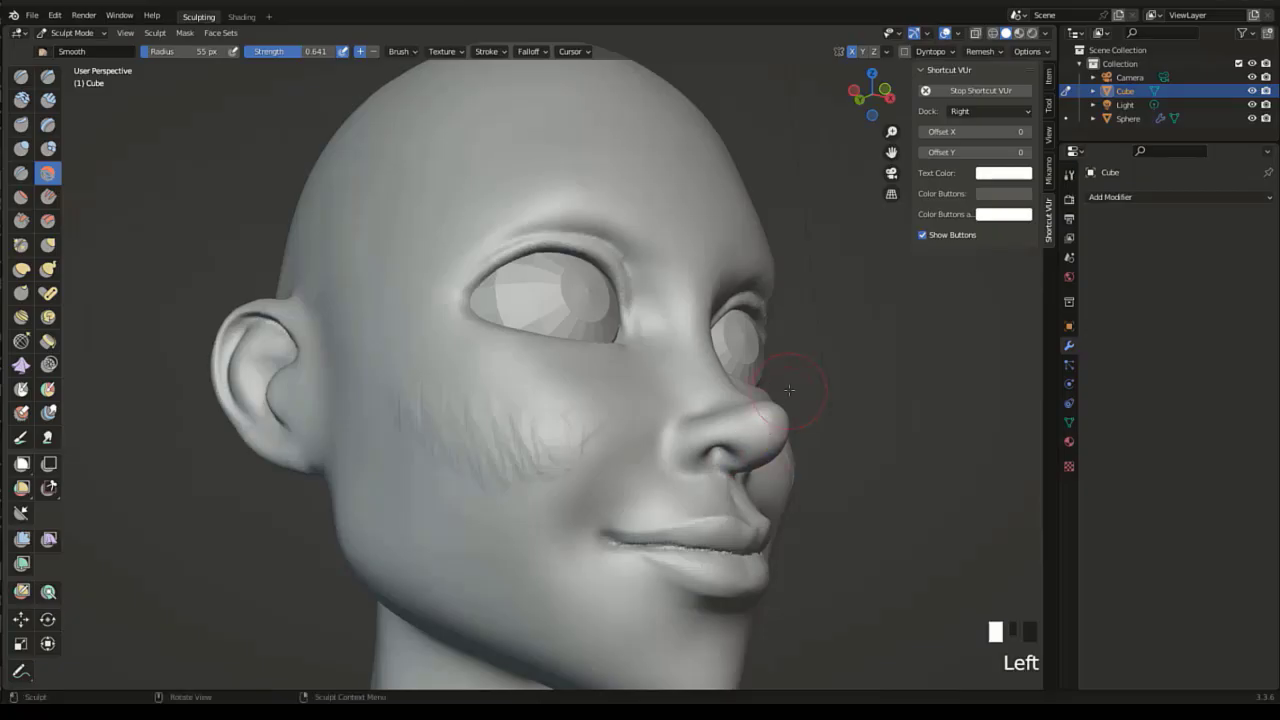
pyautogui.hotkey('ctrl', 'z')
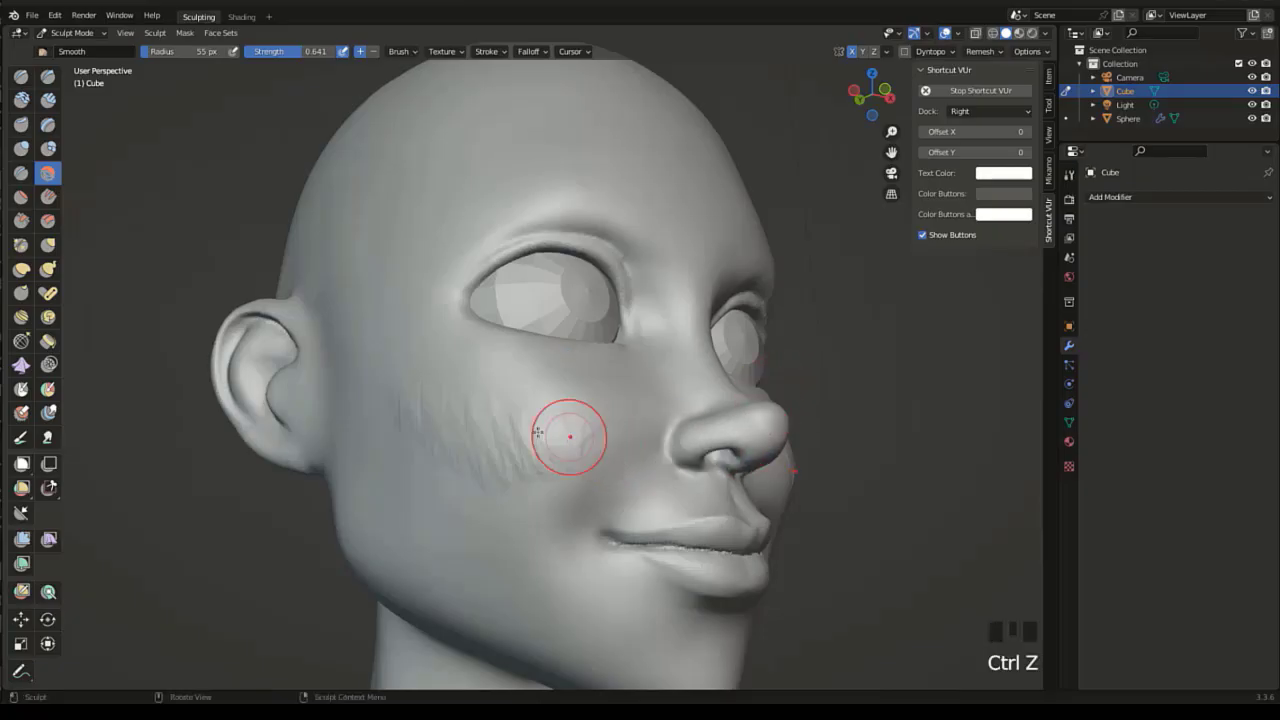
# Blend the clay strokes into the cheek with the Smooth brush, enlarging its radius to 87 px for the outer cheek.
pyautogui.moveTo(566, 429); pyautogui.dragTo(556, 420)
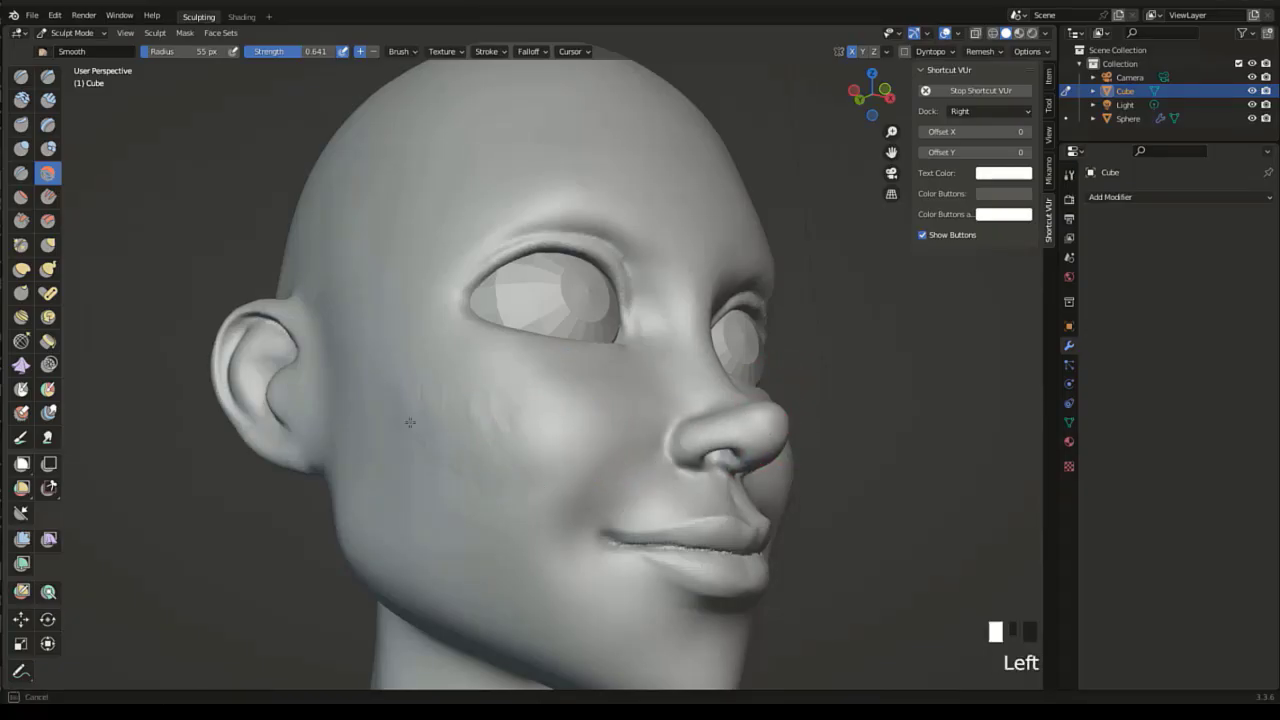
pyautogui.moveTo(515, 425); pyautogui.dragTo(452, 392)
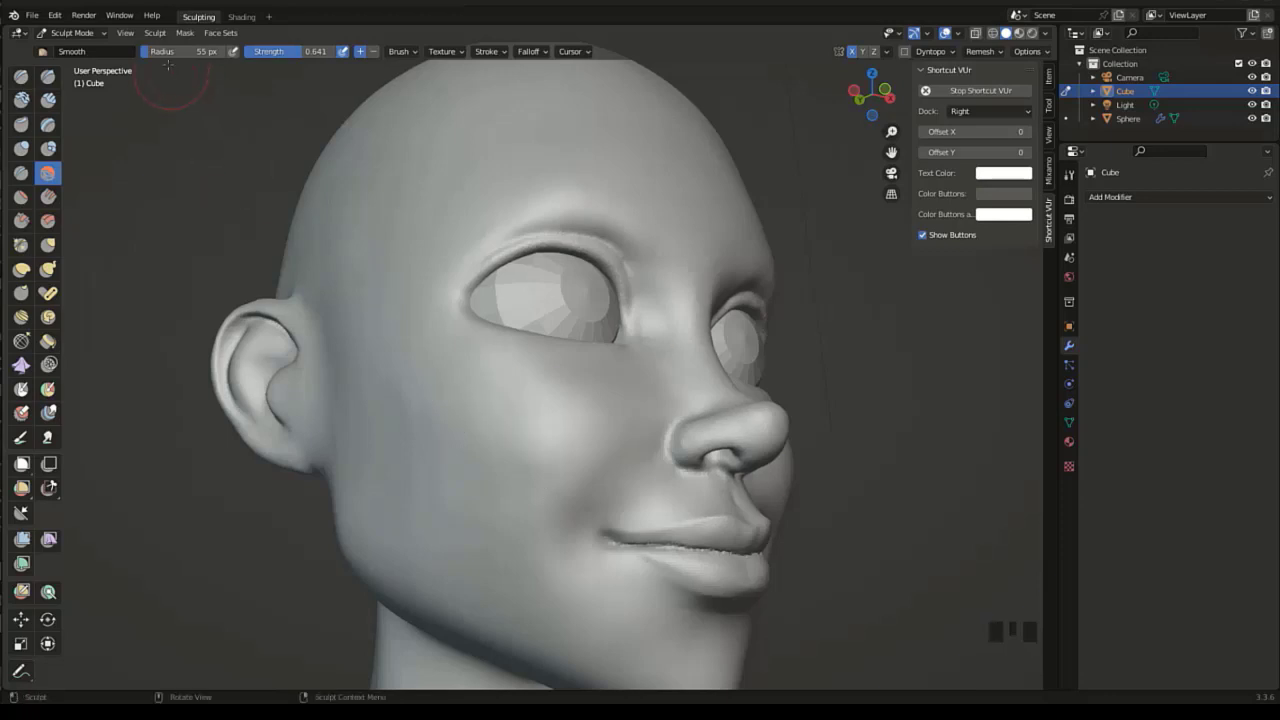
pyautogui.moveTo(172, 51); pyautogui.dragTo(186, 50)
pyautogui.moveTo(450, 411); pyautogui.dragTo(454, 416)
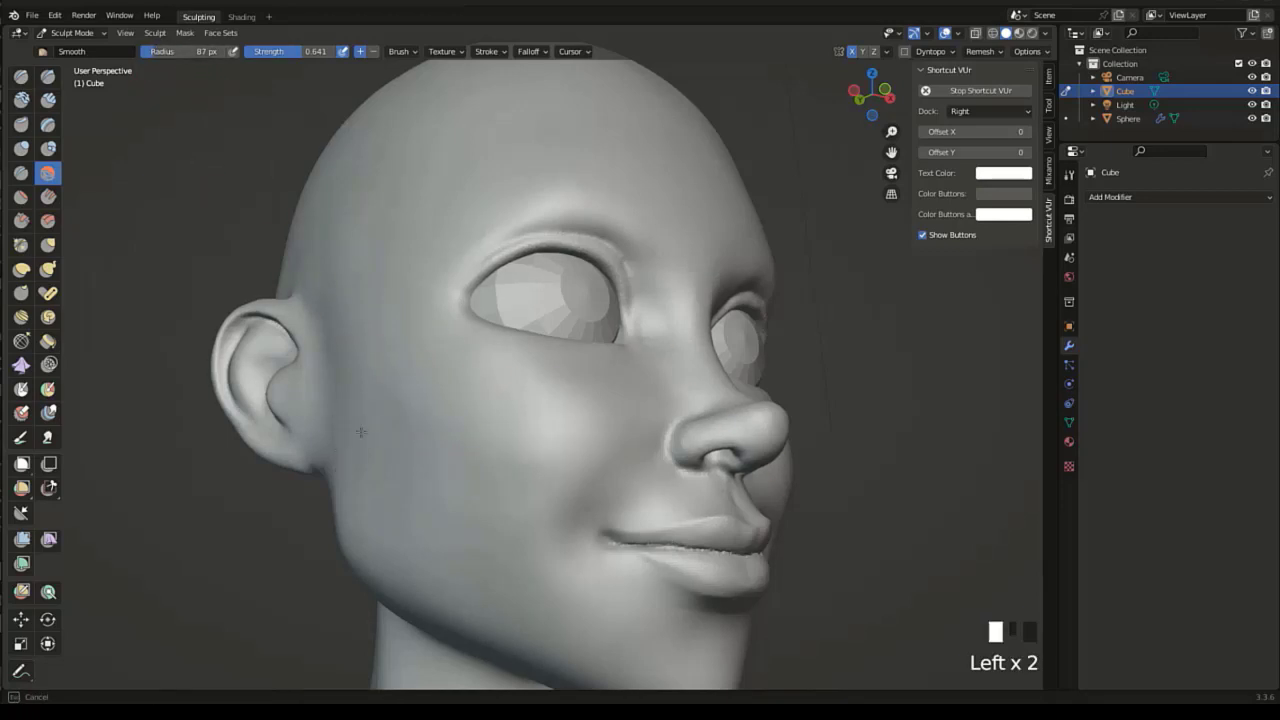
# Smooth the opposite cheek and the area around the mouth corner with the Smooth brush at 87 px.
pyautogui.moveTo(580, 457); pyautogui.dragTo(603, 420, button='middle')
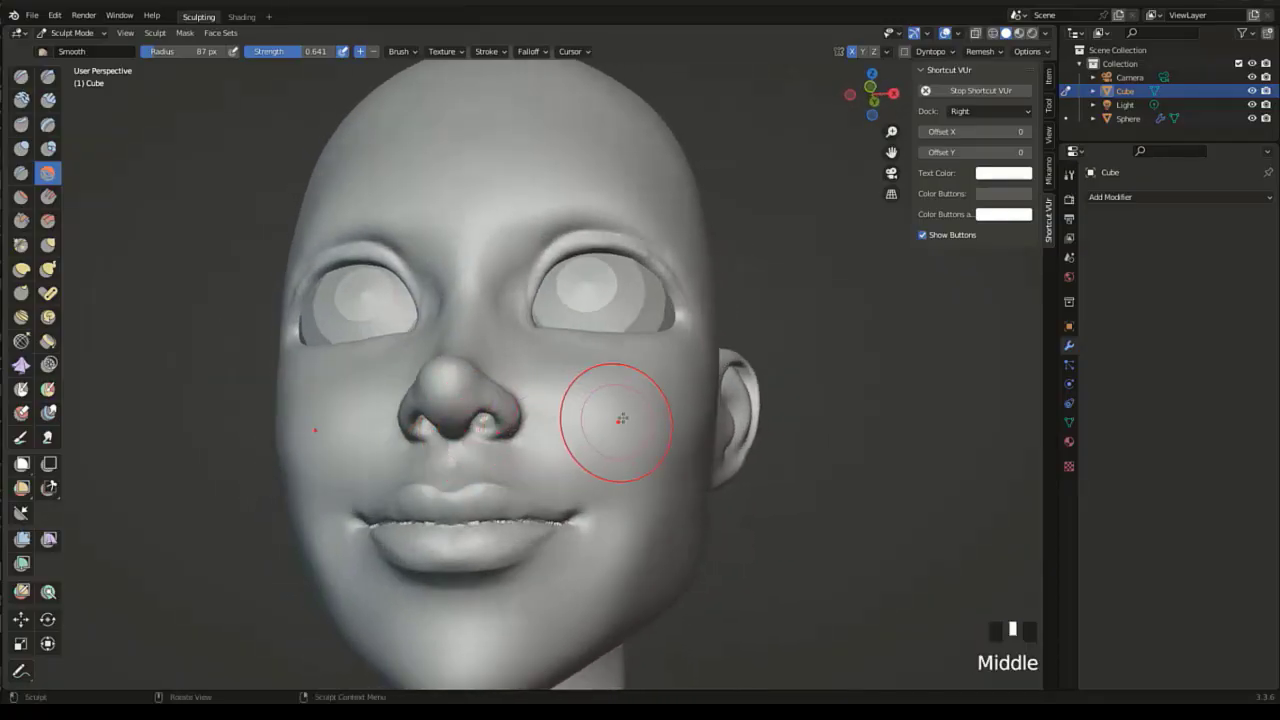
pyautogui.moveTo(603, 420); pyautogui.dragTo(684, 419)
pyautogui.moveTo(685, 419); pyautogui.dragTo(611, 434, button='middle')
pyautogui.moveTo(418, 428); pyautogui.dragTo(418, 428)
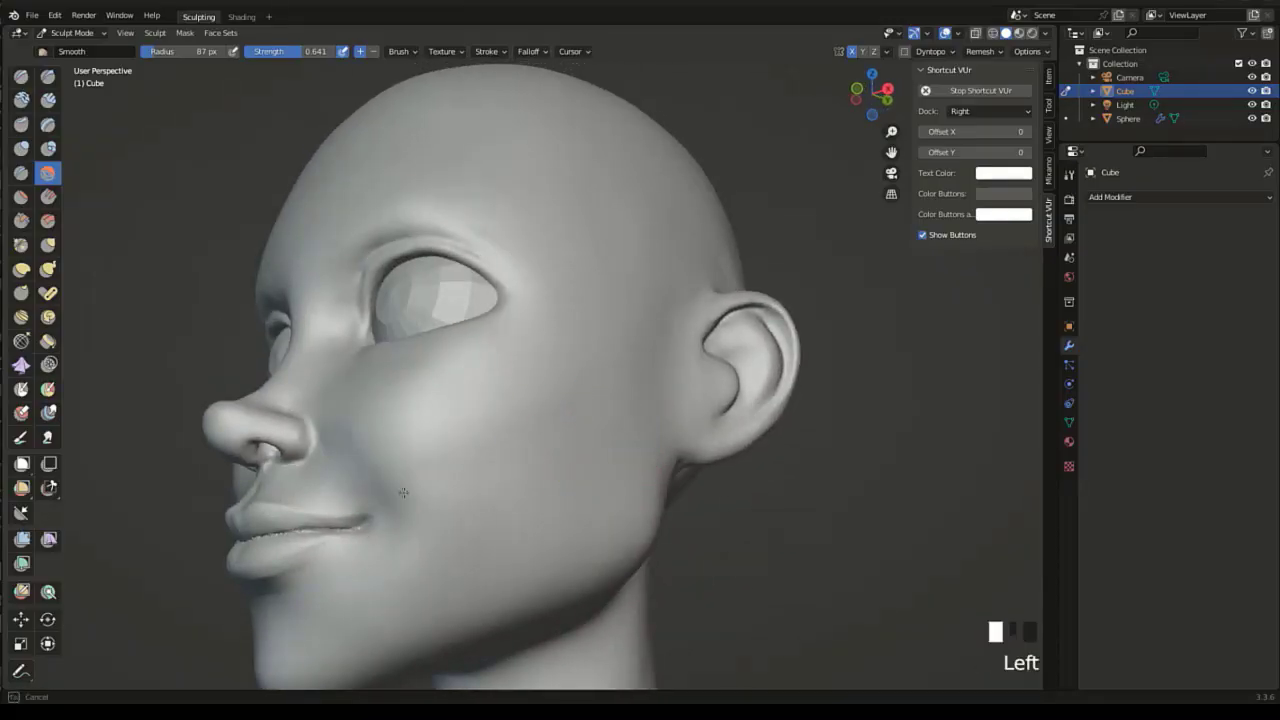
pyautogui.moveTo(419, 541); pyautogui.dragTo(400, 480)
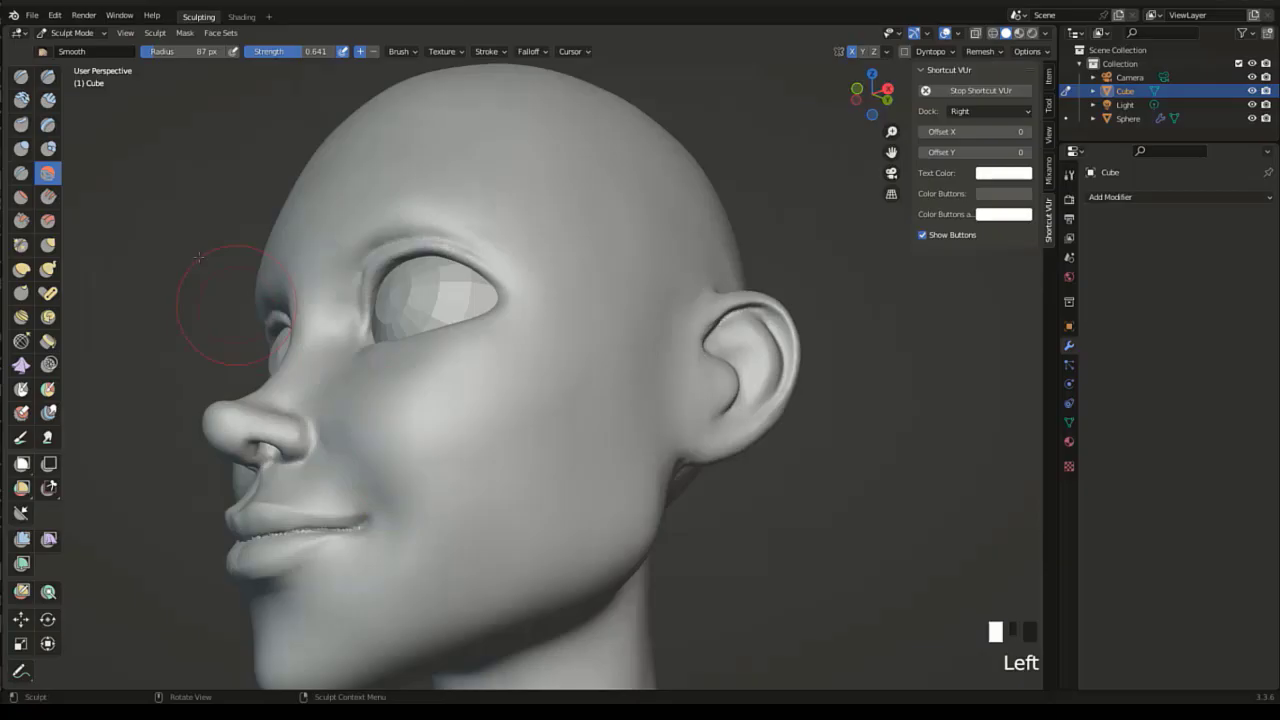
# Carve a smile crease beside the mouth corner with the Draw Sharp brush at a radius of 51 px.
pyautogui.click(47, 76)
pyautogui.moveTo(205, 51); pyautogui.dragTo(190, 51)
pyautogui.moveTo(380, 457); pyautogui.dragTo(482, 492, button='middle')
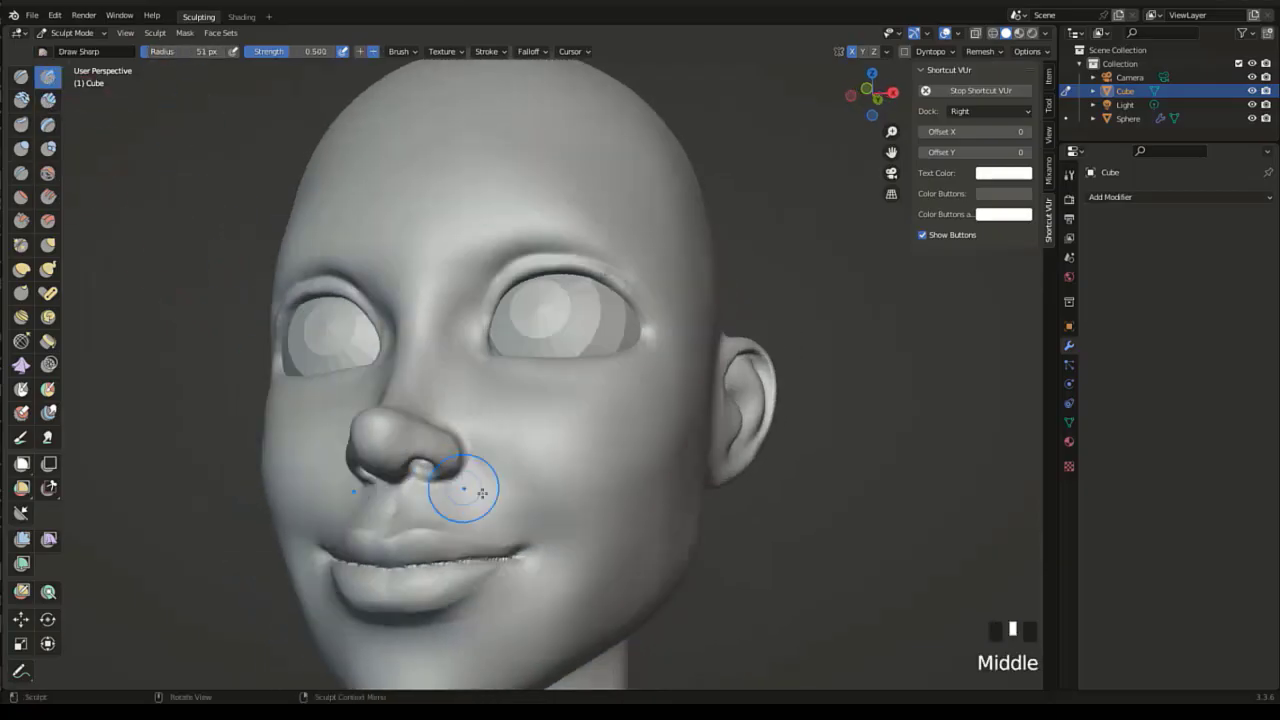
pyautogui.moveTo(535, 514)
pyautogui.mouseDown()
pyautogui.moveTo(550, 545)
pyautogui.moveTo(532, 553)
pyautogui.mouseUp()
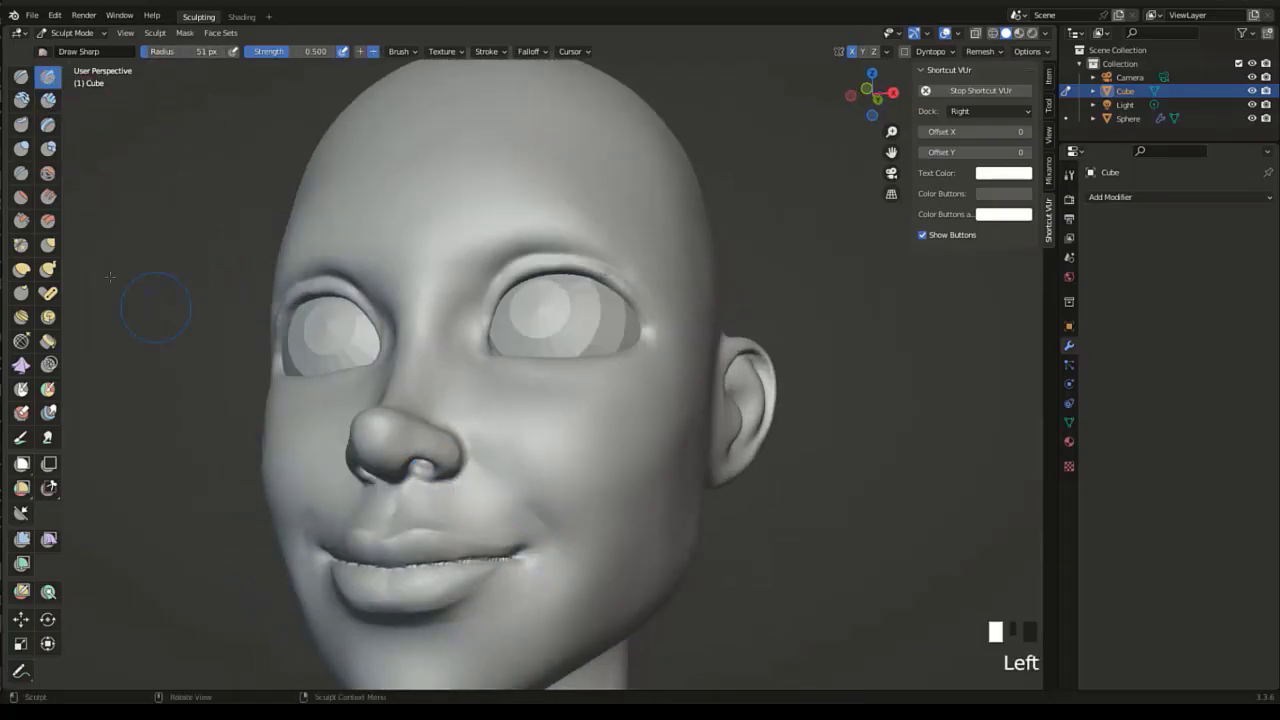
# Soften the cheek beside the mouth and both sides of the jaw with the Smooth brush at 39 px.
pyautogui.click(47, 172)
pyautogui.moveTo(205, 51); pyautogui.dragTo(195, 51)
pyautogui.moveTo(510, 486)
pyautogui.mouseDown()
pyautogui.moveTo(535, 524)
pyautogui.moveTo(526, 389)
pyautogui.mouseUp()
pyautogui.moveTo(526, 389)
pyautogui.mouseDown(button='middle')
pyautogui.moveTo(543, 457)
pyautogui.moveTo(551, 449)
pyautogui.moveTo(524, 580)
pyautogui.mouseUp(button='middle')
pyautogui.moveTo(594, 455)
pyautogui.mouseDown()
pyautogui.moveTo(576, 447)
pyautogui.moveTo(606, 466)
pyautogui.mouseUp()
pyautogui.moveTo(427, 451); pyautogui.dragTo(415, 446)
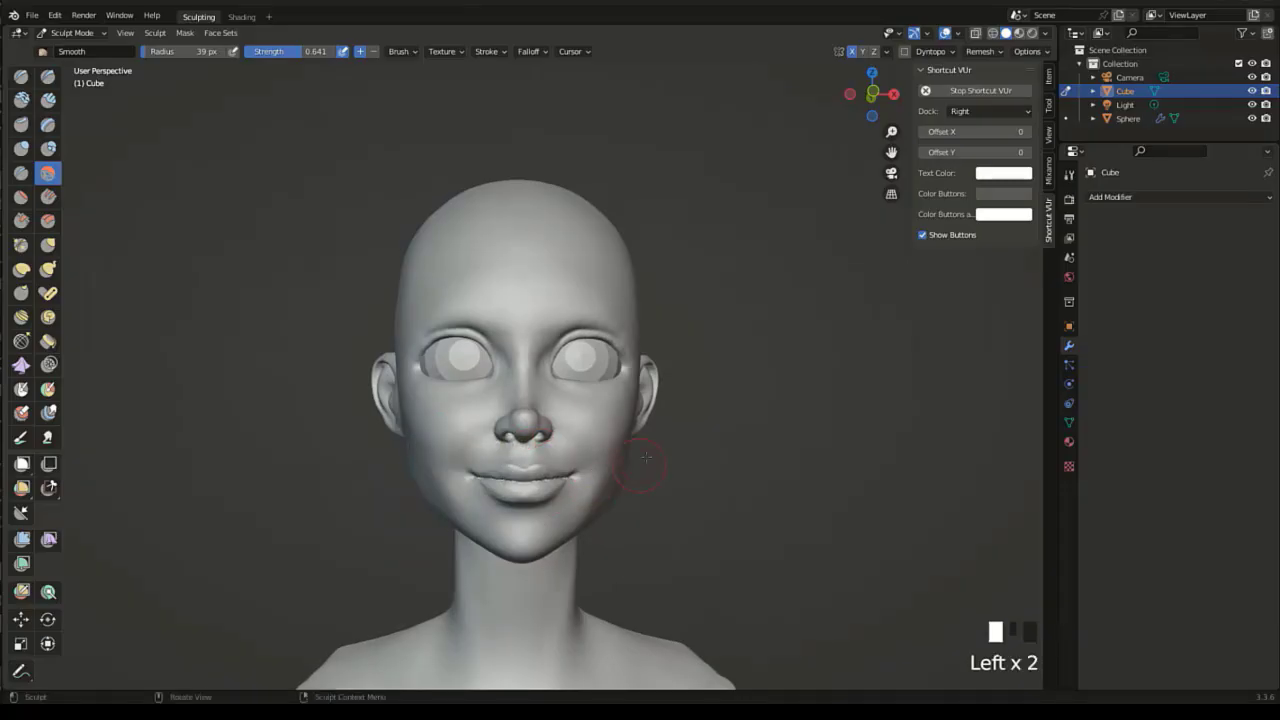
# Smooth the side of the nose and the nose bridge from between the eyes to the tip.
pyautogui.moveTo(578, 403); pyautogui.dragTo(417, 392, button='middle')
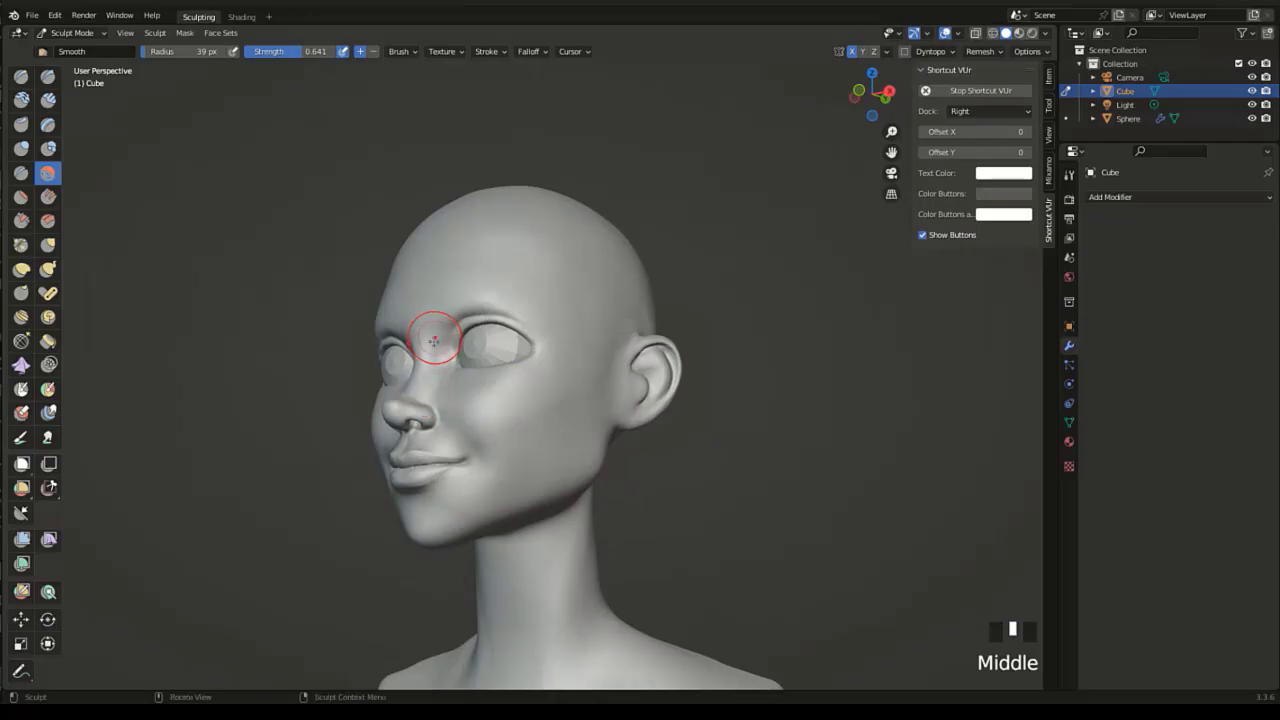
pyautogui.moveTo(434, 341); pyautogui.dragTo(429, 406, button='middle')
pyautogui.click(414, 470)
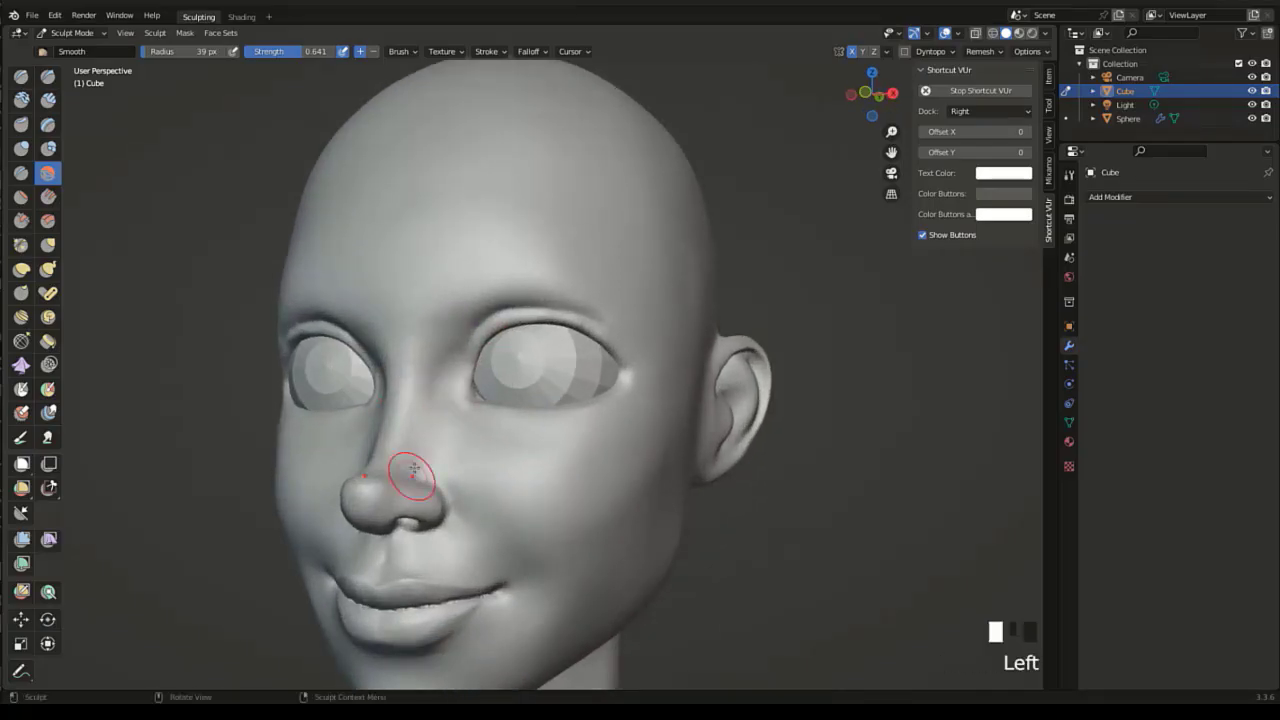
pyautogui.click(414, 468)
pyautogui.moveTo(411, 460); pyautogui.dragTo(549, 366, button='middle')
pyautogui.click(548, 368)
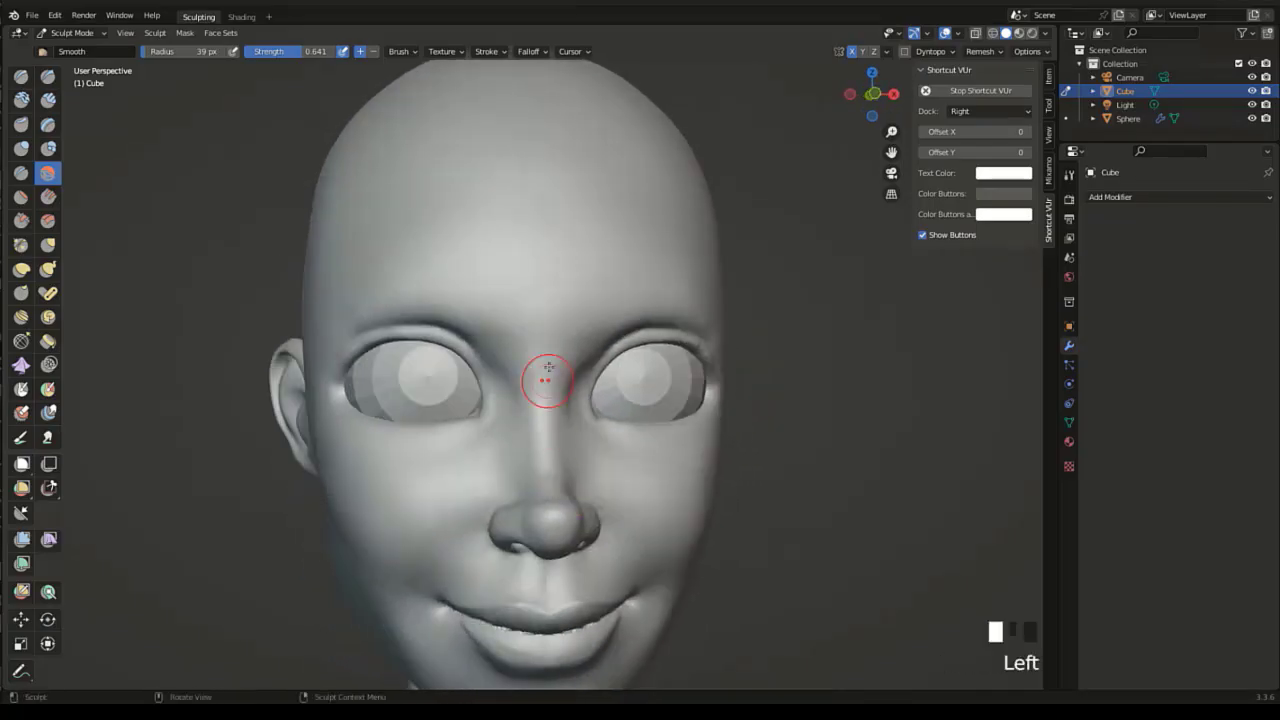
pyautogui.moveTo(548, 370); pyautogui.dragTo(565, 484)
# Smooth the nostril wings and the sides of the nose from a low viewpoint.
pyautogui.moveTo(578, 450); pyautogui.dragTo(557, 355, button='middle')
pyautogui.moveTo(528, 427)
pyautogui.mouseDown()
pyautogui.moveTo(500, 357)
pyautogui.moveTo(507, 370)
pyautogui.mouseUp()
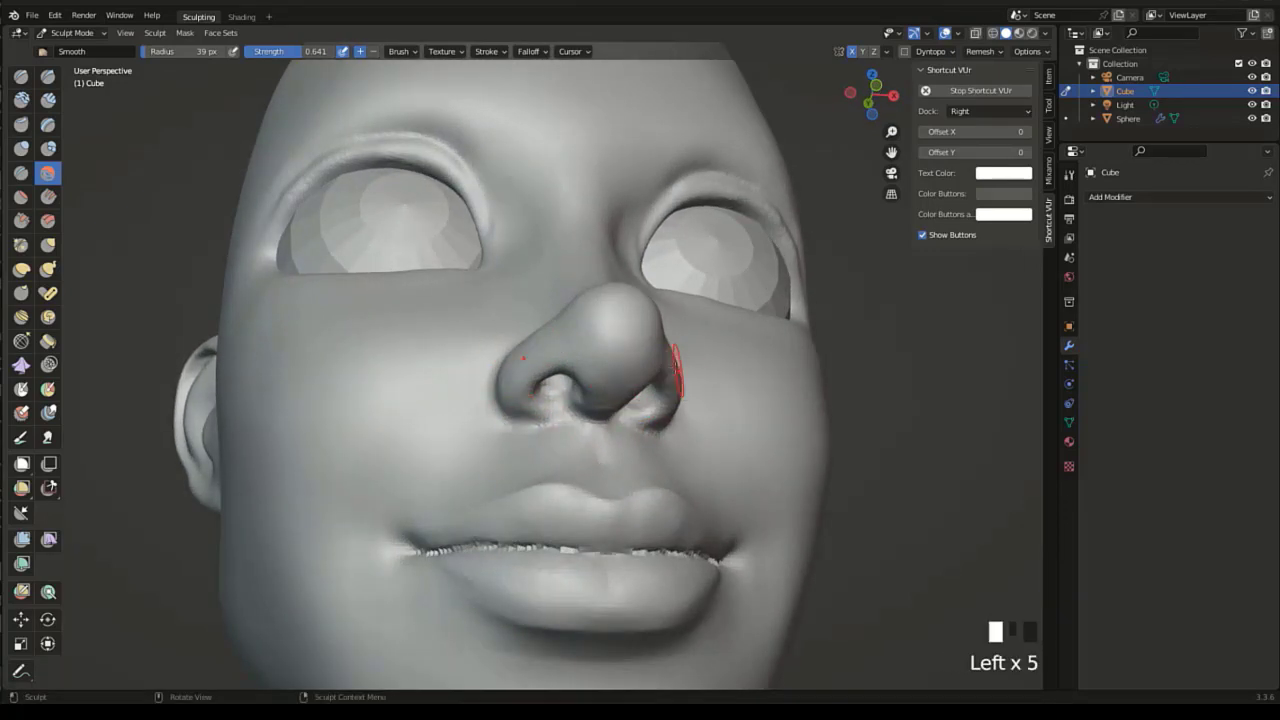
pyautogui.moveTo(637, 362); pyautogui.dragTo(569, 343, button='middle')
pyautogui.moveTo(360, 274)
pyautogui.mouseDown()
pyautogui.moveTo(371, 294)
pyautogui.moveTo(357, 259)
pyautogui.mouseUp()
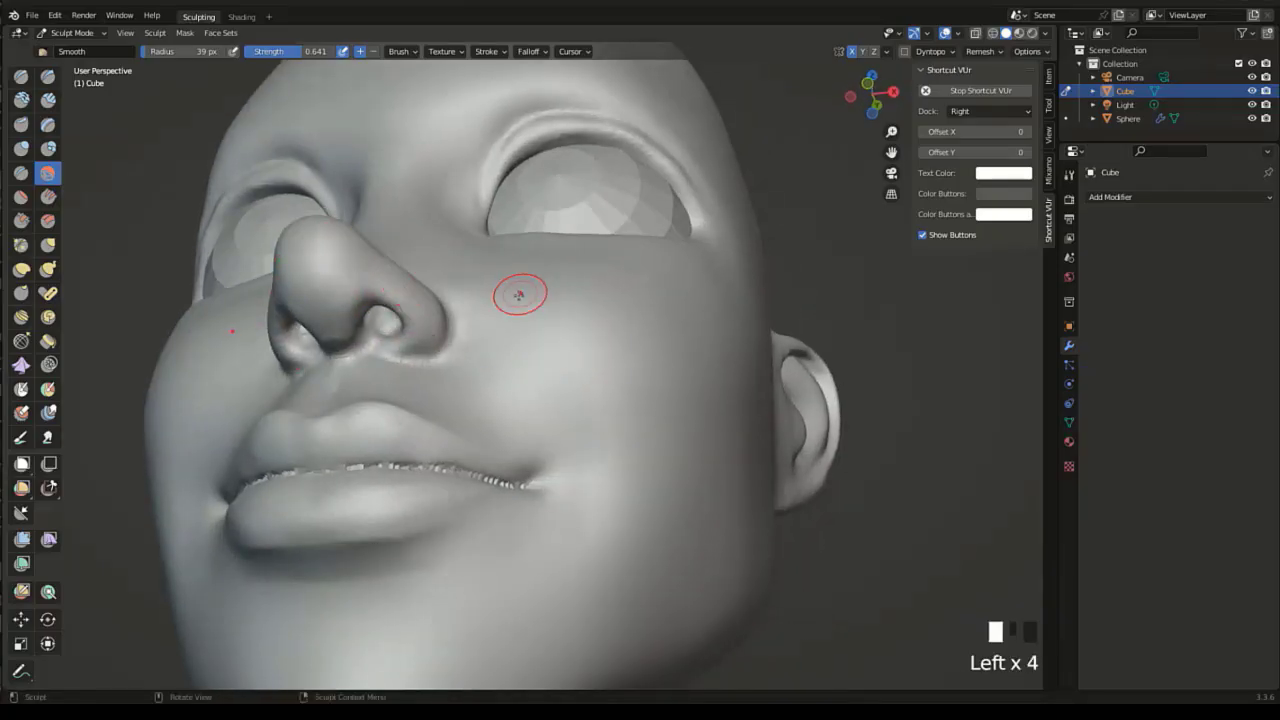
# Smooth the inner corner of the eye and deepen the upper eyelid crease with the Draw Sharp brush at 39 px.
pyautogui.moveTo(519, 294); pyautogui.dragTo(503, 326, button='middle')
pyautogui.click(432, 332)
pyautogui.click(429, 337)
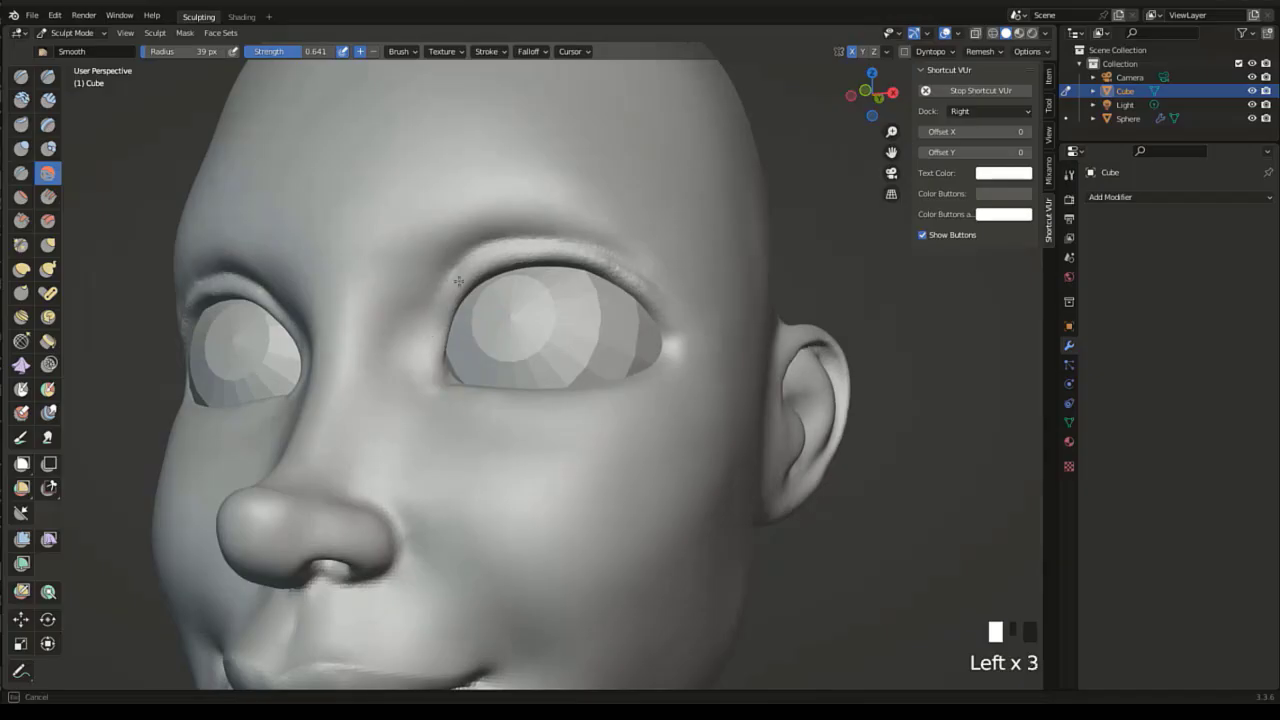
pyautogui.click(47, 76)
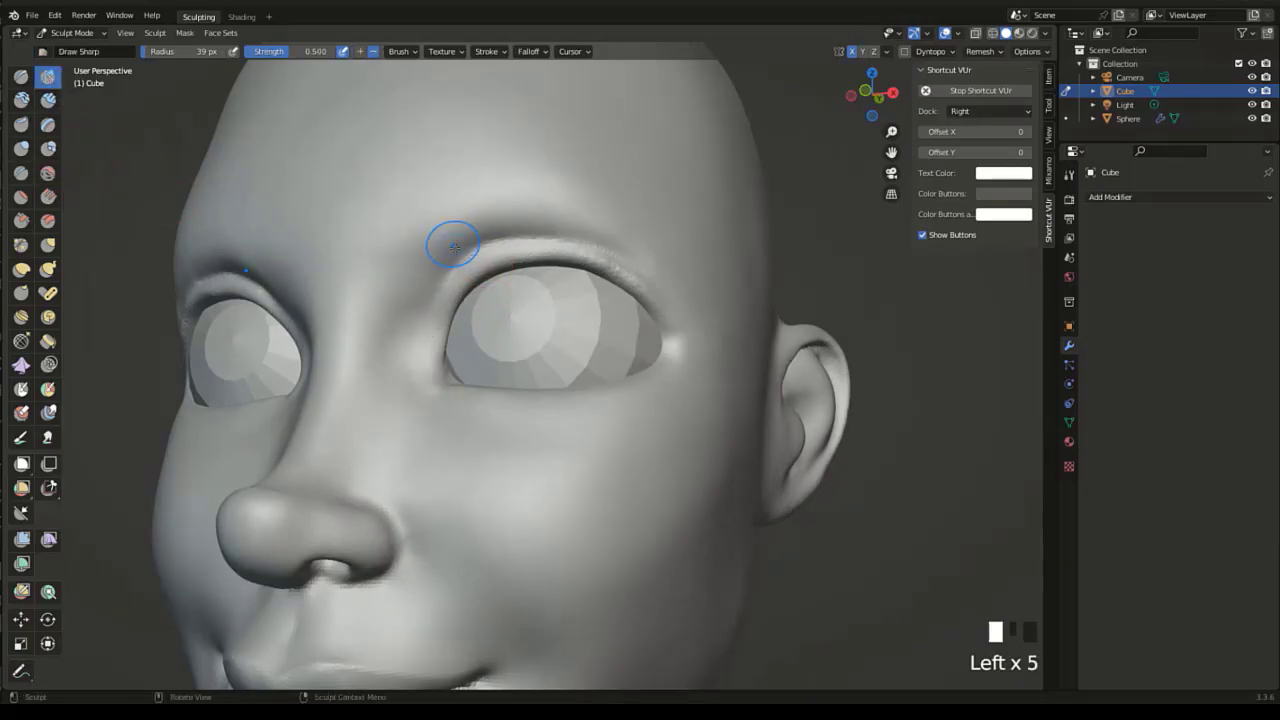
pyautogui.moveTo(448, 275); pyautogui.dragTo(500, 241)
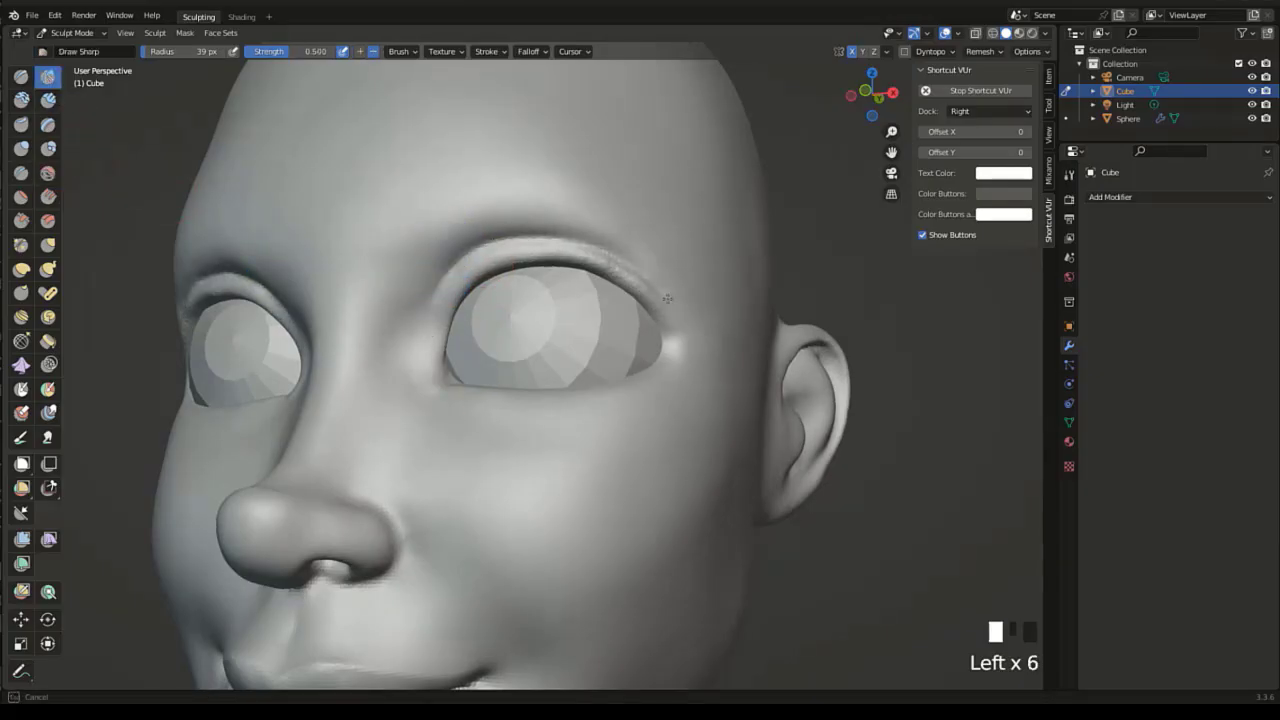
# Smooth the angle of the jaw below the ear with the Smooth brush at 39 px.
pyautogui.keyDown('ctrl'); pyautogui.moveTo(586, 280); pyautogui.dragTo(540, 444, button='middle'); pyautogui.keyUp('ctrl')
pyautogui.click(48, 173)
pyautogui.moveTo(571, 486); pyautogui.dragTo(590, 470)
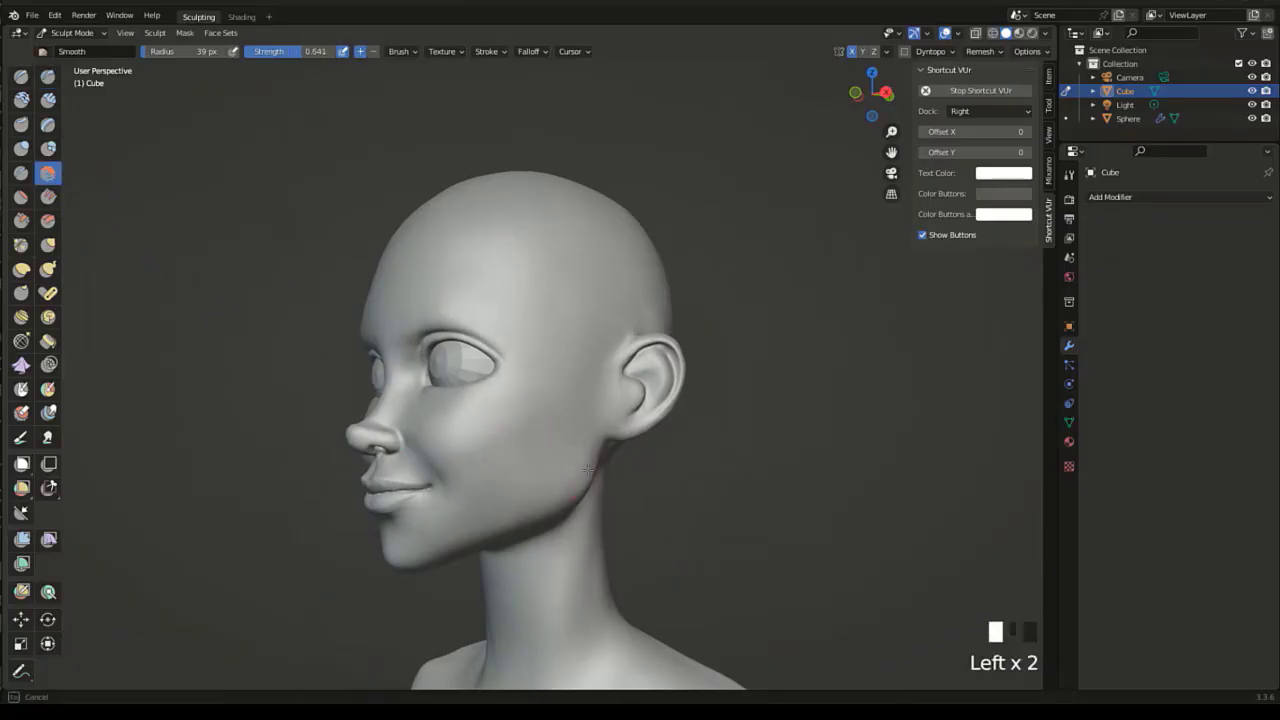
# Tighten the seam between the lips with the Pinch/Magnify brush at 39 px, and smooth the upper lip along it.
pyautogui.moveTo(486, 451); pyautogui.dragTo(470, 470, button='middle')
pyautogui.keyDown('ctrl'); pyautogui.moveTo(470, 470); pyautogui.dragTo(509, 340, button='middle'); pyautogui.keyUp('ctrl')
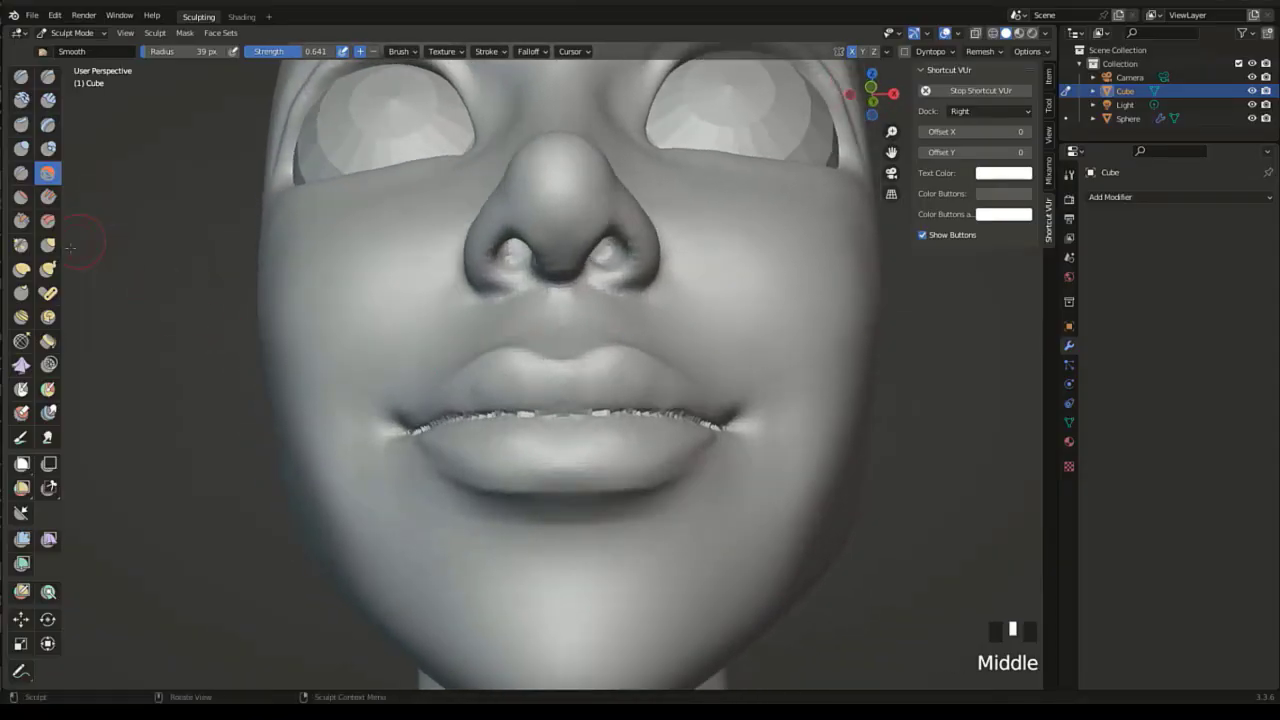
pyautogui.click(21, 245)
pyautogui.moveTo(414, 423); pyautogui.dragTo(421, 430)
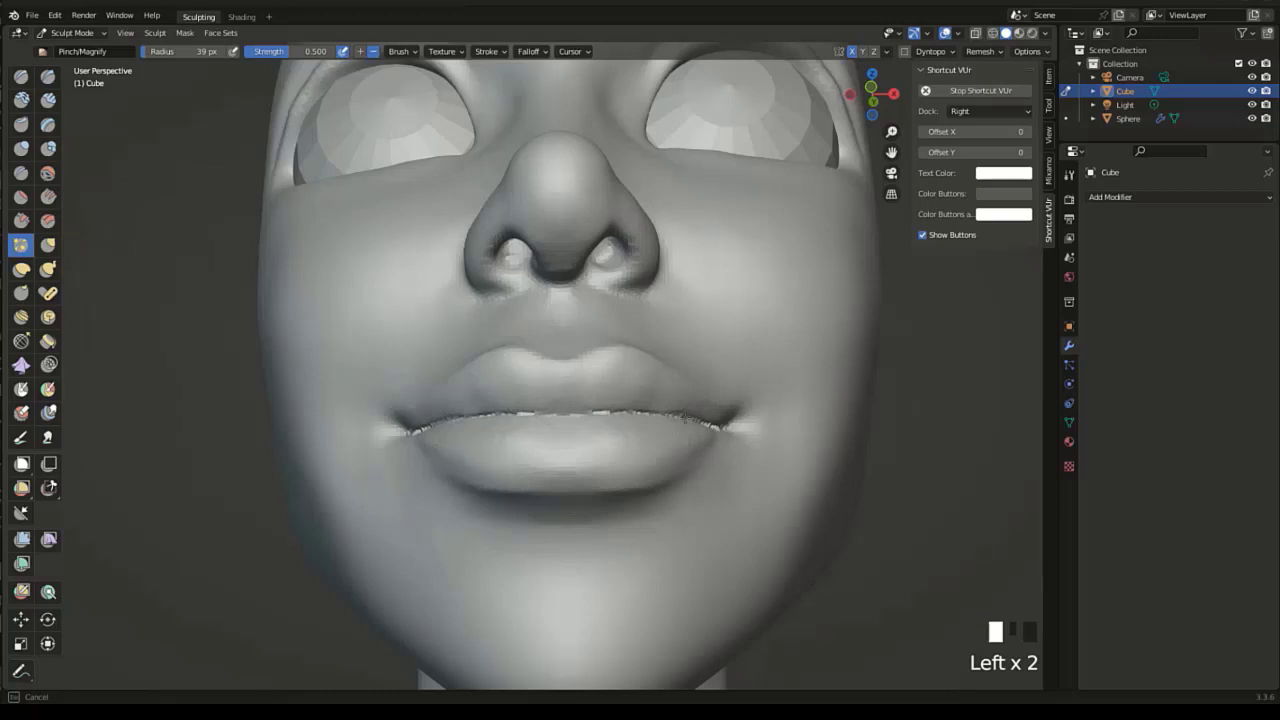
pyautogui.click(47, 172)
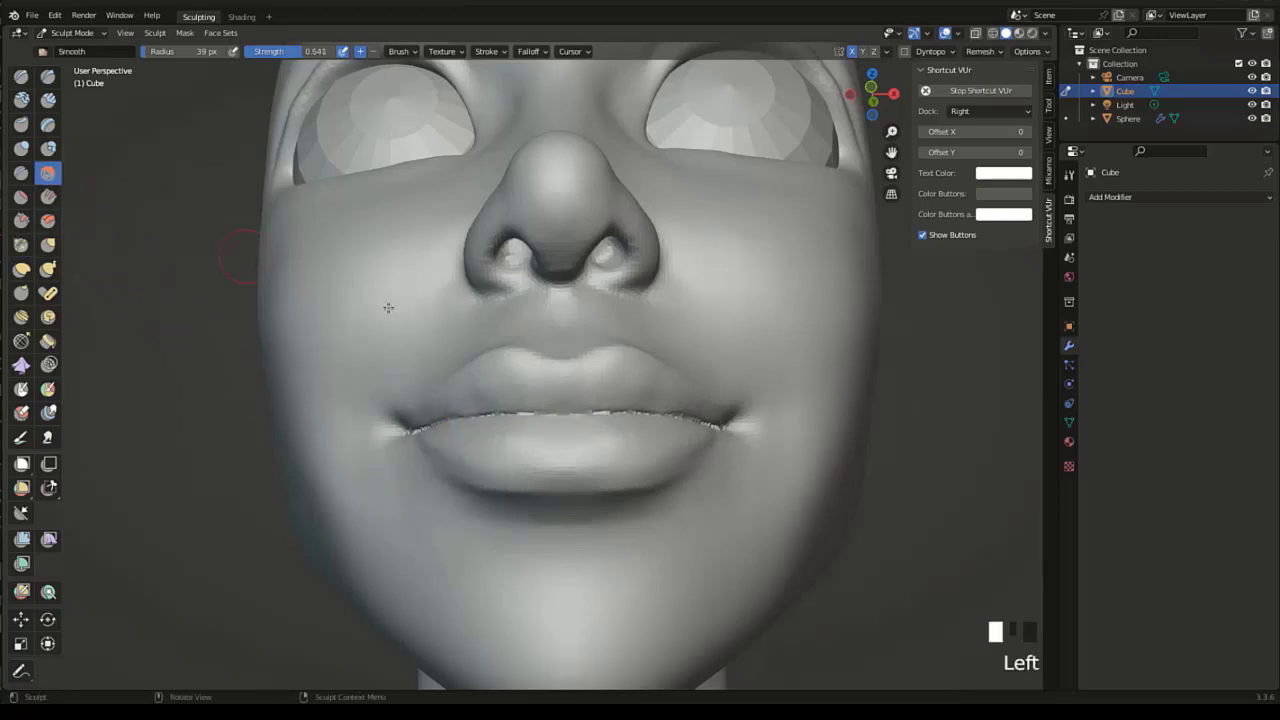
pyautogui.moveTo(522, 380); pyautogui.dragTo(619, 374)
pyautogui.moveTo(621, 374)
pyautogui.mouseDown()
pyautogui.moveTo(662, 382)
pyautogui.moveTo(681, 439)
pyautogui.moveTo(436, 443)
pyautogui.mouseUp()
# Build up the volume of the upper lip with the Clay Strips brush at 39 px and strength 0.600.
pyautogui.click(47, 100)
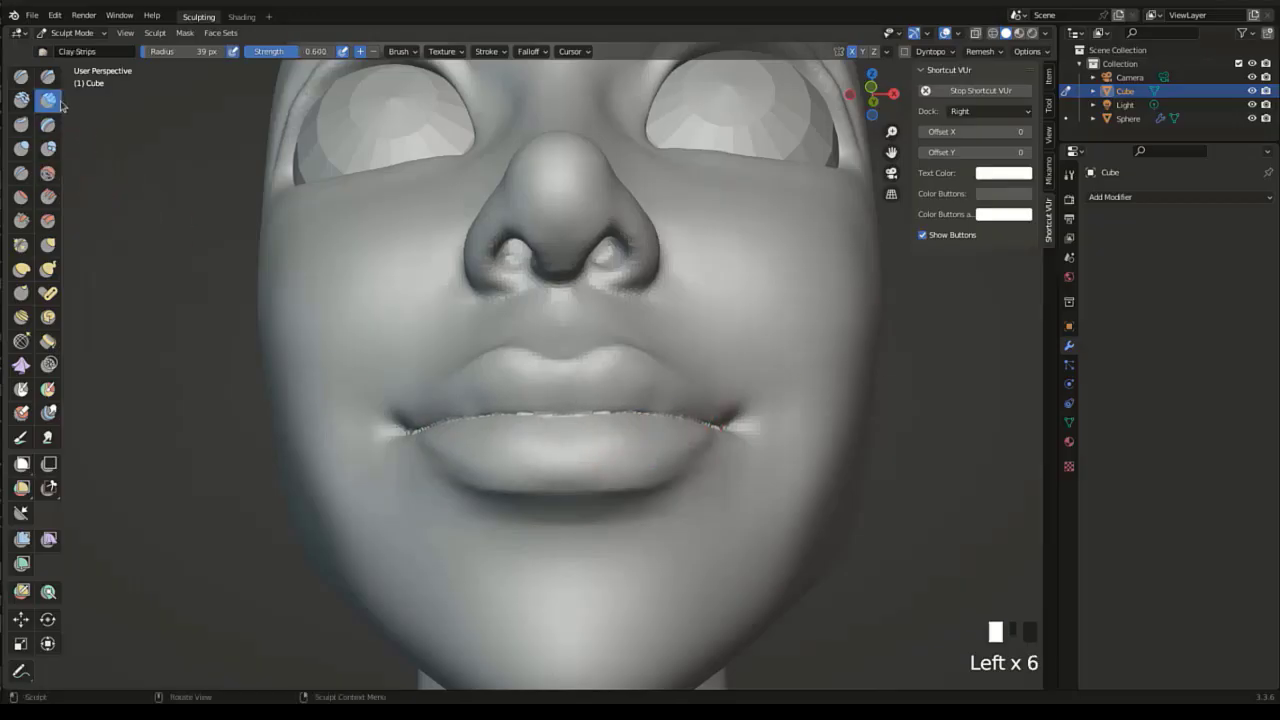
pyautogui.moveTo(557, 363); pyautogui.dragTo(497, 216, button='middle')
pyautogui.moveTo(497, 216); pyautogui.dragTo(509, 210)
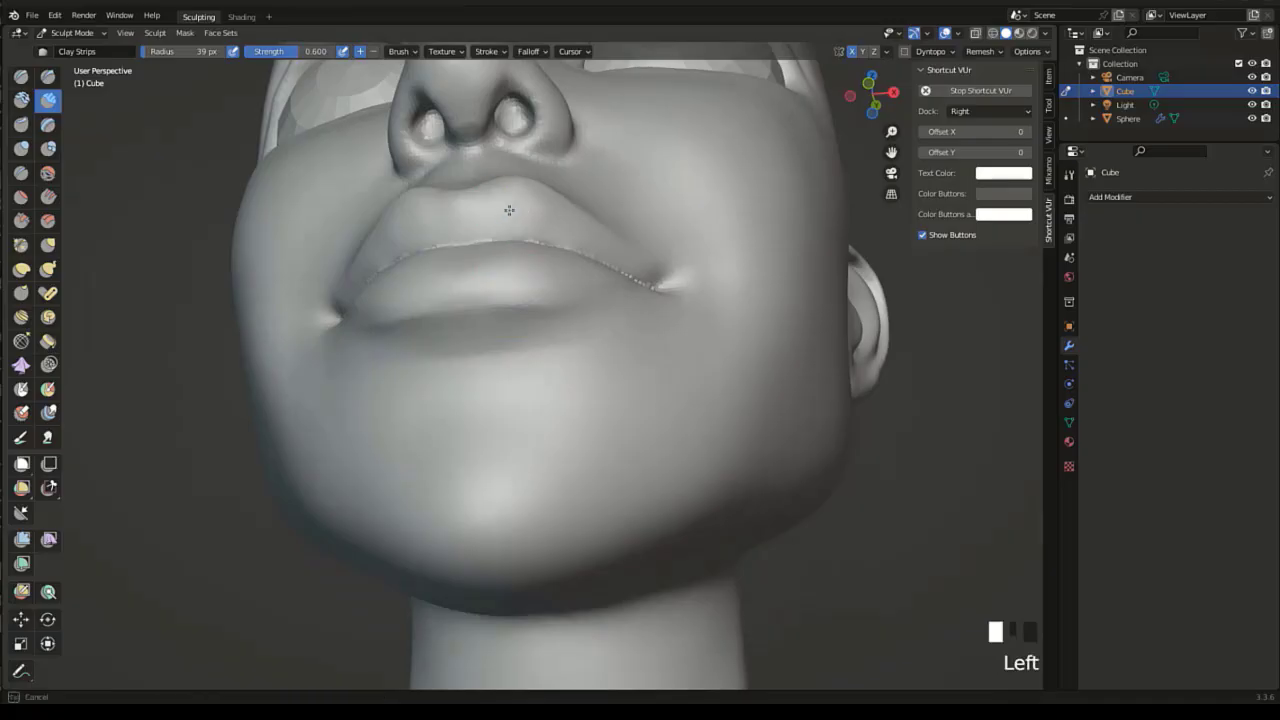
pyautogui.moveTo(638, 267); pyautogui.dragTo(700, 423, button='middle')
pyautogui.moveTo(700, 423)
pyautogui.mouseDown()
pyautogui.moveTo(721, 440)
pyautogui.moveTo(784, 442)
pyautogui.mouseUp()
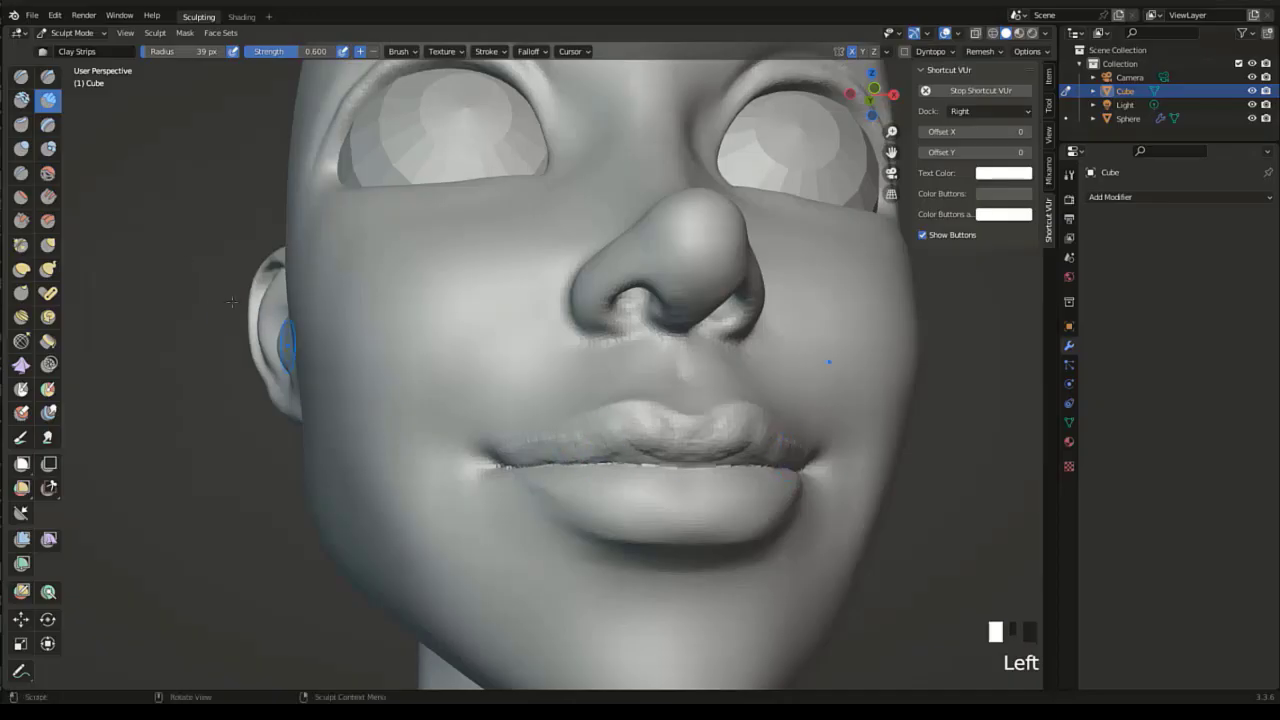
# Smooth the built-up upper lip out to the corner of the mouth with the Smooth brush at strength 0.641.
pyautogui.click(47, 173)
pyautogui.moveTo(658, 429); pyautogui.dragTo(660, 430)
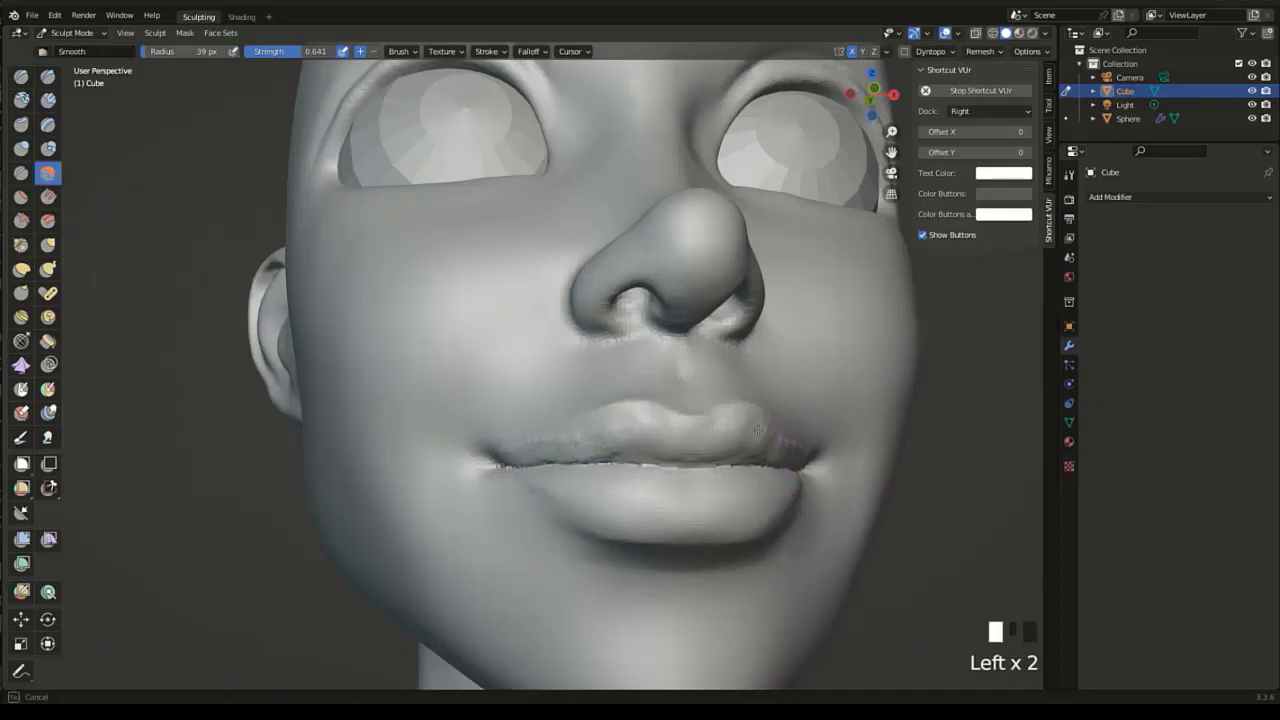
pyautogui.moveTo(758, 430); pyautogui.dragTo(794, 443)
pyautogui.moveTo(794, 443); pyautogui.dragTo(329, 357, button='middle')
pyautogui.moveTo(329, 357)
pyautogui.mouseDown()
pyautogui.moveTo(267, 353)
pyautogui.moveTo(331, 333)
pyautogui.mouseUp()
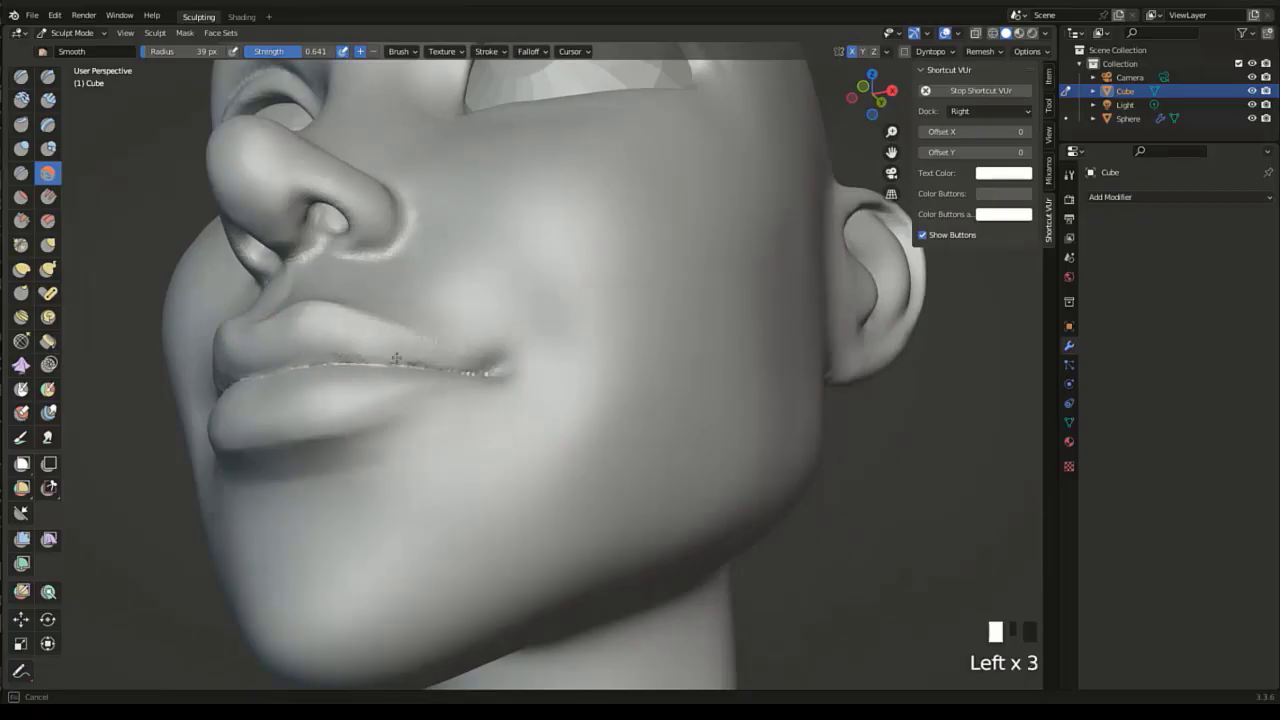
pyautogui.moveTo(396, 358); pyautogui.dragTo(498, 370)
# Smooth the upper border of the upper lip and its transition into the skin below the nose.
pyautogui.moveTo(466, 402); pyautogui.dragTo(688, 448, button='middle')
pyautogui.moveTo(692, 452); pyautogui.dragTo(701, 456)
pyautogui.moveTo(728, 437); pyautogui.dragTo(551, 423, button='middle')
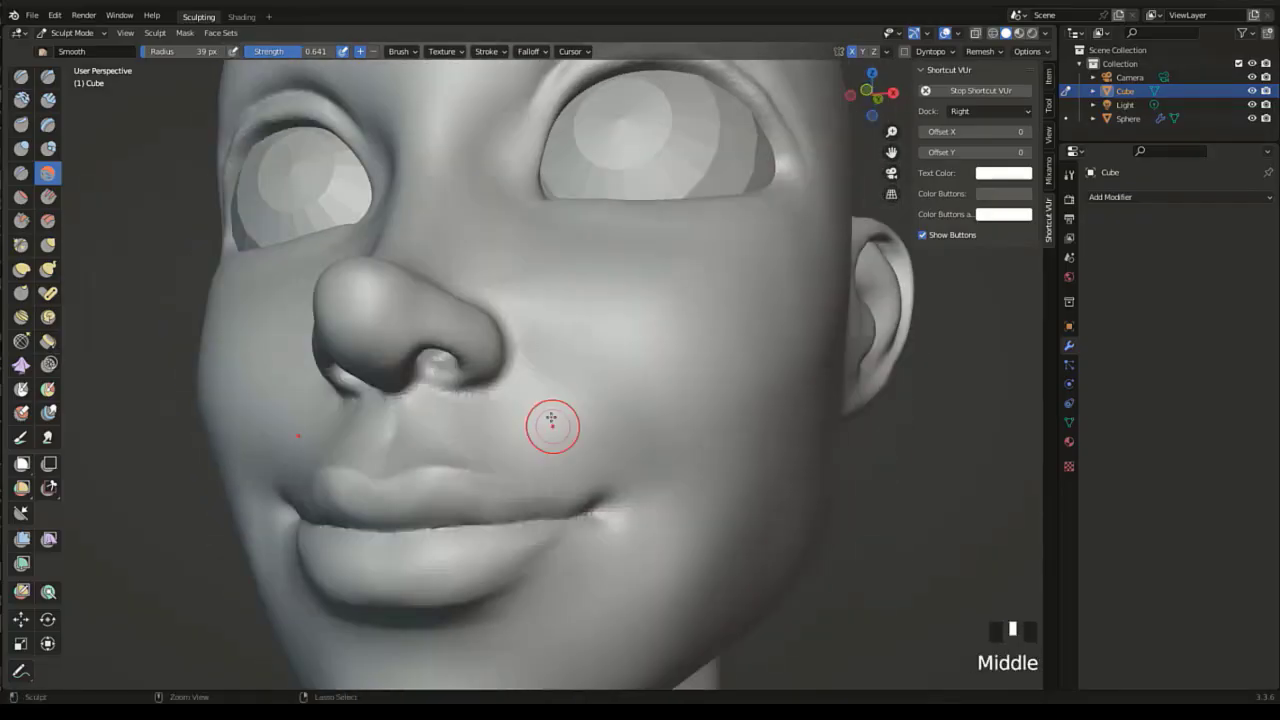
pyautogui.moveTo(420, 484); pyautogui.dragTo(428, 471)
pyautogui.moveTo(428, 471)
pyautogui.mouseDown(button='middle')
pyautogui.moveTo(530, 470)
pyautogui.moveTo(405, 460)
pyautogui.moveTo(465, 450)
pyautogui.mouseUp(button='middle')
pyautogui.moveTo(263, 471); pyautogui.dragTo(285, 455)
pyautogui.moveTo(285, 455); pyautogui.dragTo(414, 451)
pyautogui.moveTo(414, 451); pyautogui.dragTo(446, 416, button='middle')
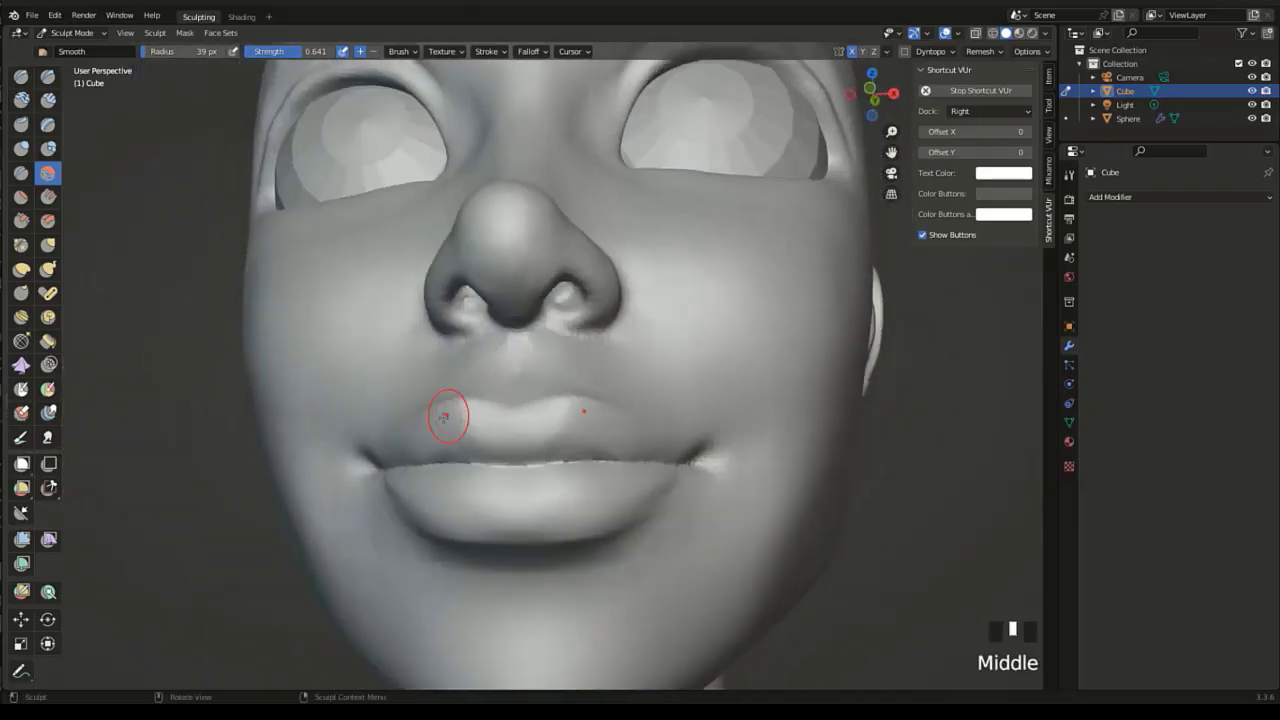
# Pull the philtrum area between the nose and upper lip slightly upward with the Grab brush at 39 px.
pyautogui.click(47, 246)
pyautogui.moveTo(522, 362); pyautogui.dragTo(526, 346)
pyautogui.keyDown('ctrl'); pyautogui.moveTo(526, 346); pyautogui.dragTo(528, 460, button='middle'); pyautogui.keyUp('ctrl')
pyautogui.moveTo(528, 460)
pyautogui.mouseDown(button='middle')
pyautogui.moveTo(535, 435)
pyautogui.moveTo(515, 450)
pyautogui.mouseUp(button='middle')
pyautogui.moveTo(515, 450)
pyautogui.keyDown('ctrl'); pyautogui.mouseDown(button='middle')
pyautogui.moveTo(517, 522)
pyautogui.moveTo(480, 470)
pyautogui.moveTo(330, 380)
pyautogui.mouseUp(button='middle'); pyautogui.keyUp('ctrl')
pyautogui.keyDown('ctrl'); pyautogui.moveTo(330, 380); pyautogui.dragTo(258, 307, button='middle'); pyautogui.keyUp('ctrl')
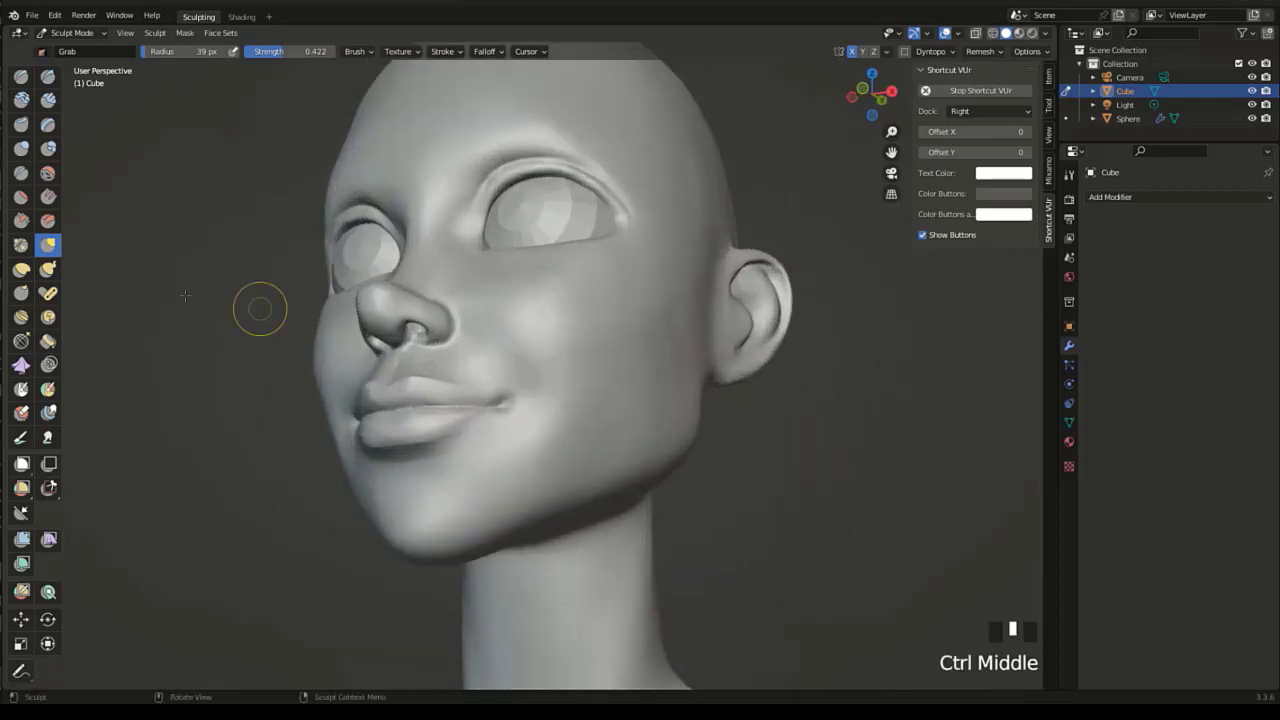
# Add volume to the middle of the upper lip with short Clay Strips strokes at 39 px.
pyautogui.click(47, 100)
pyautogui.keyDown('ctrl'); pyautogui.moveTo(345, 445); pyautogui.dragTo(367, 378, button='middle'); pyautogui.keyUp('ctrl')
pyautogui.moveTo(367, 380); pyautogui.dragTo(345, 391)
pyautogui.moveTo(362, 385); pyautogui.dragTo(347, 391)
pyautogui.moveTo(360, 388); pyautogui.dragTo(345, 400)
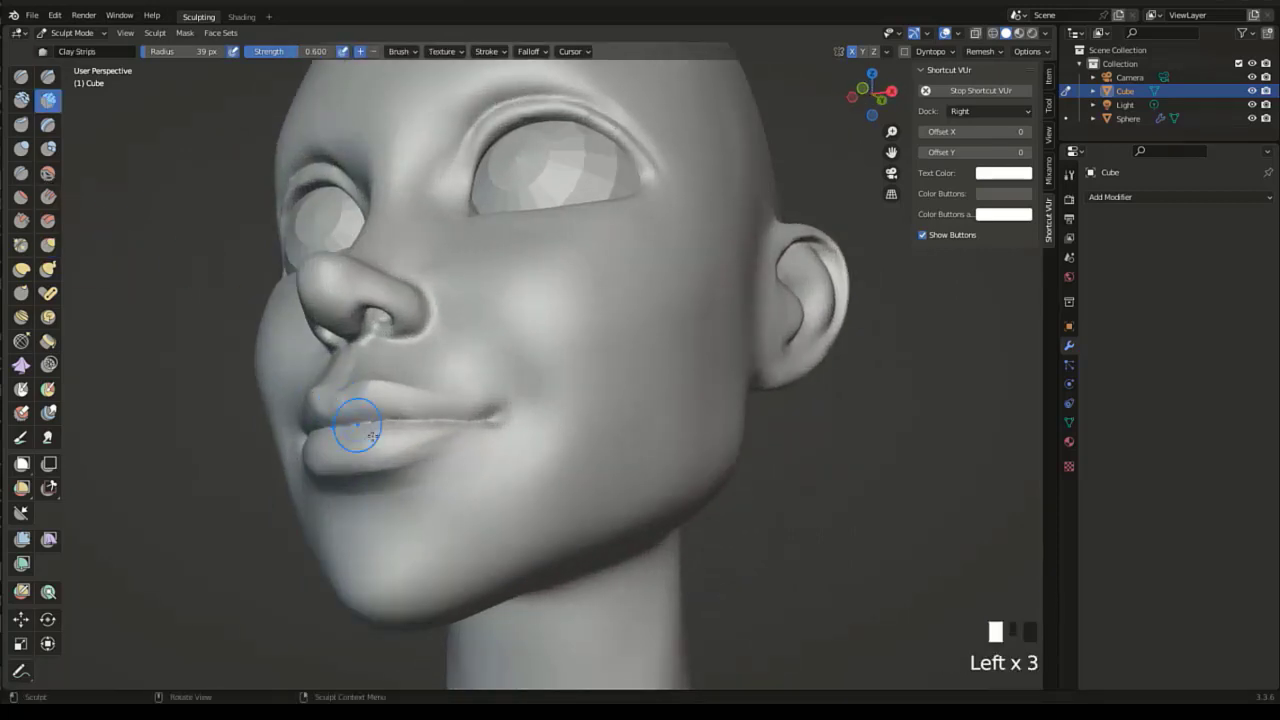
# Sculpt the neck muscles running from below the ears down toward the collarbones with the Clay Strips brush.
pyautogui.moveTo(432, 479)
pyautogui.mouseDown(button='middle')
pyautogui.moveTo(536, 450)
pyautogui.moveTo(485, 428)
pyautogui.moveTo(495, 423)
pyautogui.moveTo(600, 440)
pyautogui.moveTo(533, 457)
pyautogui.moveTo(457, 337)
pyautogui.moveTo(375, 353)
pyautogui.moveTo(630, 310)
pyautogui.moveTo(554, 286)
pyautogui.mouseUp(button='middle')
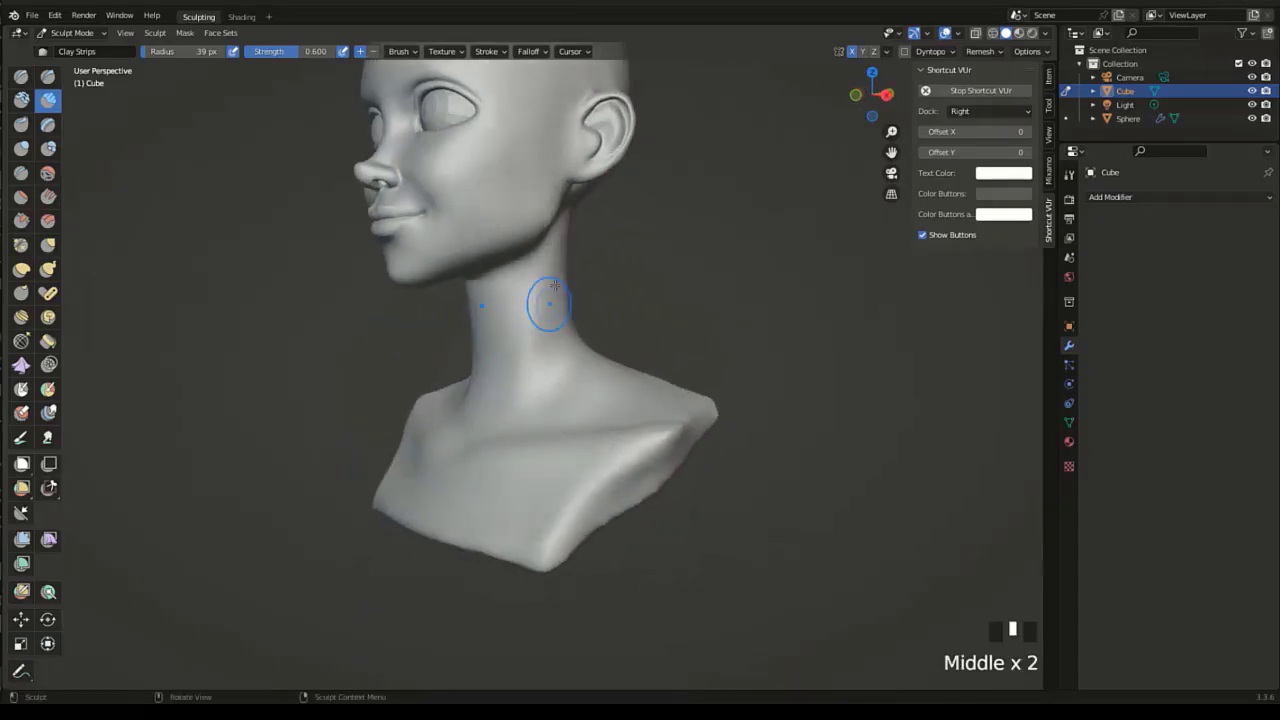
pyautogui.moveTo(560, 242); pyautogui.dragTo(531, 331)
pyautogui.moveTo(546, 278); pyautogui.dragTo(514, 340)
pyautogui.moveTo(514, 340); pyautogui.dragTo(557, 325, button='middle')
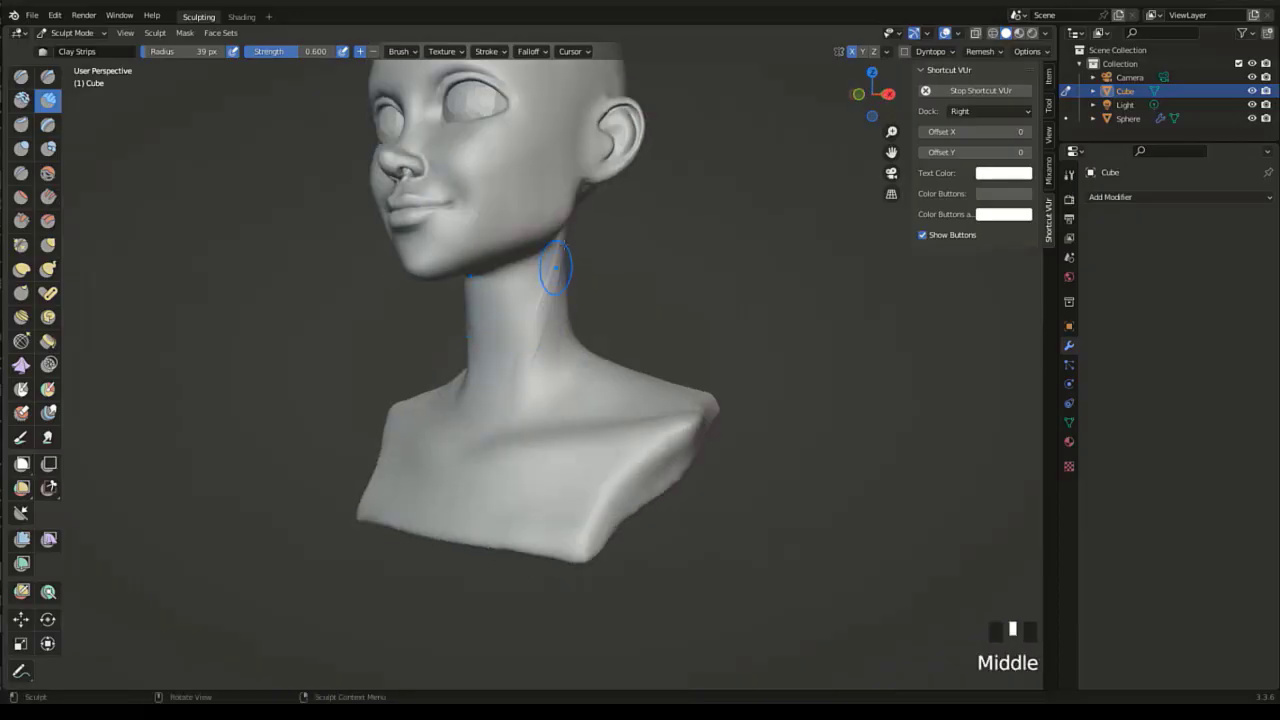
pyautogui.moveTo(557, 266); pyautogui.dragTo(530, 352)
pyautogui.moveTo(553, 272); pyautogui.dragTo(492, 408)
pyautogui.moveTo(508, 343); pyautogui.dragTo(563, 340, button='middle')
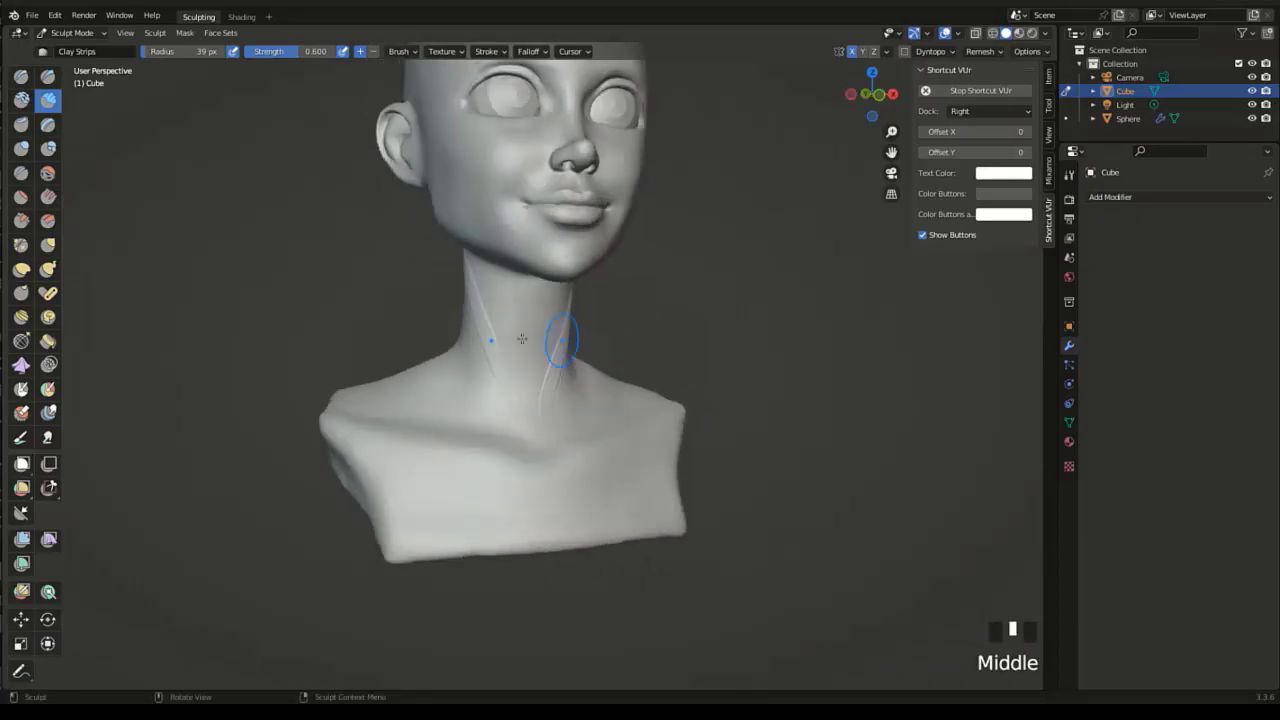
pyautogui.moveTo(486, 328); pyautogui.dragTo(502, 402)
# Build up two vertical ridges on the front of the throat just below the chin with Clay Strips.
pyautogui.moveTo(480, 345); pyautogui.dragTo(514, 272, button='middle')
pyautogui.moveTo(503, 268); pyautogui.dragTo(504, 306)
pyautogui.moveTo(522, 268); pyautogui.dragTo(520, 308)
pyautogui.moveTo(521, 272); pyautogui.dragTo(518, 310)
pyautogui.moveTo(505, 276)
pyautogui.mouseDown()
pyautogui.moveTo(500, 314)
pyautogui.moveTo(520, 282)
pyautogui.mouseUp()
# Blend the new throat ridges and neck muscle strokes with the Smooth brush at 39 px.
pyautogui.click(47, 172)
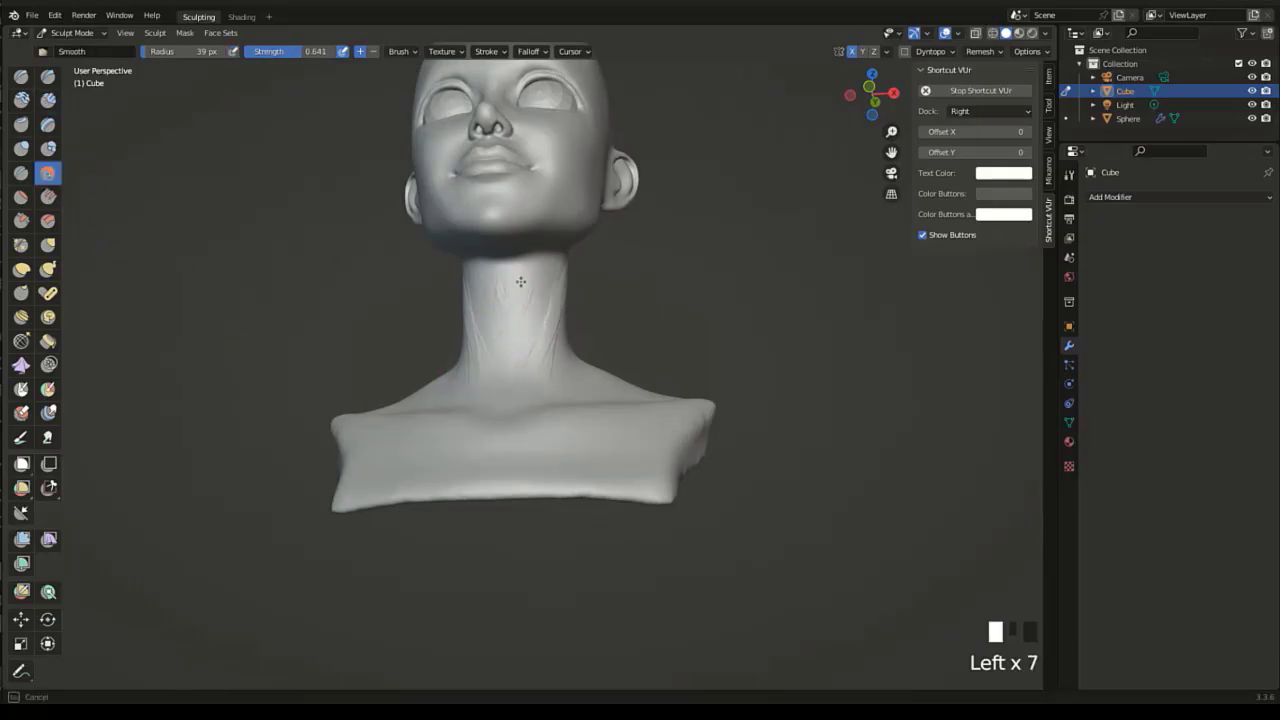
pyautogui.moveTo(522, 309); pyautogui.dragTo(526, 292, button='middle')
pyautogui.moveTo(526, 292); pyautogui.dragTo(526, 291)
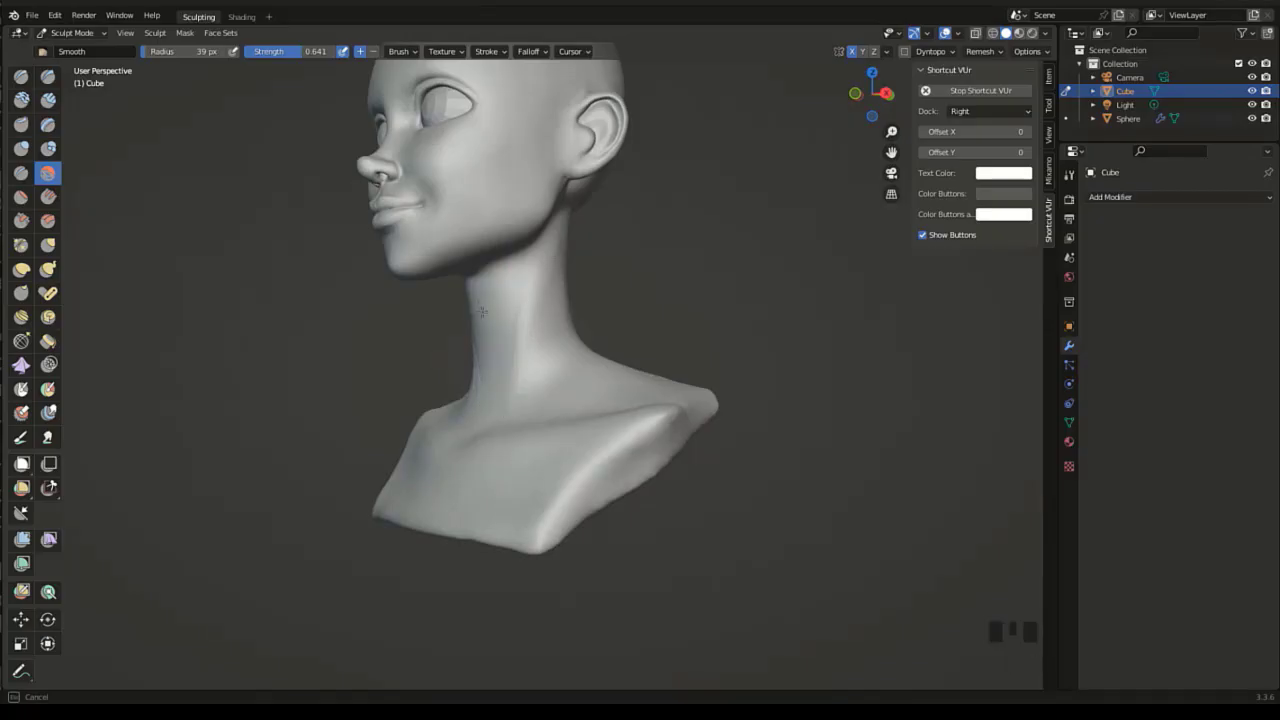
# Carve hollows along the side of the neck beside the muscle with the Clay brush in subtract mode at strength 0.500.
pyautogui.click(24, 99)
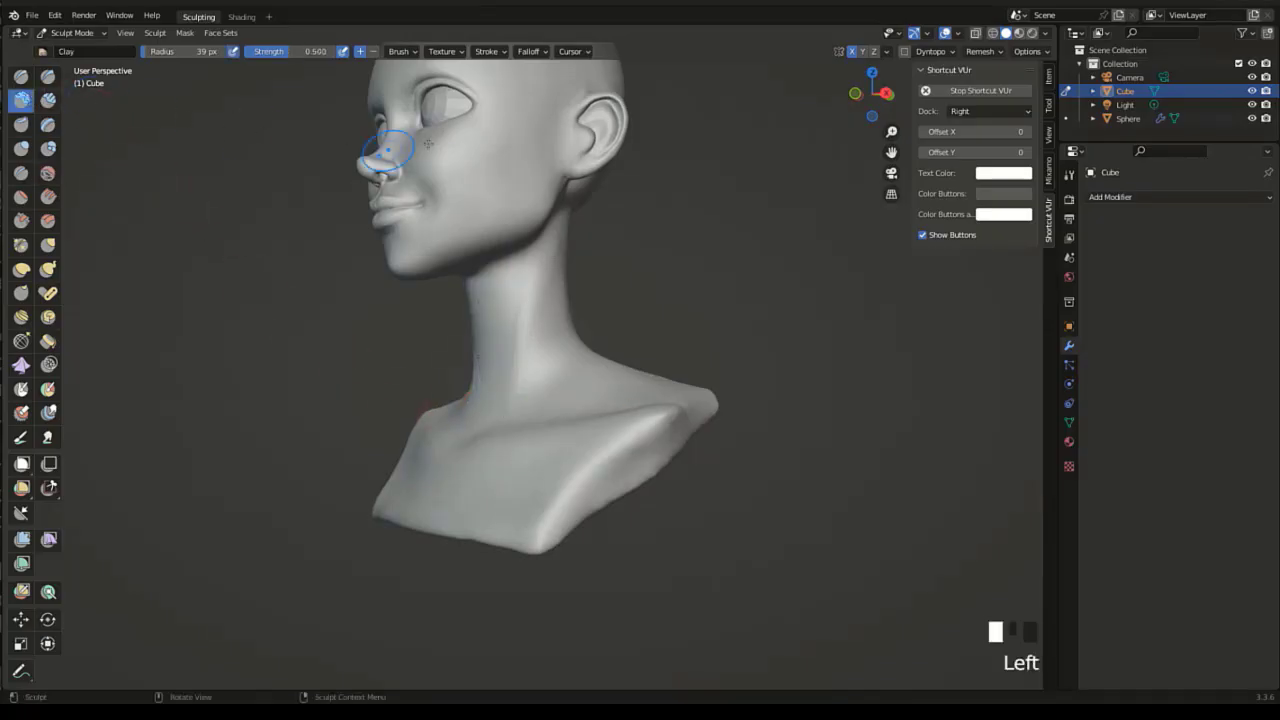
pyautogui.click(375, 50)
pyautogui.moveTo(543, 284); pyautogui.dragTo(530, 342)
pyautogui.moveTo(562, 320); pyautogui.dragTo(520, 306, button='middle')
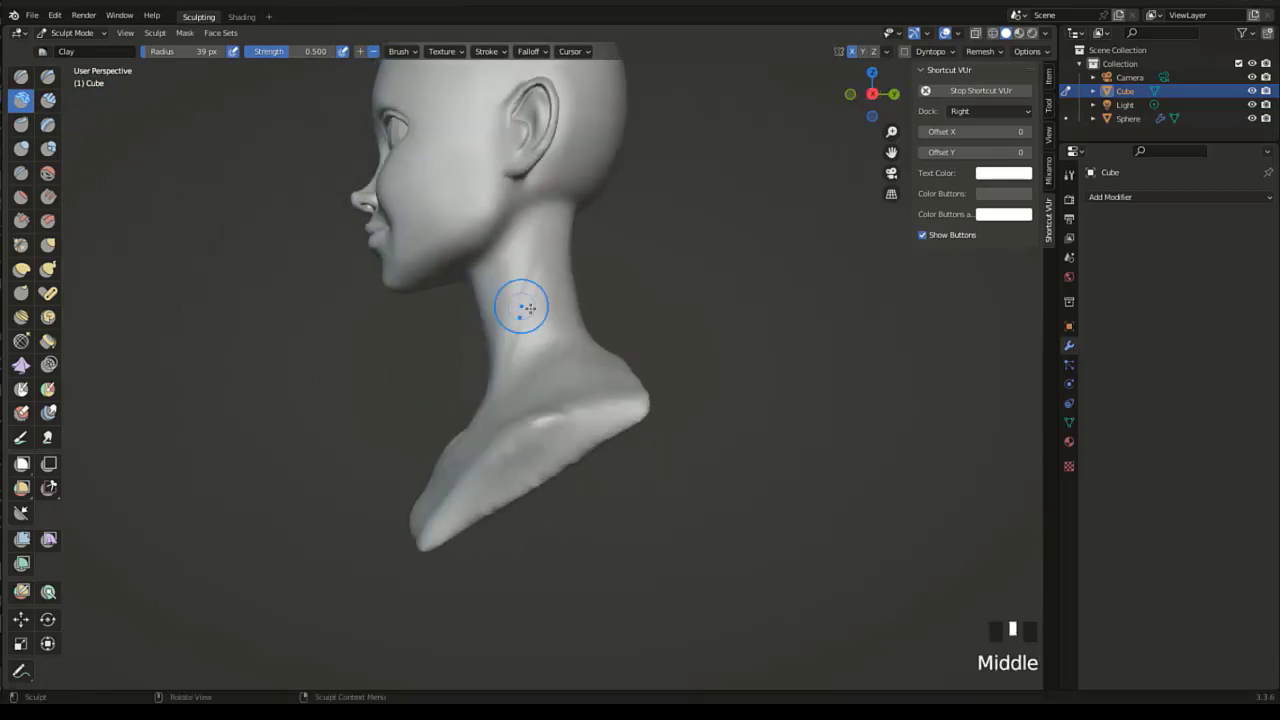
pyautogui.moveTo(524, 304); pyautogui.dragTo(516, 350)
pyautogui.moveTo(526, 322)
pyautogui.mouseDown()
pyautogui.moveTo(538, 271)
pyautogui.moveTo(534, 328)
pyautogui.mouseUp()
pyautogui.moveTo(541, 282); pyautogui.dragTo(536, 334)
# Smooth the carved side of the neck with the Smooth brush at strength 0.641.
pyautogui.click(48, 178)
pyautogui.moveTo(528, 284); pyautogui.dragTo(521, 350)
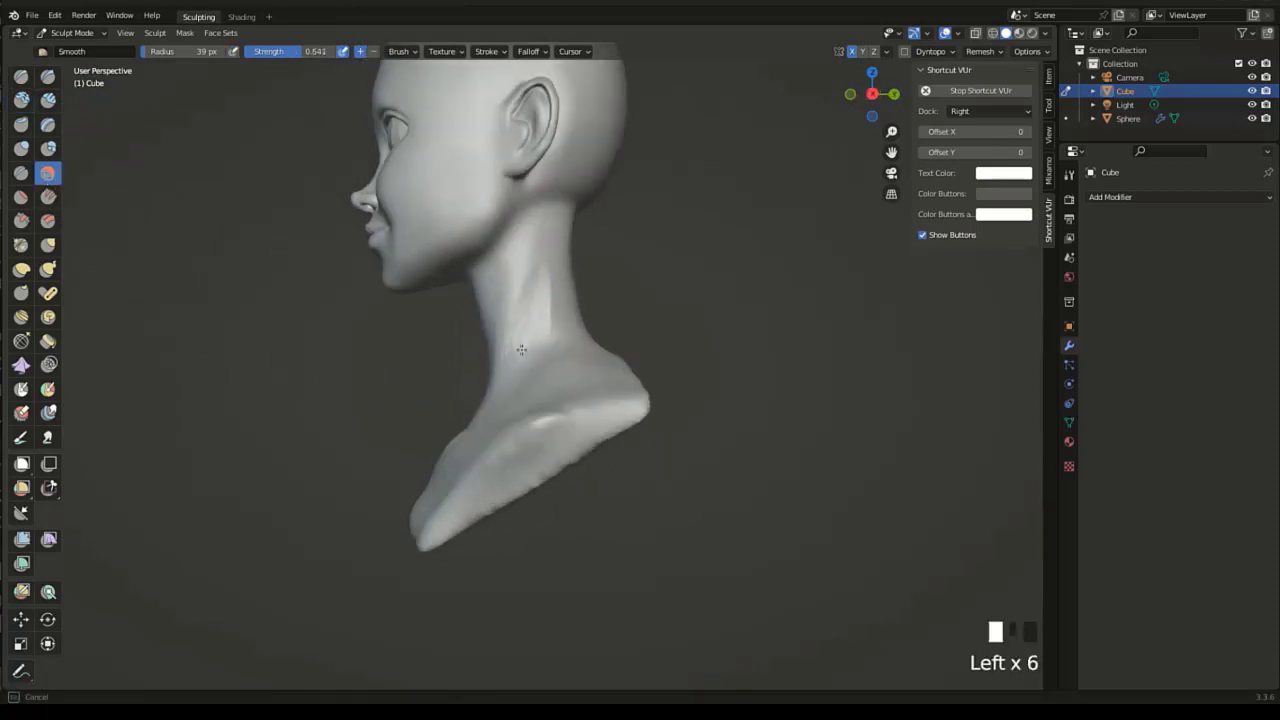
pyautogui.moveTo(534, 331); pyautogui.dragTo(562, 309, button='middle')
pyautogui.click(562, 309)
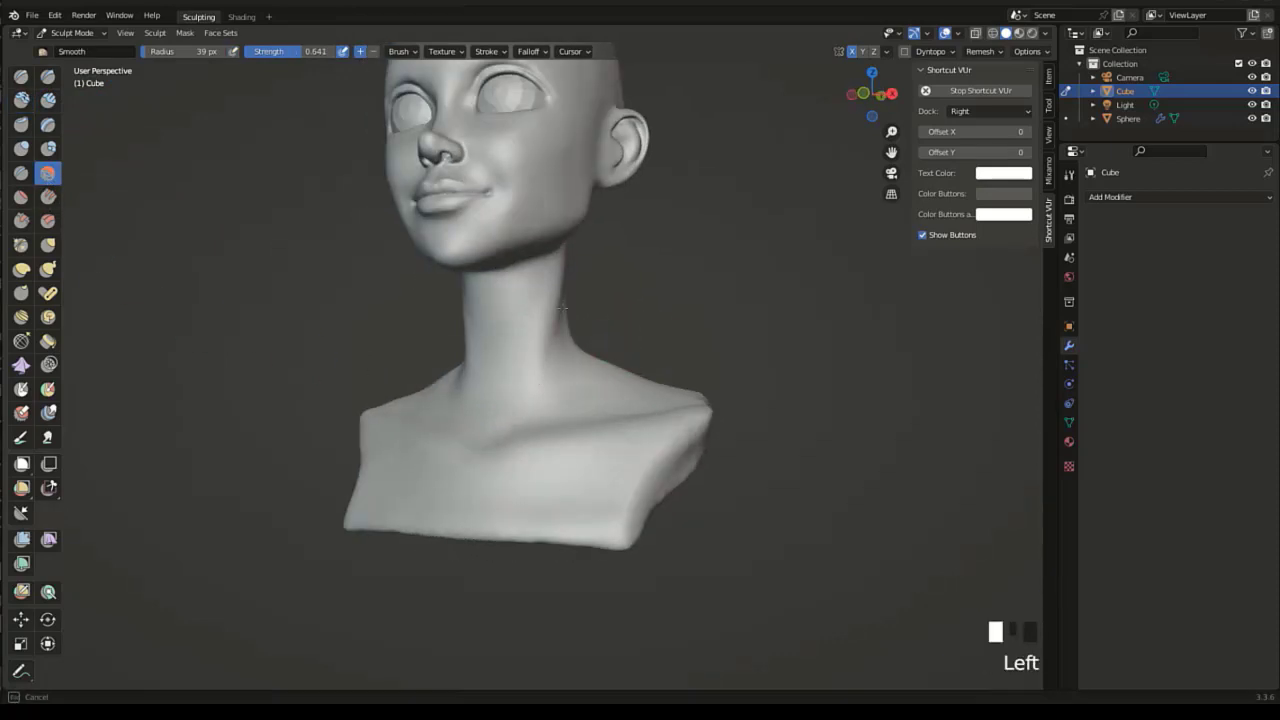
# Fill the rear edge of the bust's base with the Fill/Deepen brush at 59 px, and undo the last stroke.
pyautogui.click(21, 99)
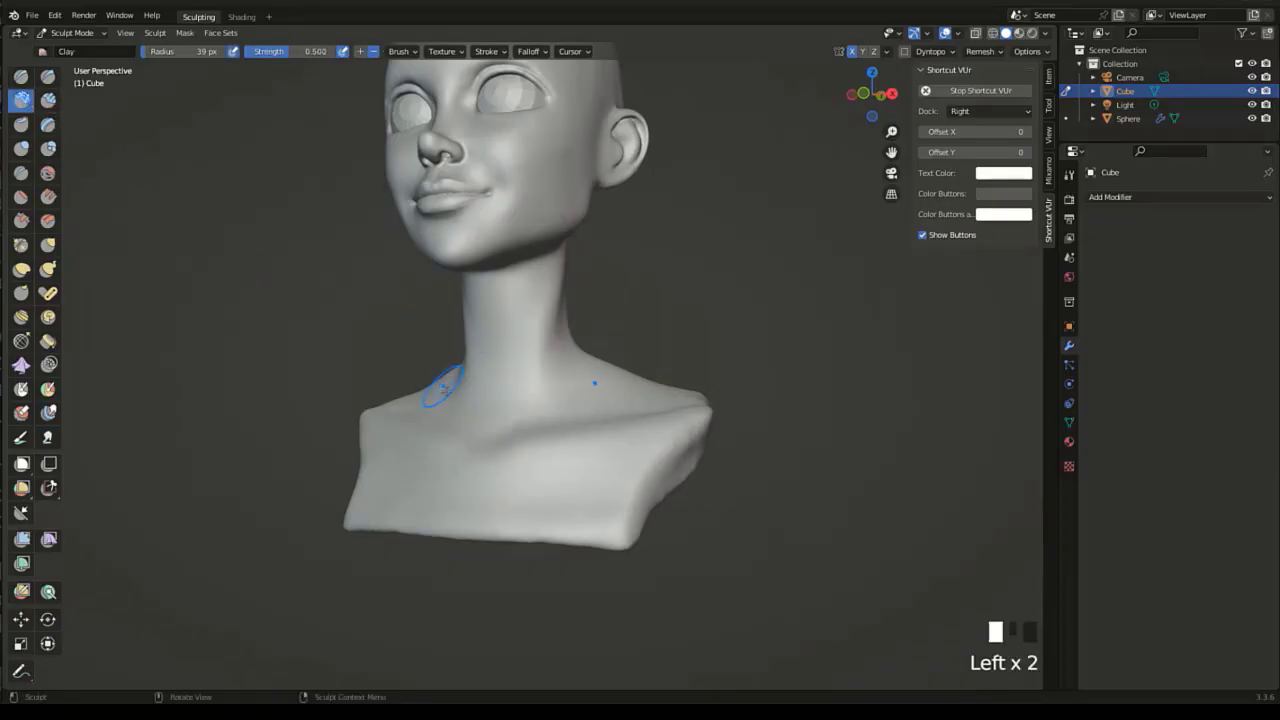
pyautogui.keyDown('ctrl'); pyautogui.moveTo(442, 386); pyautogui.dragTo(492, 364, button='middle'); pyautogui.keyUp('ctrl')
pyautogui.moveTo(137, 311); pyautogui.dragTo(350, 340, button='middle')
pyautogui.click(48, 196)
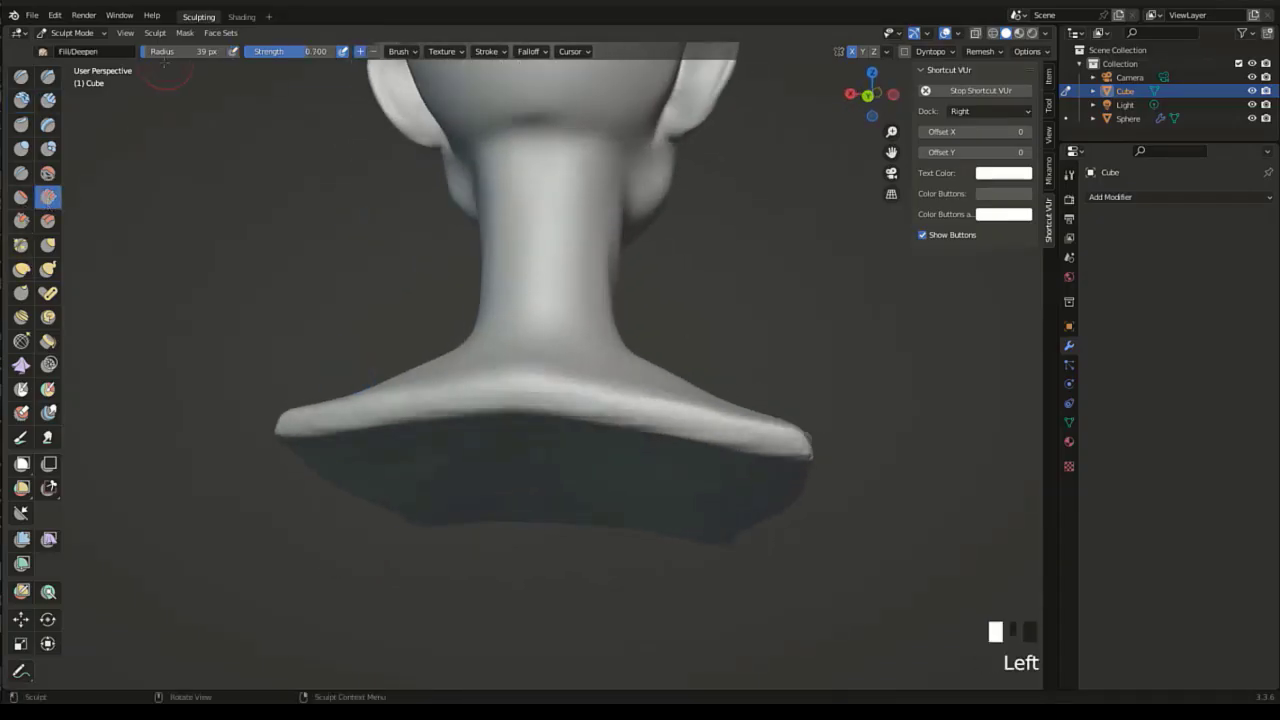
pyautogui.click(48, 196)
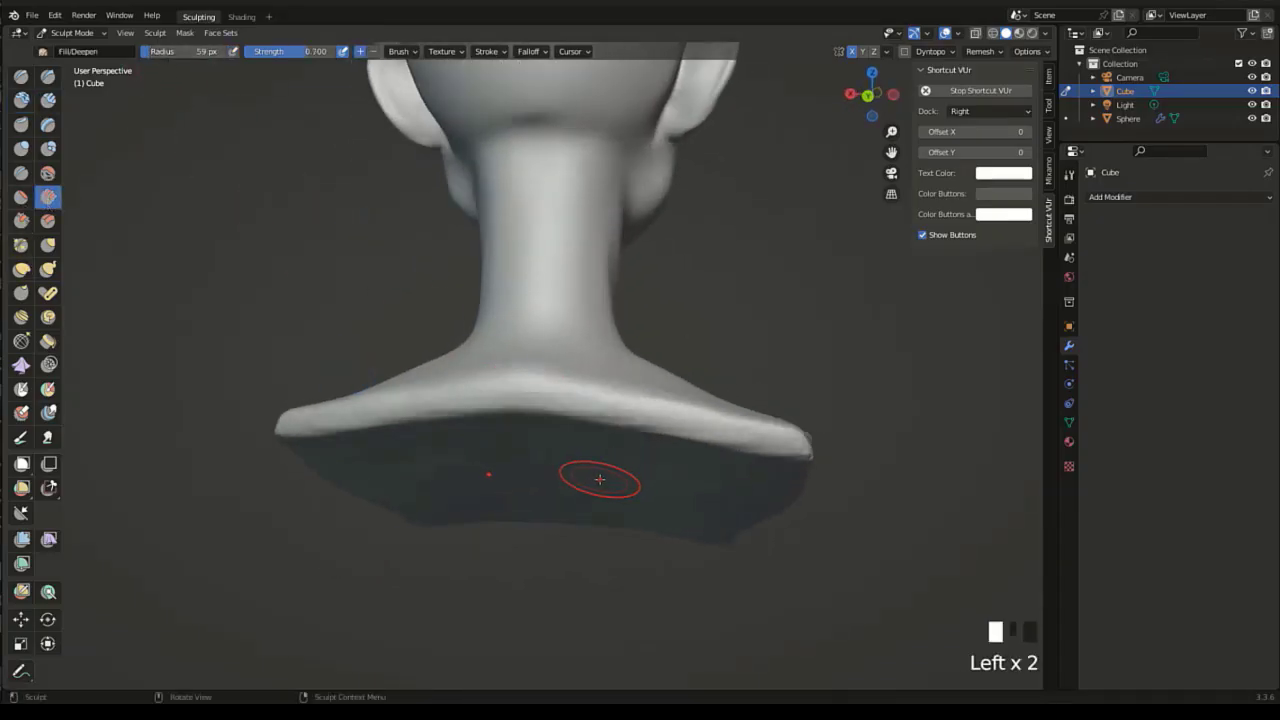
pyautogui.click(306, 420)
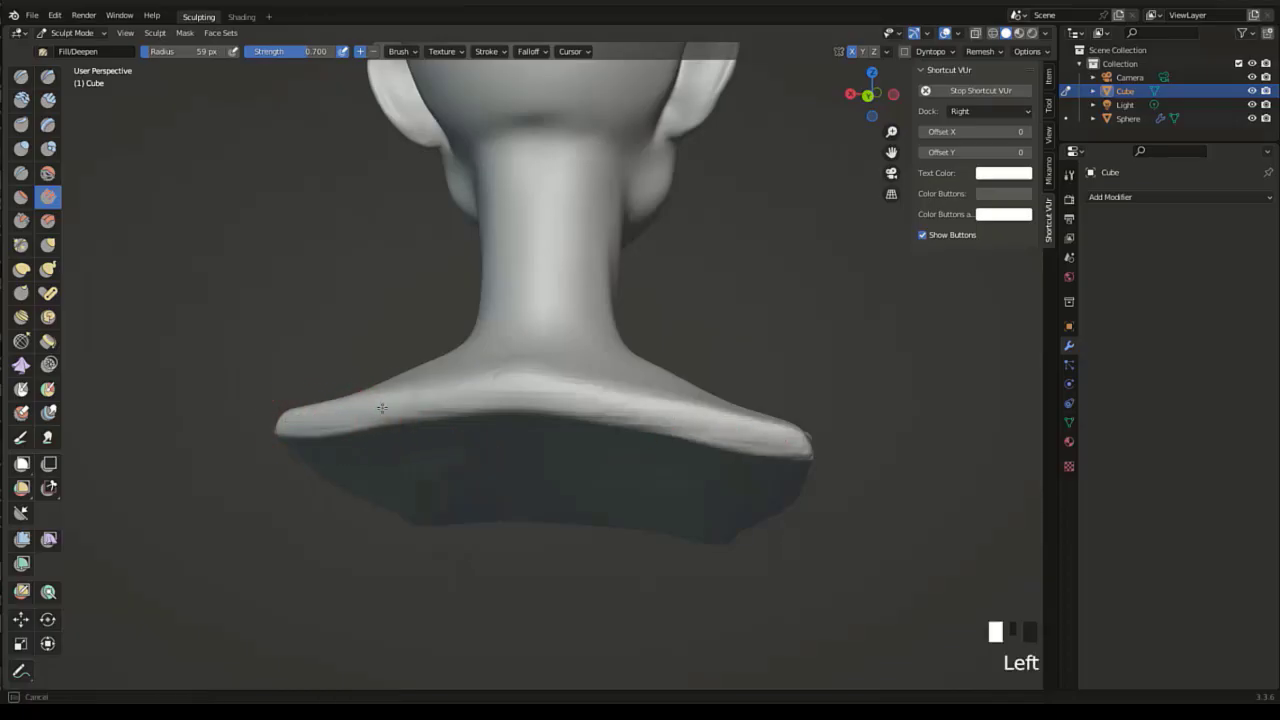
pyautogui.hotkey('ctrl', 'z')
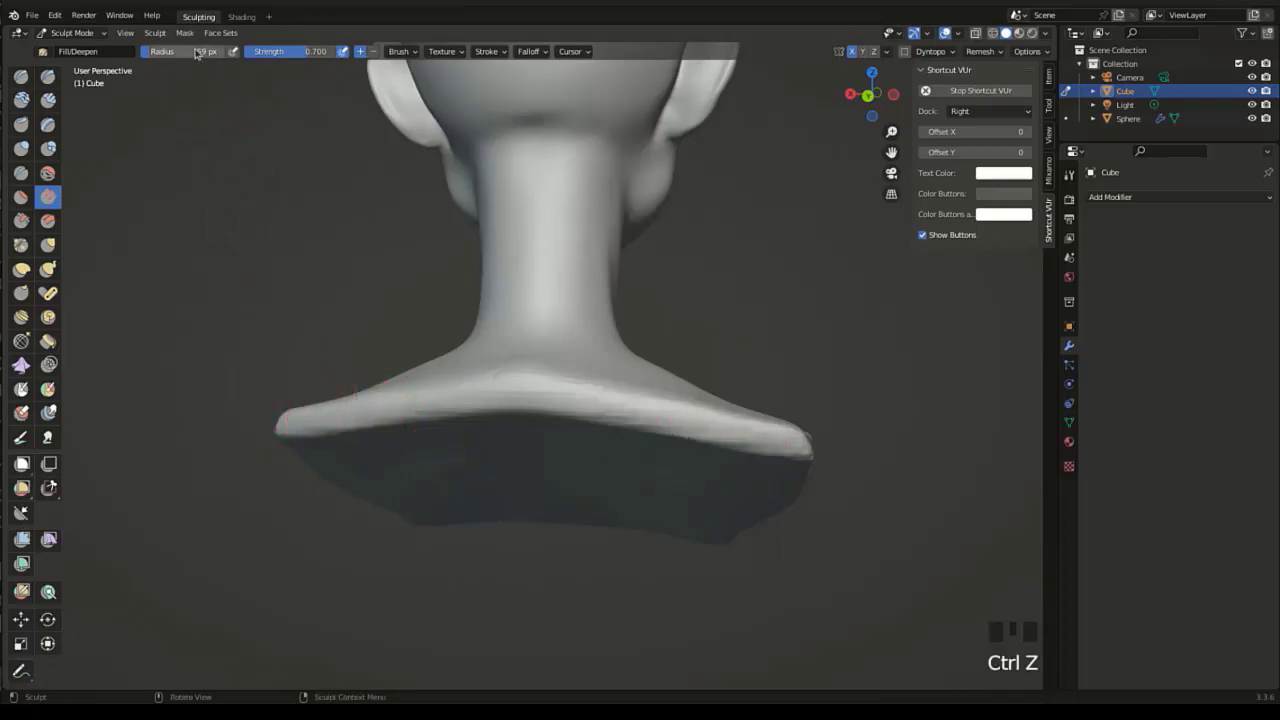
# Set the Fill/Deepen radius to 27 px and even out the rear edge of the bust's base along its length.
pyautogui.moveTo(198, 54); pyautogui.dragTo(187, 57)
pyautogui.click(331, 416)
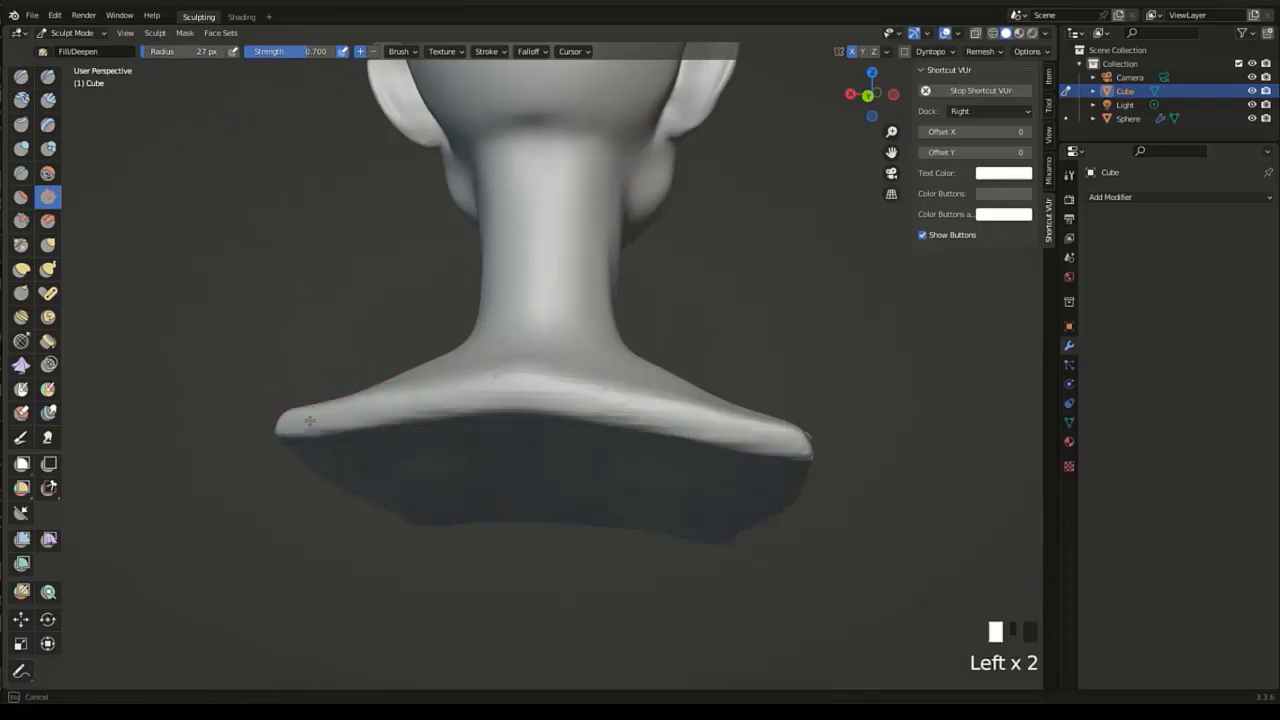
pyautogui.click(332, 414)
pyautogui.moveTo(460, 416); pyautogui.dragTo(588, 422)
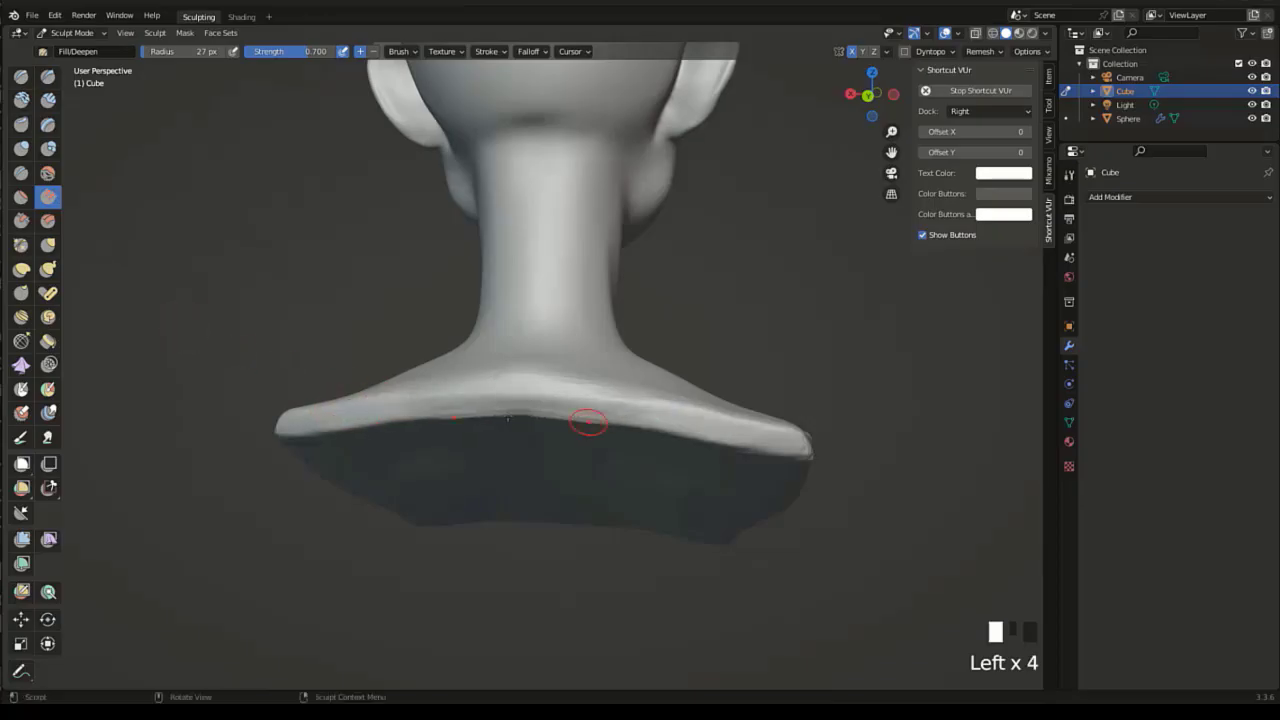
pyautogui.click(470, 402)
pyautogui.click(572, 400)
pyautogui.click(590, 405)
pyautogui.click(530, 386)
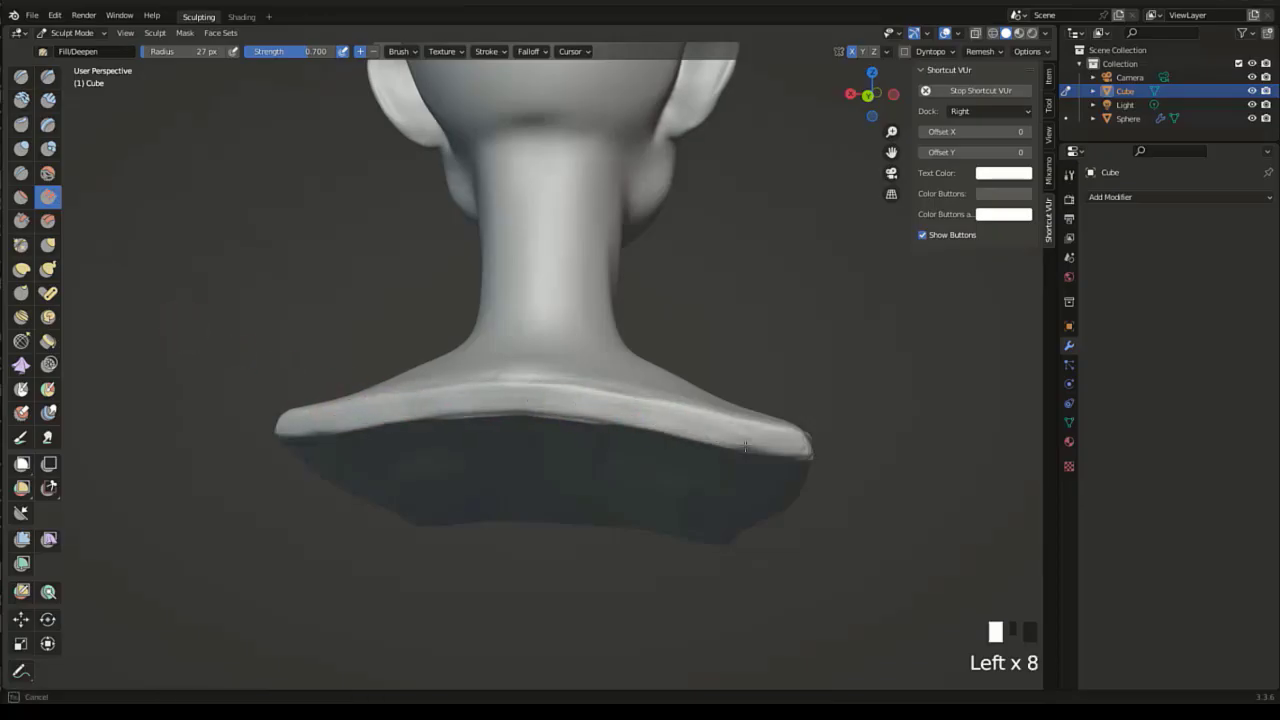
pyautogui.click(485, 399)
# Switch the Fill/Deepen brush to subtract and flatten the rear rim of the bust's base from shoulder to shoulder.
pyautogui.moveTo(485, 399); pyautogui.dragTo(309, 114, button='middle')
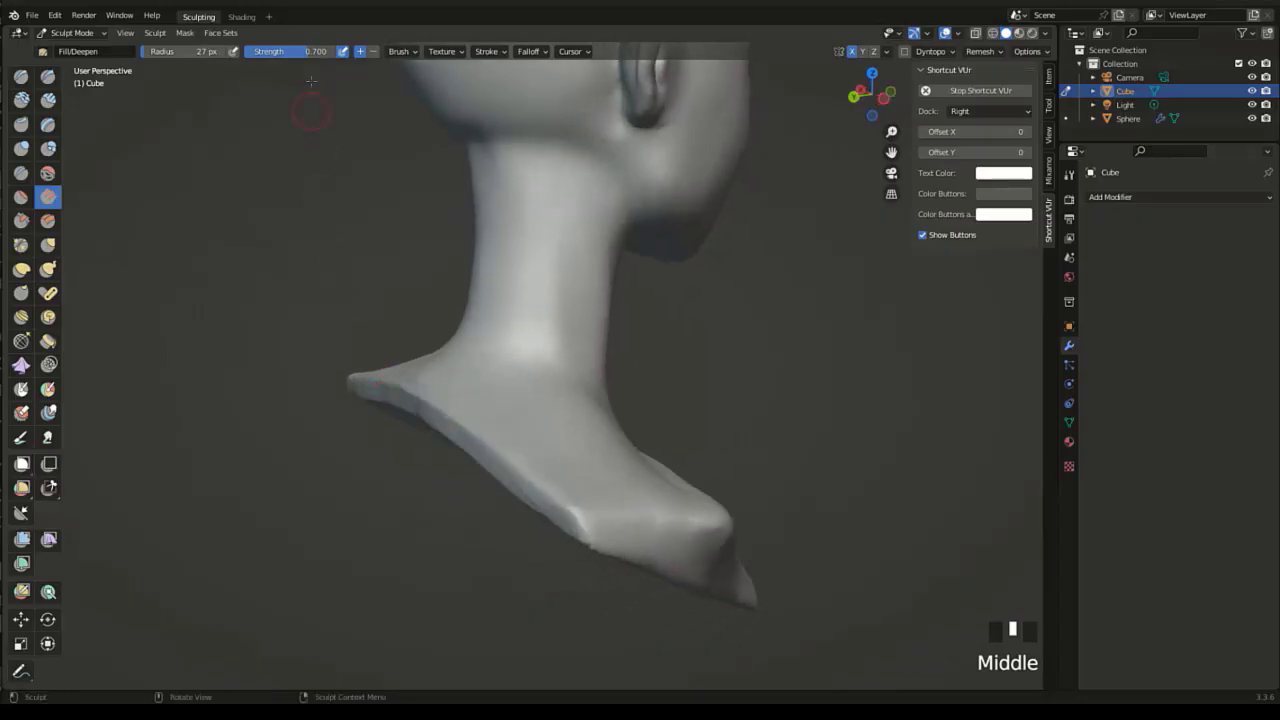
pyautogui.click(376, 52)
pyautogui.moveTo(428, 390); pyautogui.dragTo(322, 396, button='middle')
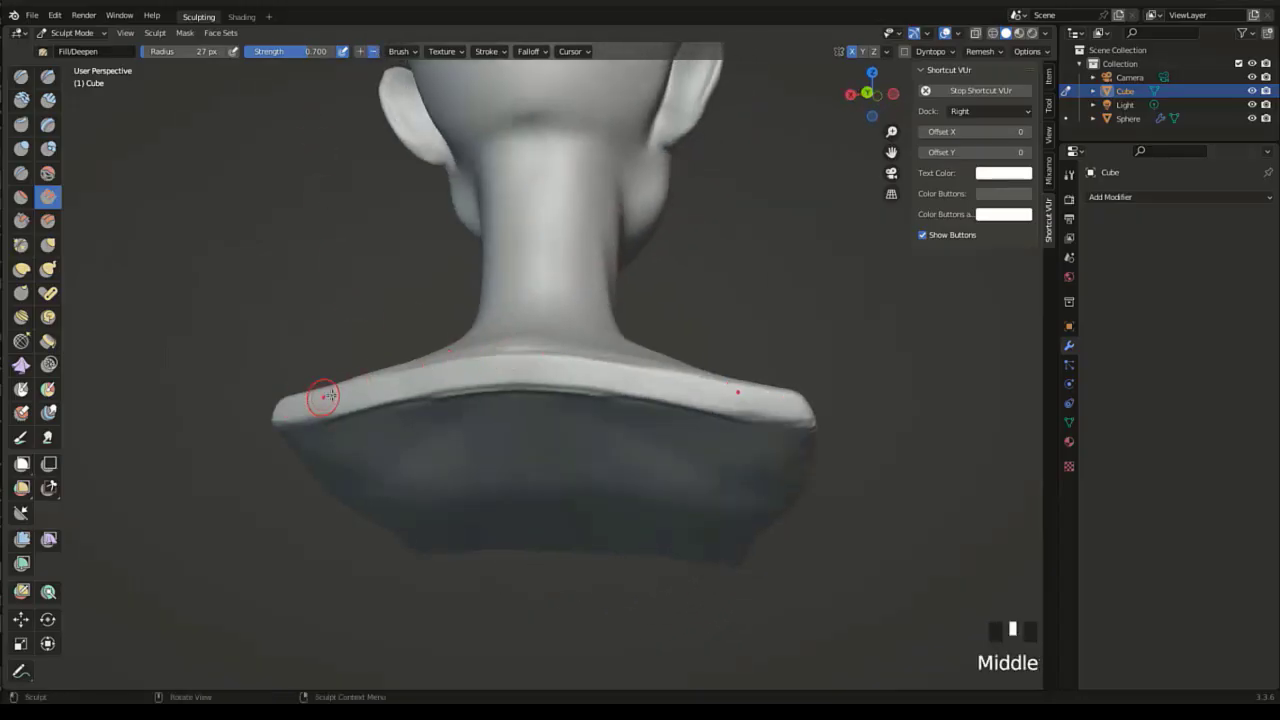
pyautogui.click(447, 373)
pyautogui.click(483, 374)
pyautogui.click(686, 394)
pyautogui.click(740, 398)
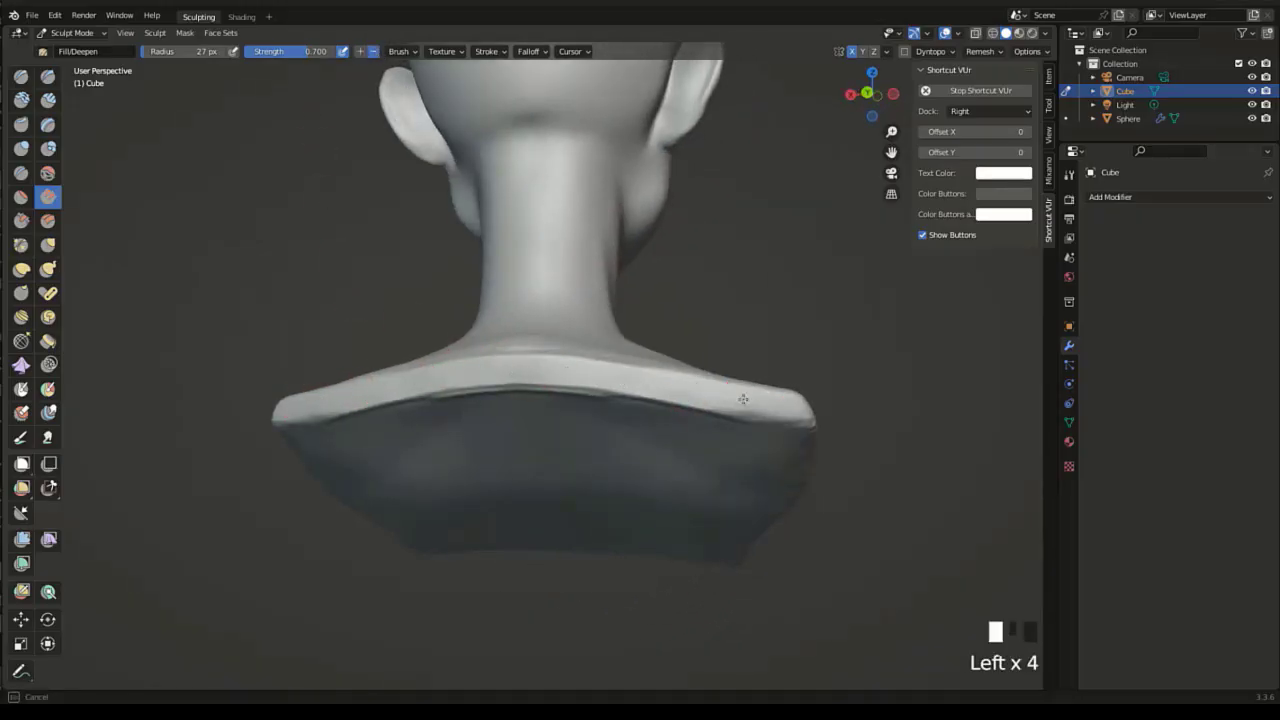
# Define the upper ridge of the bust's rear rim from the nape out to the shoulder with subtractive Fill/Deepen strokes.
pyautogui.moveTo(610, 376); pyautogui.dragTo(540, 380, button='middle')
pyautogui.click(520, 378)
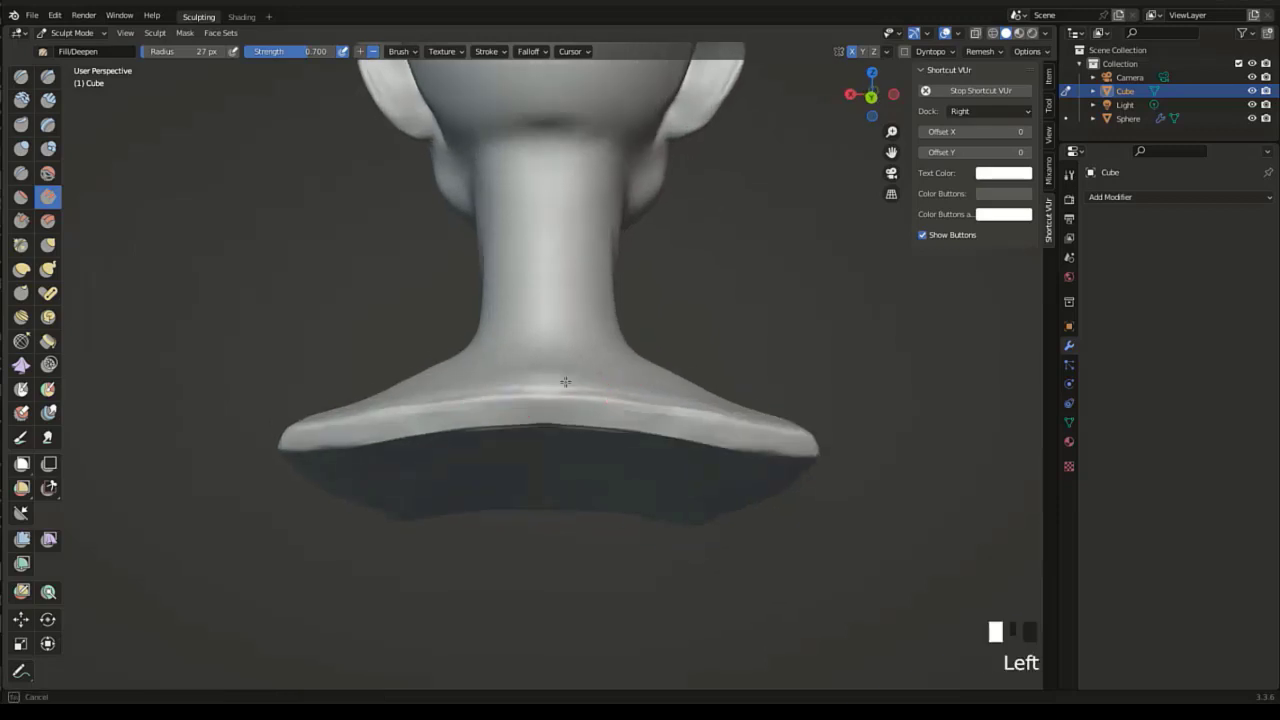
pyautogui.click(360, 410)
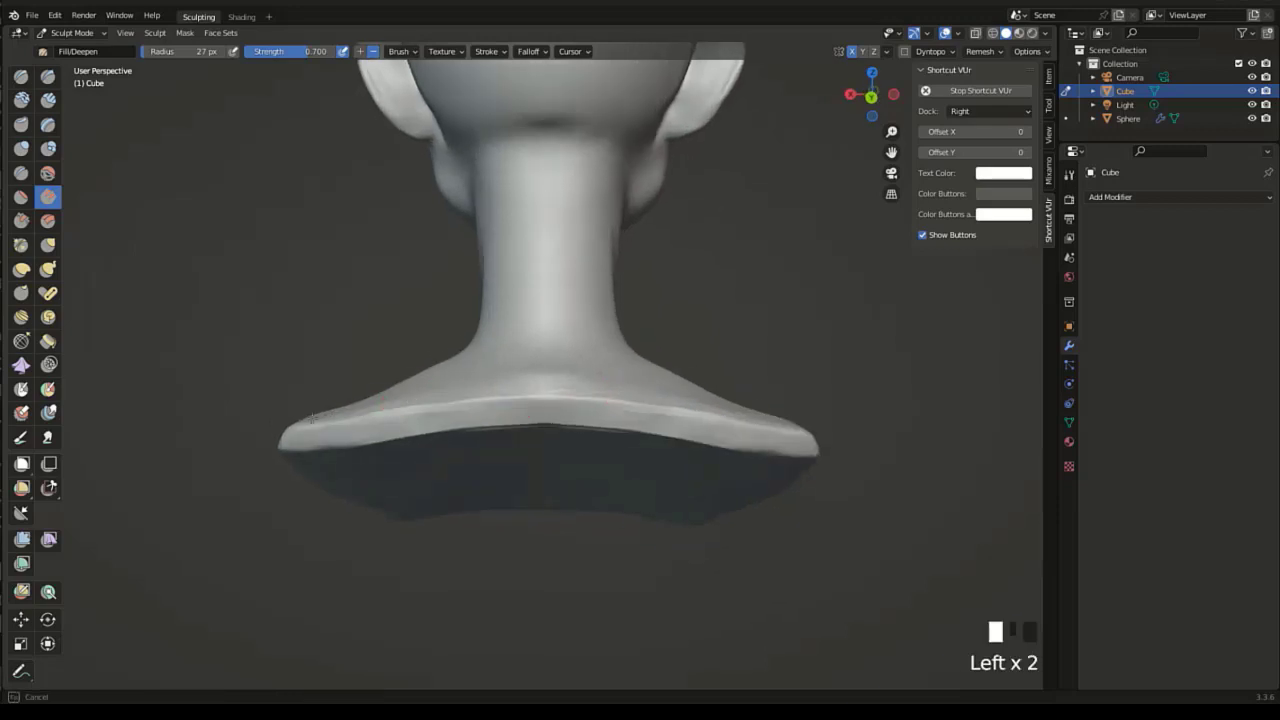
pyautogui.click(290, 422)
pyautogui.click(420, 392)
pyautogui.click(458, 382)
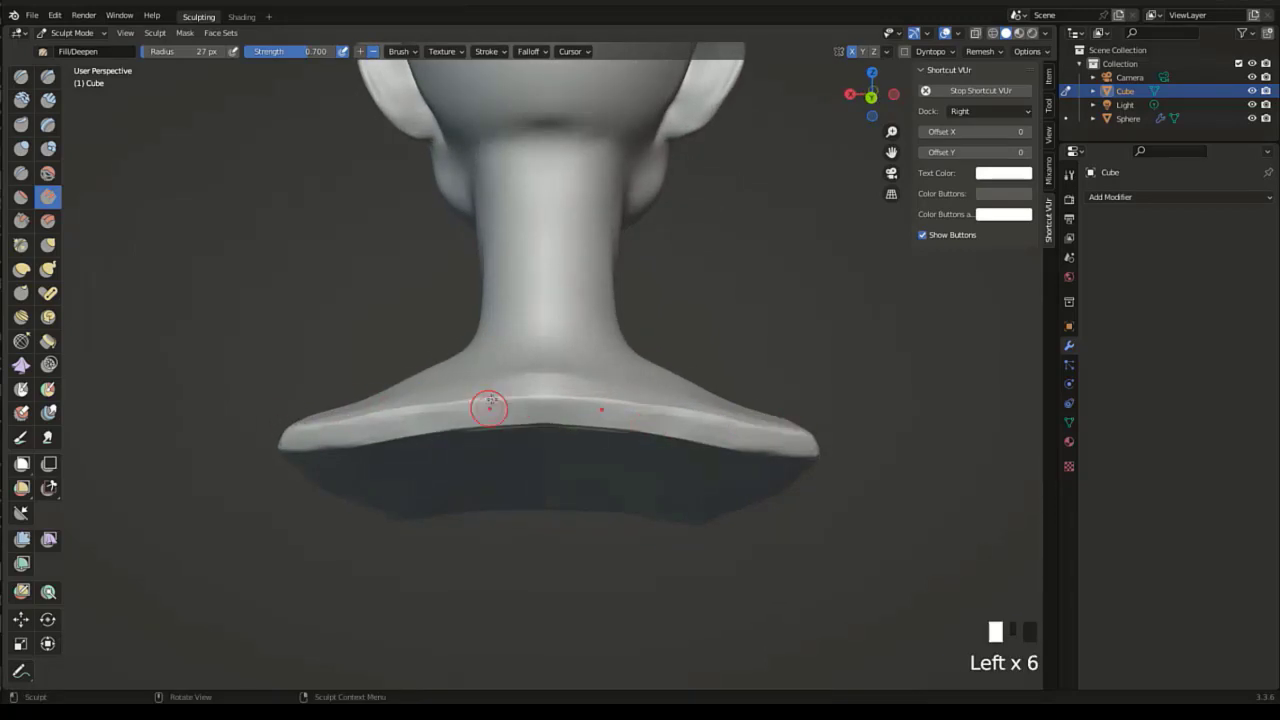
# Sharpen the lower edge of the base's rear rim from shoulder to shoulder with subtractive Fill/Deepen strokes at 27 px.
pyautogui.moveTo(486, 409); pyautogui.dragTo(509, 323, button='middle')
pyautogui.click(409, 333)
pyautogui.moveTo(519, 327); pyautogui.dragTo(628, 330)
pyautogui.click(650, 342)
pyautogui.click(705, 352)
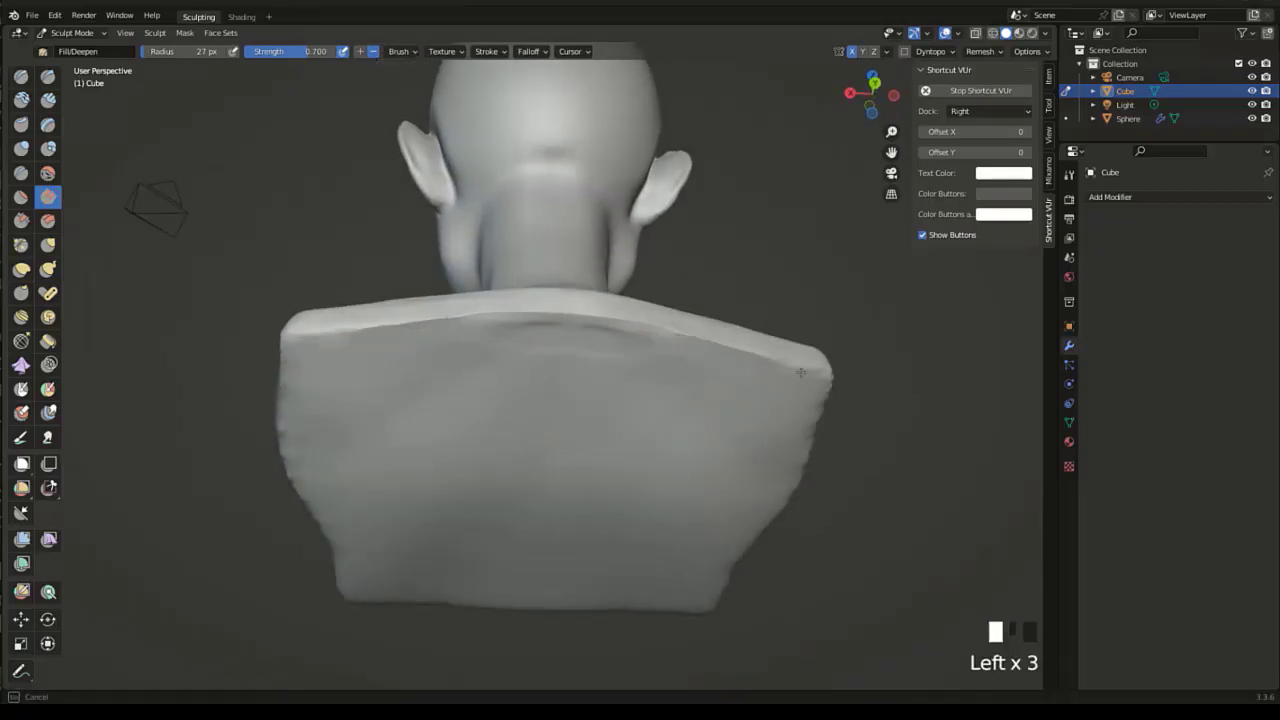
pyautogui.click(797, 377)
pyautogui.moveTo(360, 332)
pyautogui.mouseDown()
pyautogui.moveTo(480, 325)
pyautogui.moveTo(800, 384)
pyautogui.mouseUp()
# Smooth the base's rear rim and the back surface just beneath it with the Smooth brush at 27 px.
pyautogui.click(49, 176)
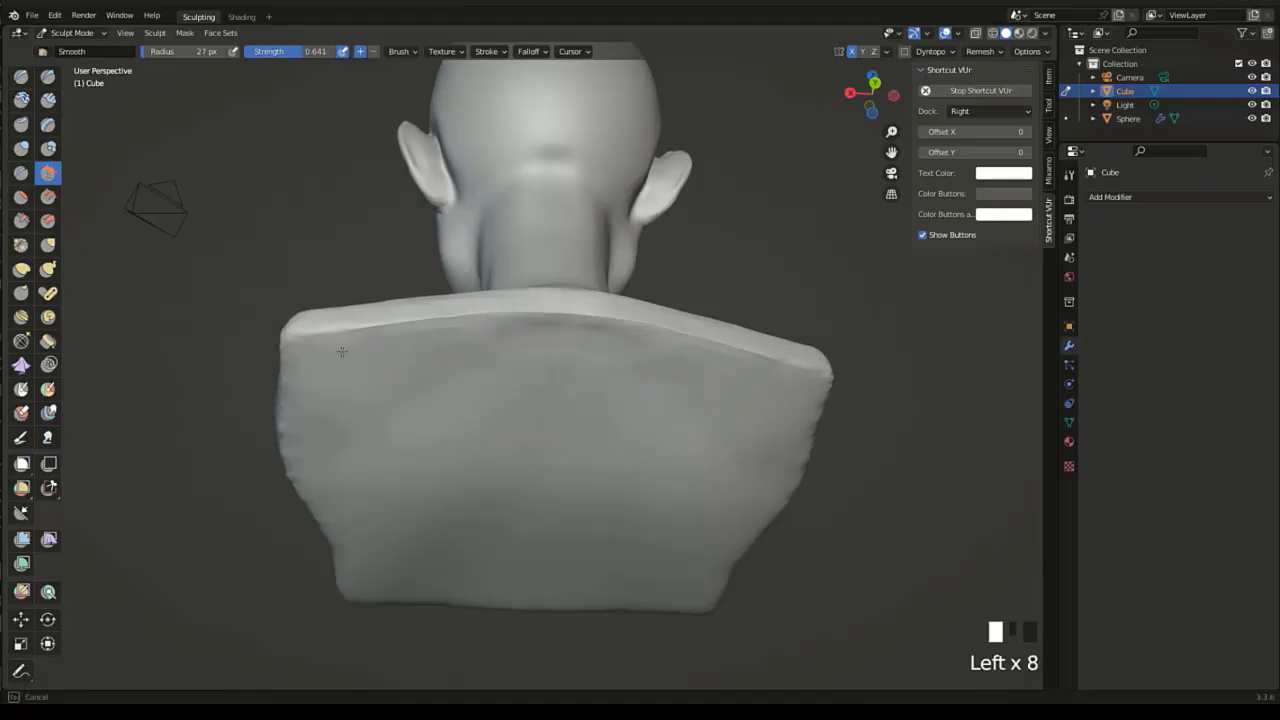
pyautogui.moveTo(451, 351); pyautogui.dragTo(581, 355)
pyautogui.moveTo(497, 352); pyautogui.dragTo(574, 355, button='middle')
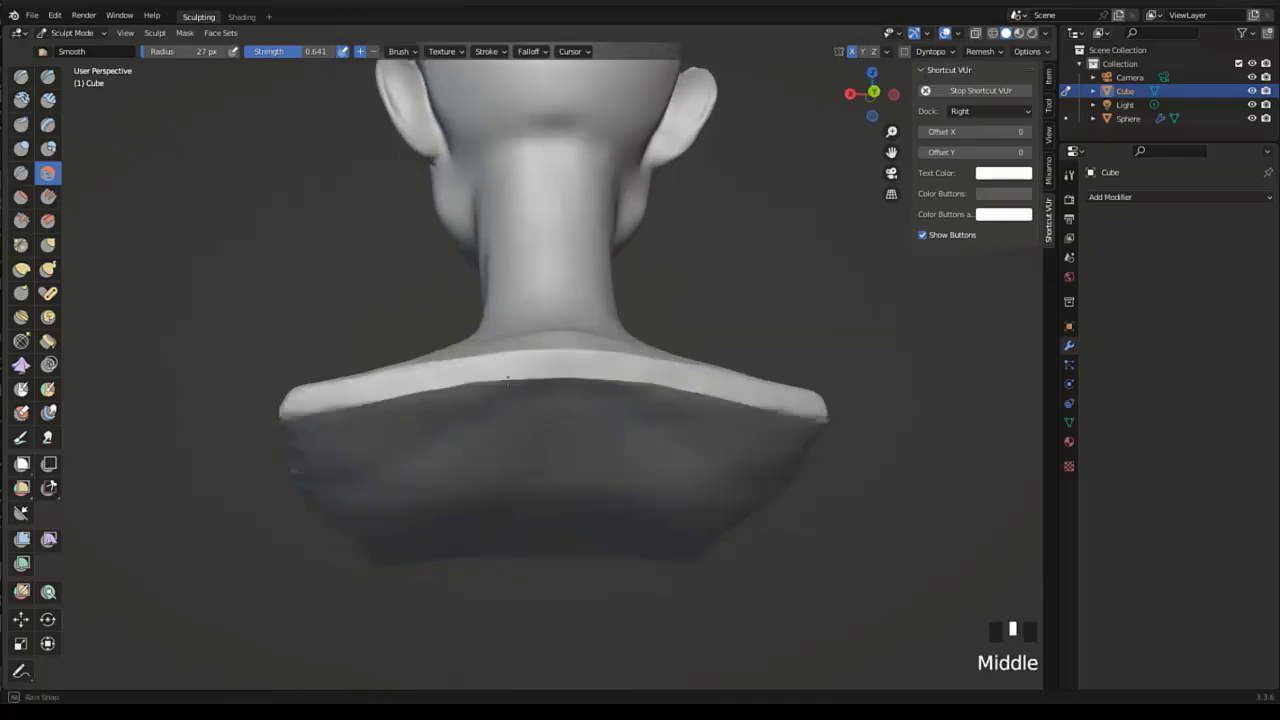
pyautogui.moveTo(574, 355); pyautogui.dragTo(544, 400)
pyautogui.moveTo(454, 367); pyautogui.dragTo(457, 339, button='middle')
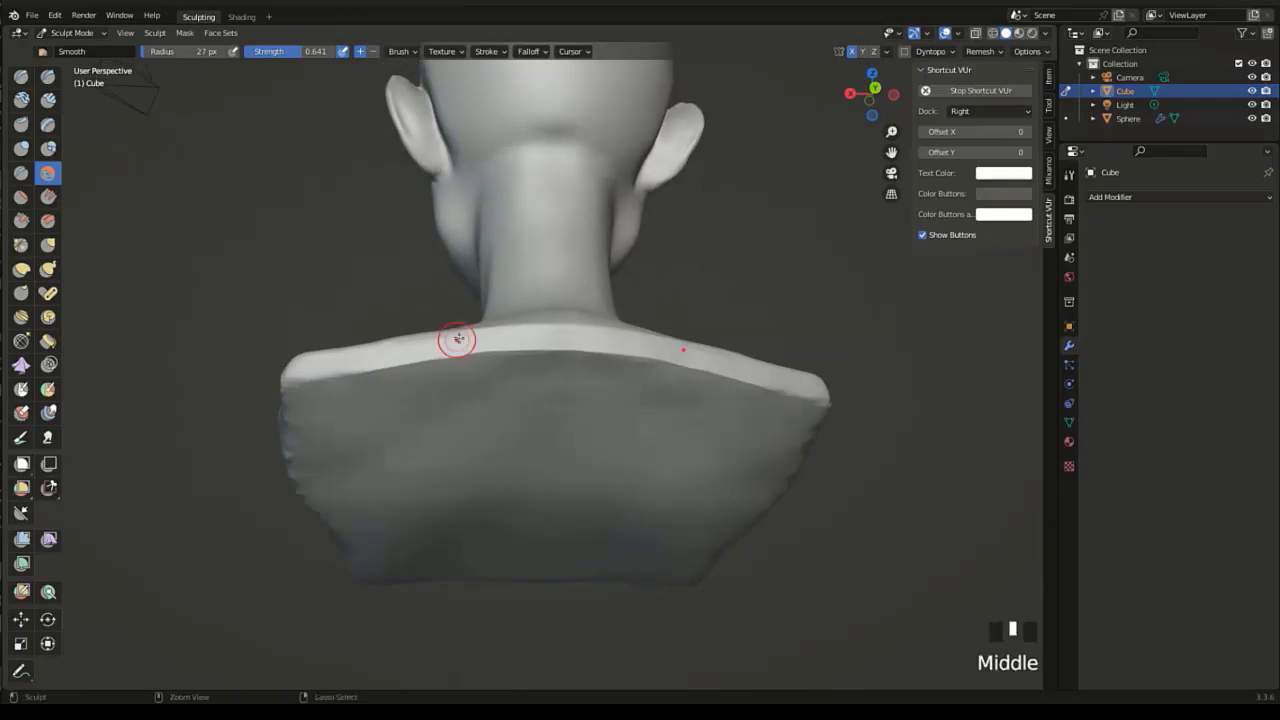
pyautogui.moveTo(437, 349); pyautogui.dragTo(522, 333)
pyautogui.moveTo(705, 361)
pyautogui.mouseDown()
pyautogui.moveTo(823, 409)
pyautogui.moveTo(733, 390)
pyautogui.mouseUp()
pyautogui.moveTo(561, 385); pyautogui.dragTo(430, 356)
pyautogui.moveTo(430, 356)
pyautogui.mouseDown(button='middle')
pyautogui.moveTo(561, 360)
pyautogui.moveTo(514, 363)
pyautogui.mouseUp(button='middle')
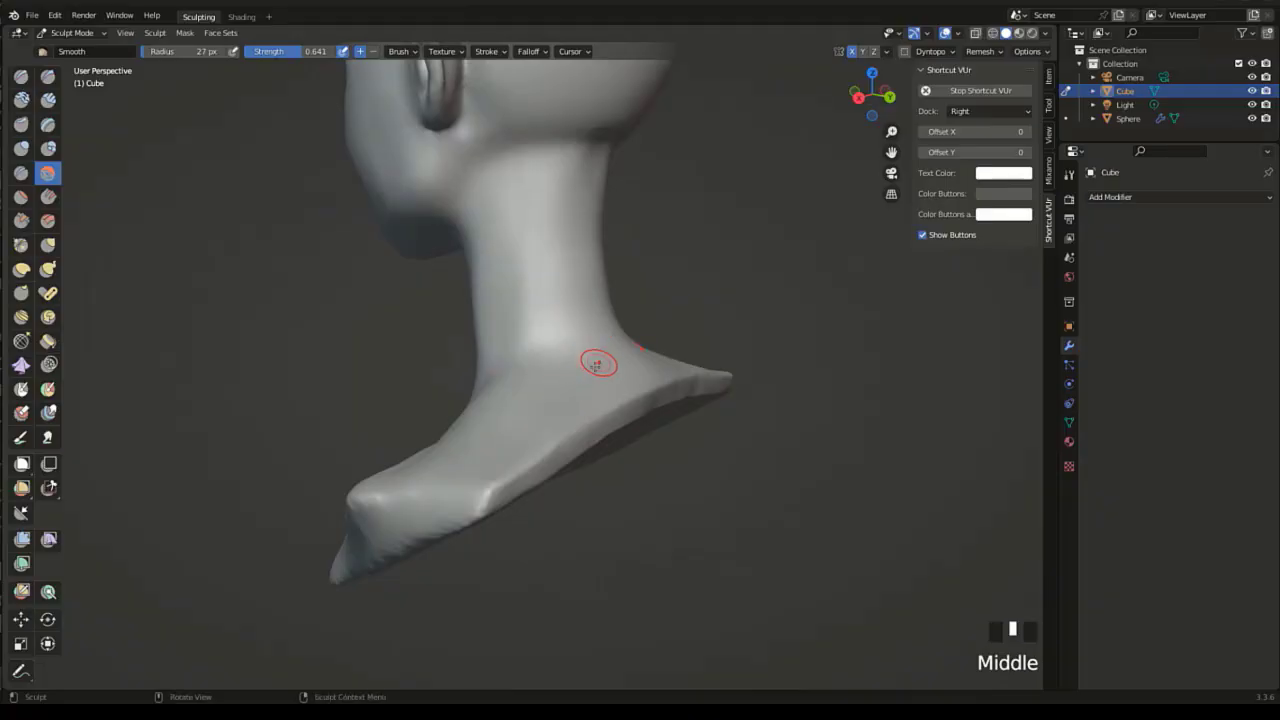
# Raise the Smooth brush strength to 1.000 and even out the rear rim from the shoulder corner across the nape.
pyautogui.moveTo(594, 360); pyautogui.dragTo(514, 287, button='middle')
pyautogui.moveTo(300, 55); pyautogui.dragTo(340, 55)
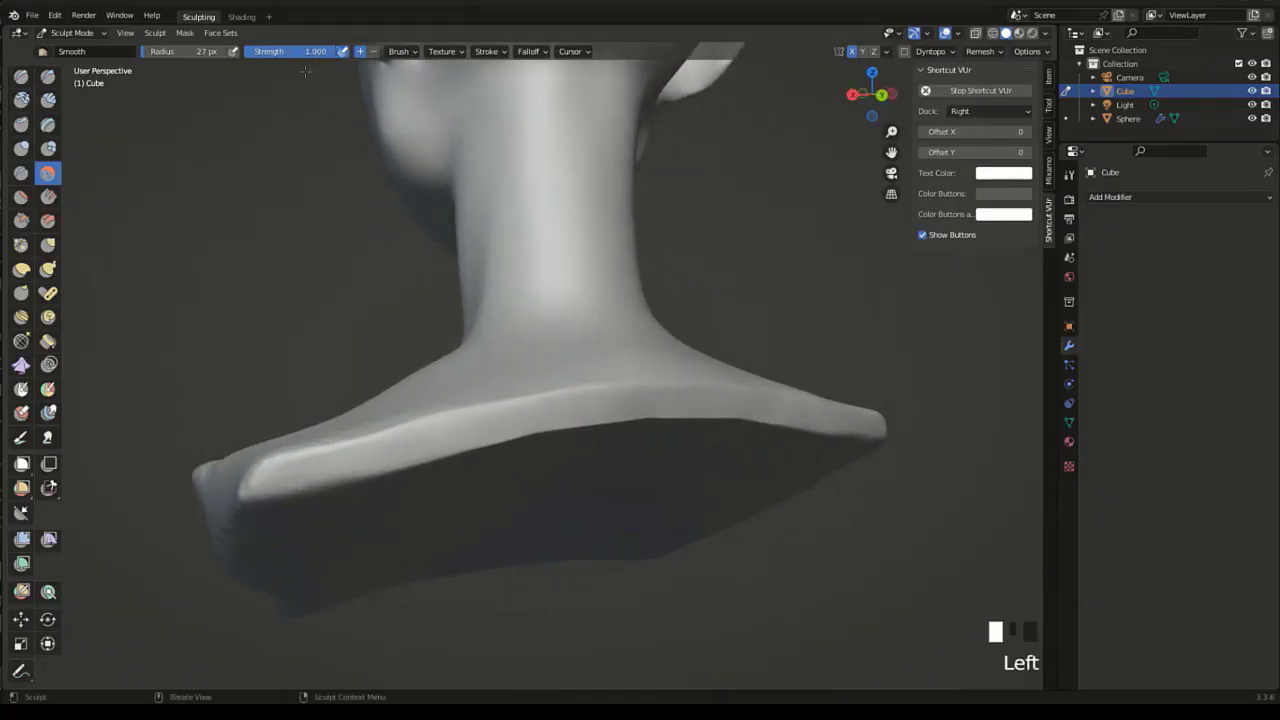
pyautogui.moveTo(474, 382)
pyautogui.mouseDown(button='middle')
pyautogui.moveTo(560, 371)
pyautogui.moveTo(626, 405)
pyautogui.mouseUp(button='middle')
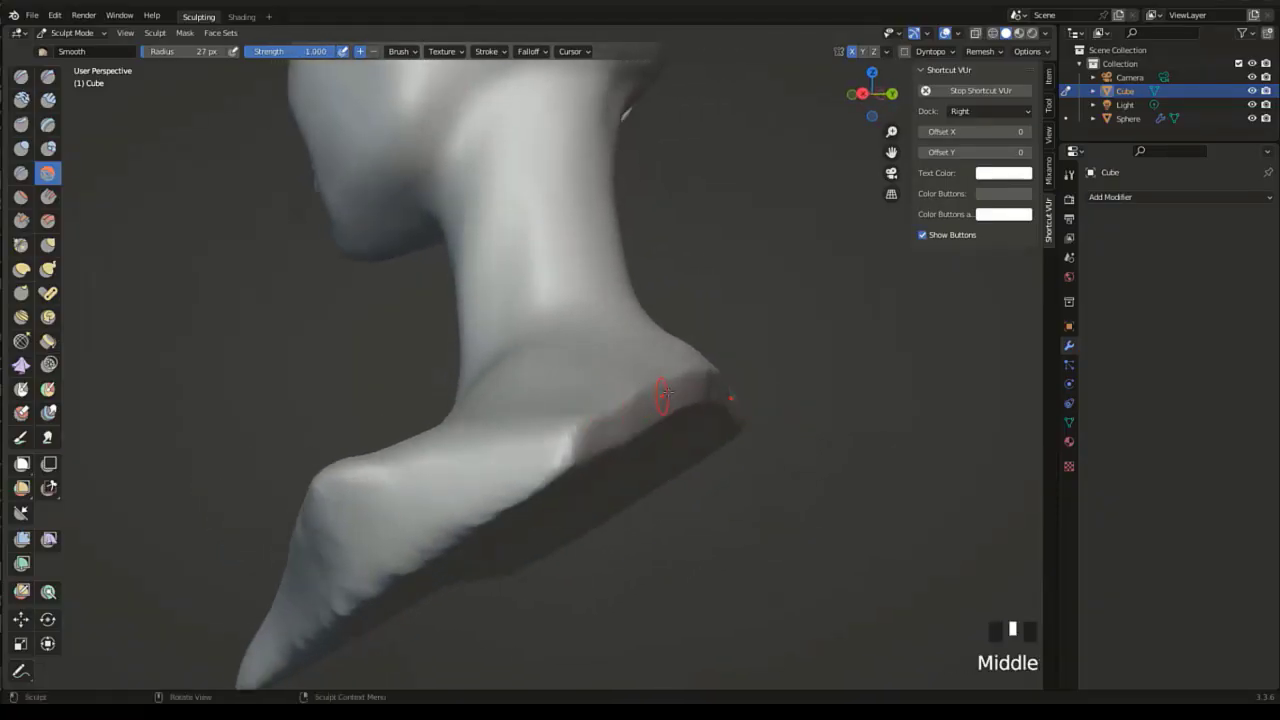
pyautogui.moveTo(534, 391); pyautogui.dragTo(607, 361, button='middle')
pyautogui.moveTo(607, 361); pyautogui.dragTo(665, 354)
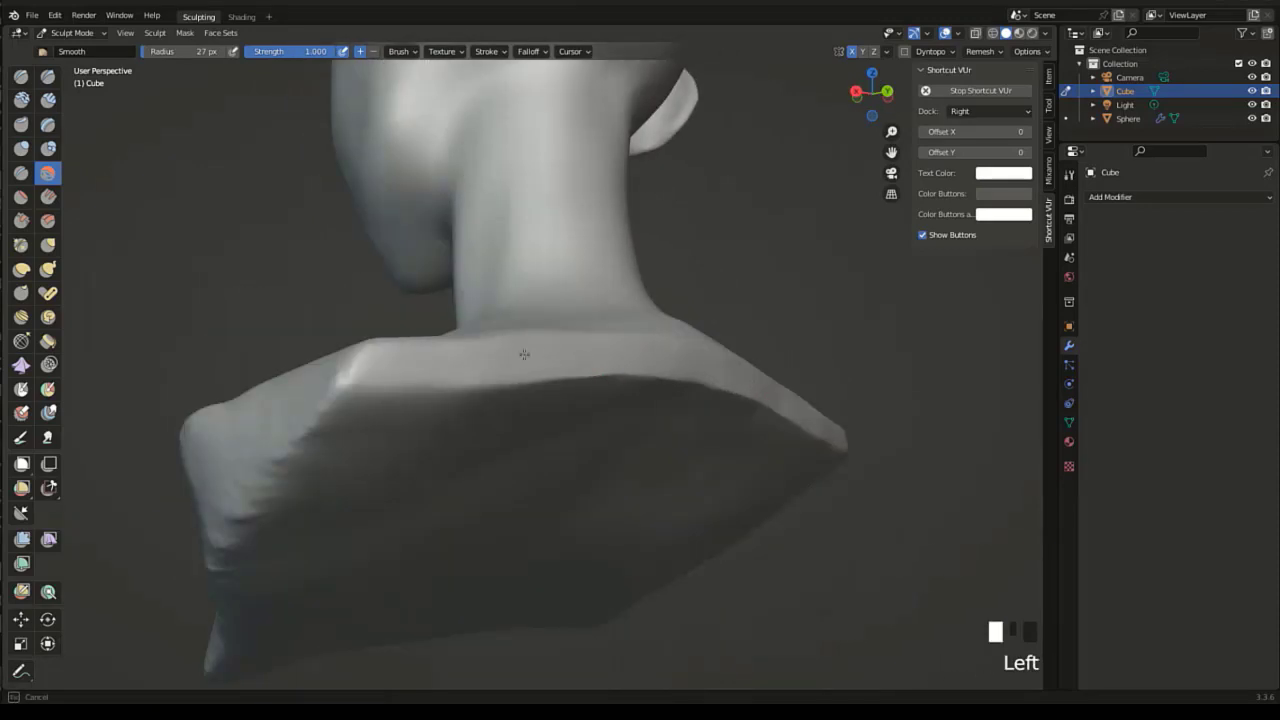
pyautogui.moveTo(471, 358); pyautogui.dragTo(672, 360)
pyautogui.moveTo(690, 364); pyautogui.dragTo(741, 375)
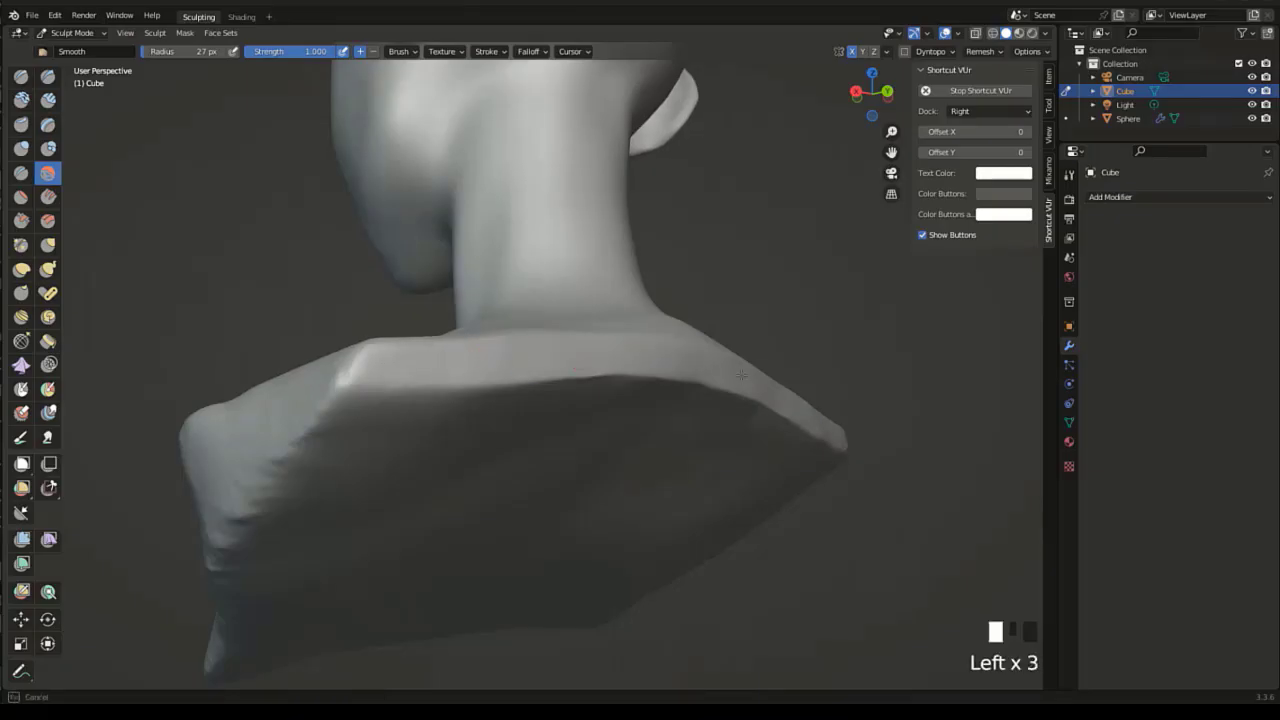
pyautogui.moveTo(808, 426); pyautogui.dragTo(818, 432)
pyautogui.moveTo(483, 346); pyautogui.dragTo(547, 357)
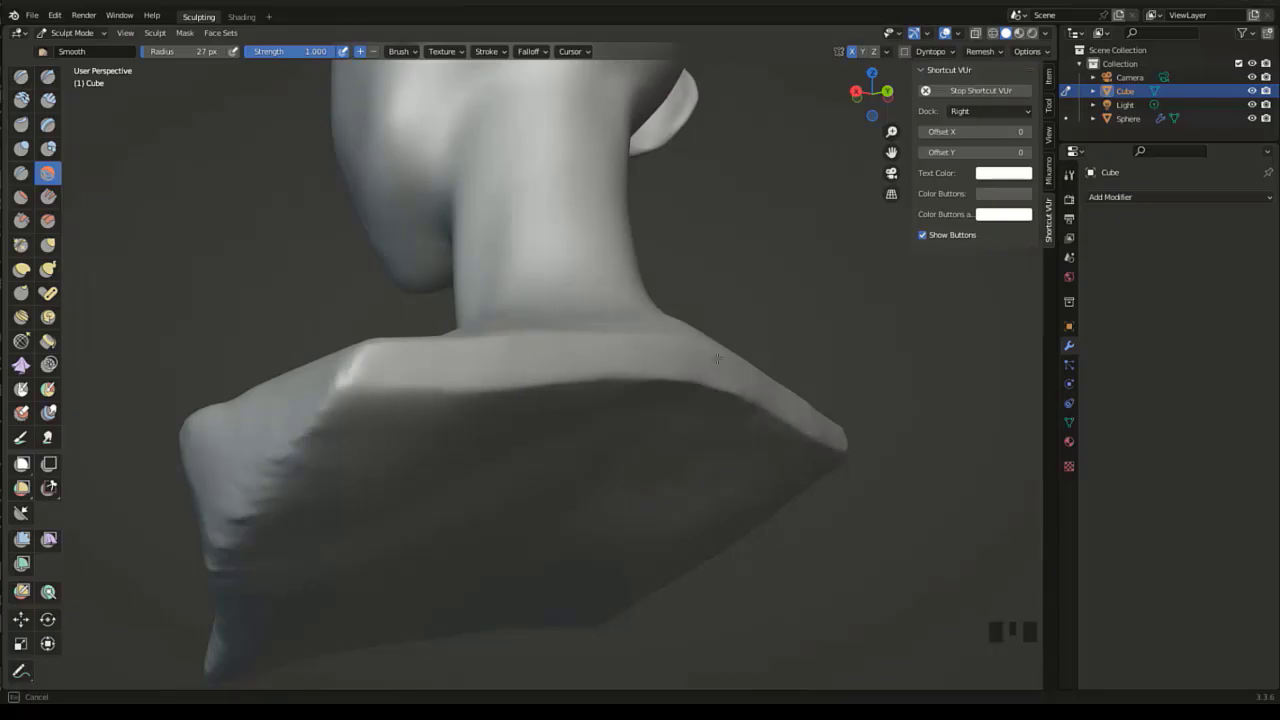
# Smooth the lower edge of the rear rim out to the far shoulder corner, working from below.
pyautogui.moveTo(600, 349)
pyautogui.mouseDown(button='middle')
pyautogui.moveTo(640, 380)
pyautogui.moveTo(620, 350)
pyautogui.mouseUp(button='middle')
pyautogui.moveTo(610, 372); pyautogui.dragTo(586, 337, button='middle')
pyautogui.moveTo(549, 275); pyautogui.dragTo(546, 271)
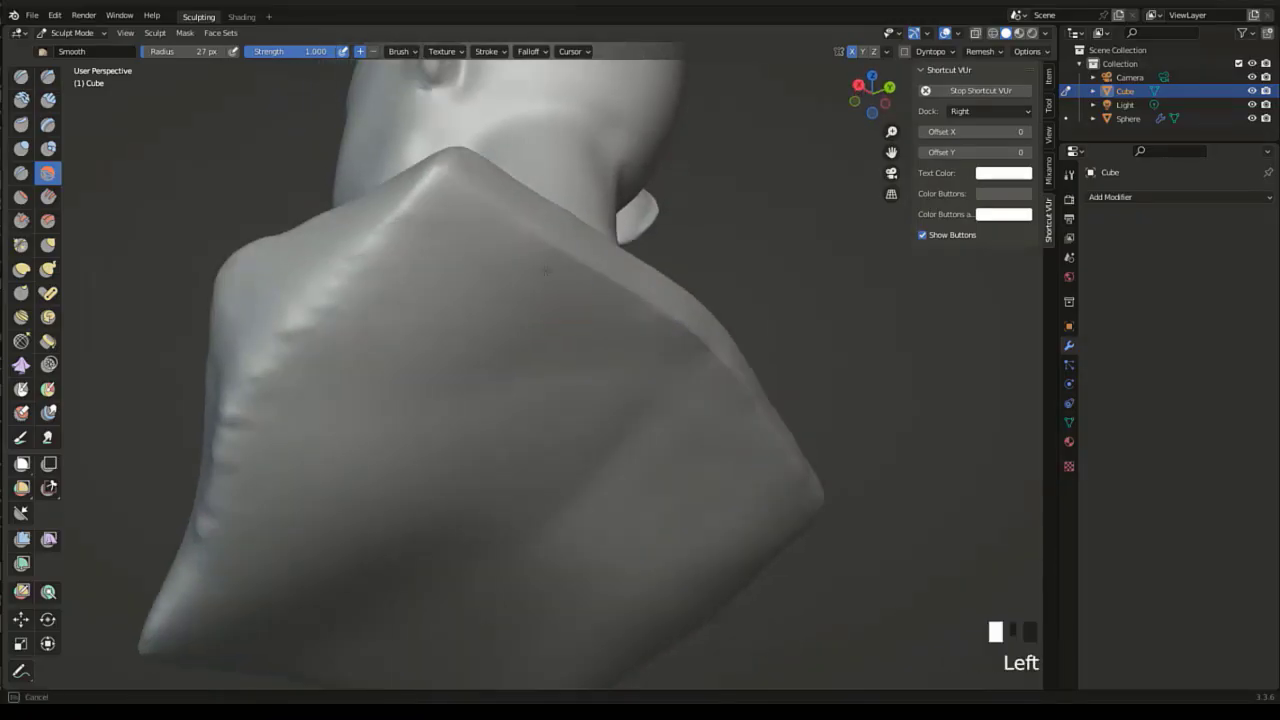
pyautogui.moveTo(760, 425); pyautogui.dragTo(800, 500)
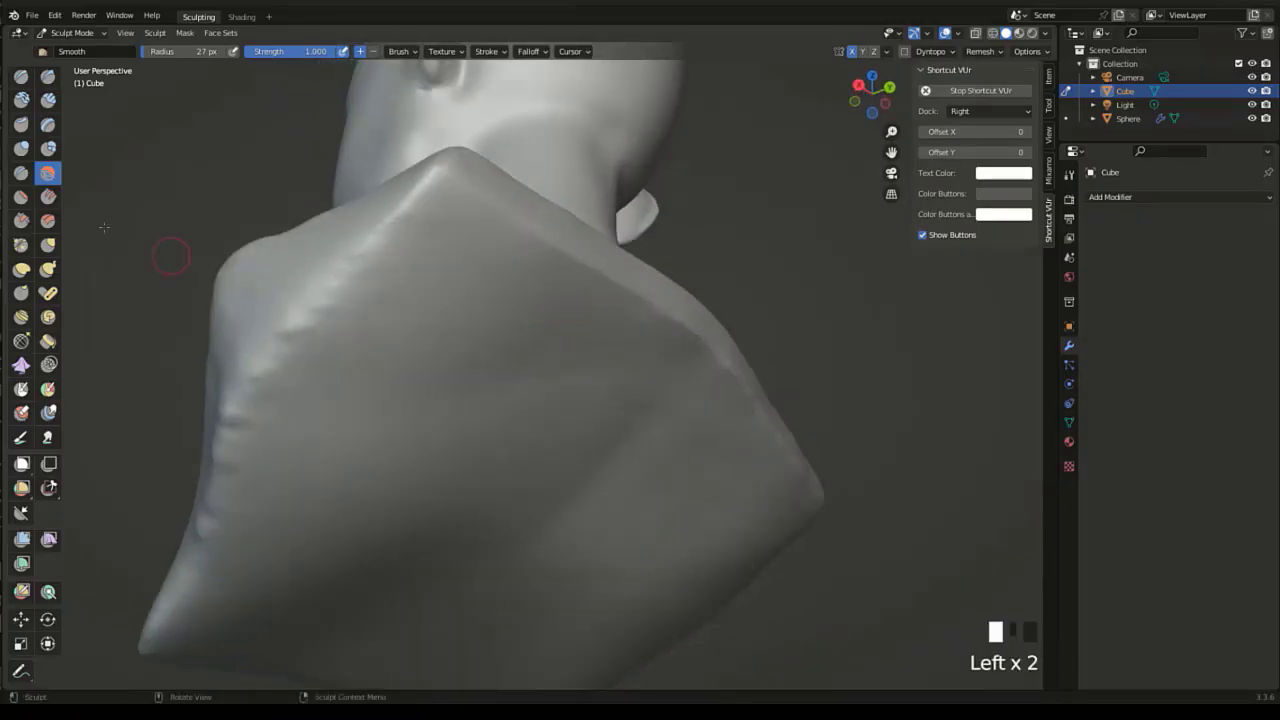
# Flatten the base's rear rim along its full length with the Flatten/Contrast brush at 27 px.
pyautogui.click(22, 197)
pyautogui.moveTo(429, 234); pyautogui.dragTo(431, 277, button='middle')
pyautogui.moveTo(327, 331); pyautogui.dragTo(516, 330)
pyautogui.moveTo(517, 330); pyautogui.dragTo(645, 336)
pyautogui.moveTo(648, 337); pyautogui.dragTo(765, 371)
pyautogui.moveTo(768, 373); pyautogui.dragTo(846, 415)
pyautogui.moveTo(699, 358); pyautogui.dragTo(740, 382, button='middle')
pyautogui.moveTo(708, 392); pyautogui.dragTo(728, 382)
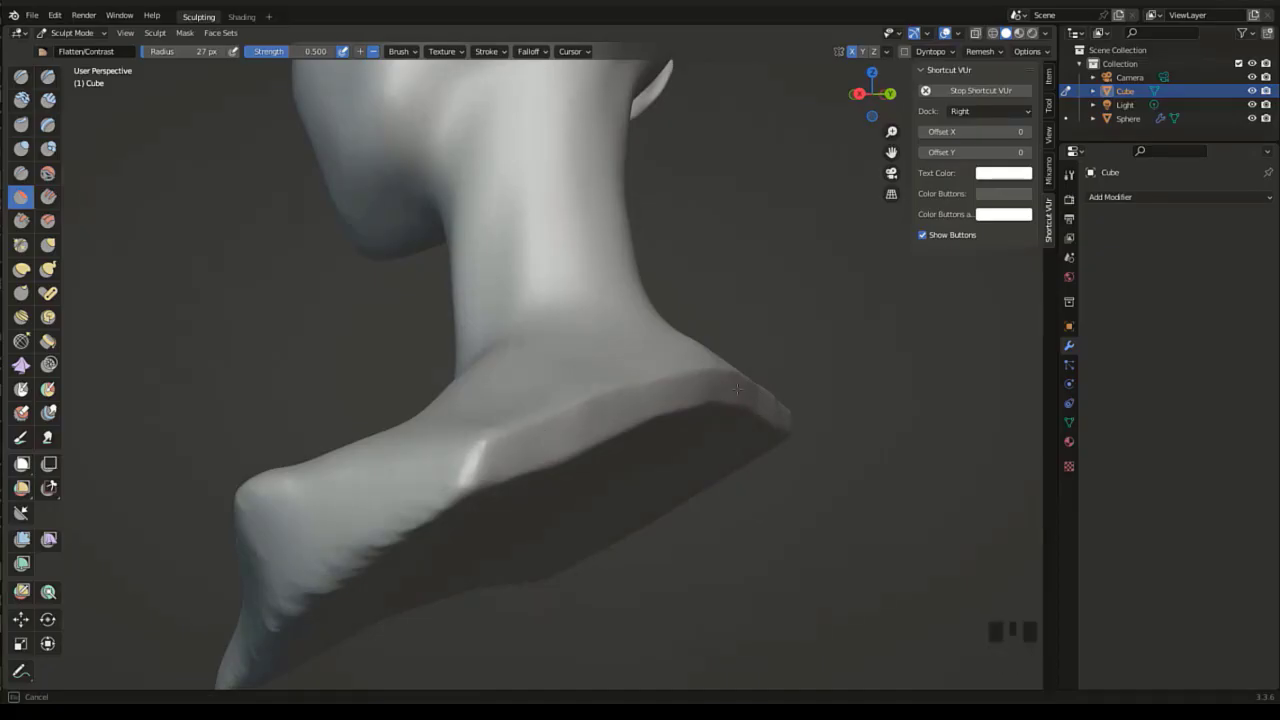
pyautogui.moveTo(548, 437); pyautogui.dragTo(732, 388)
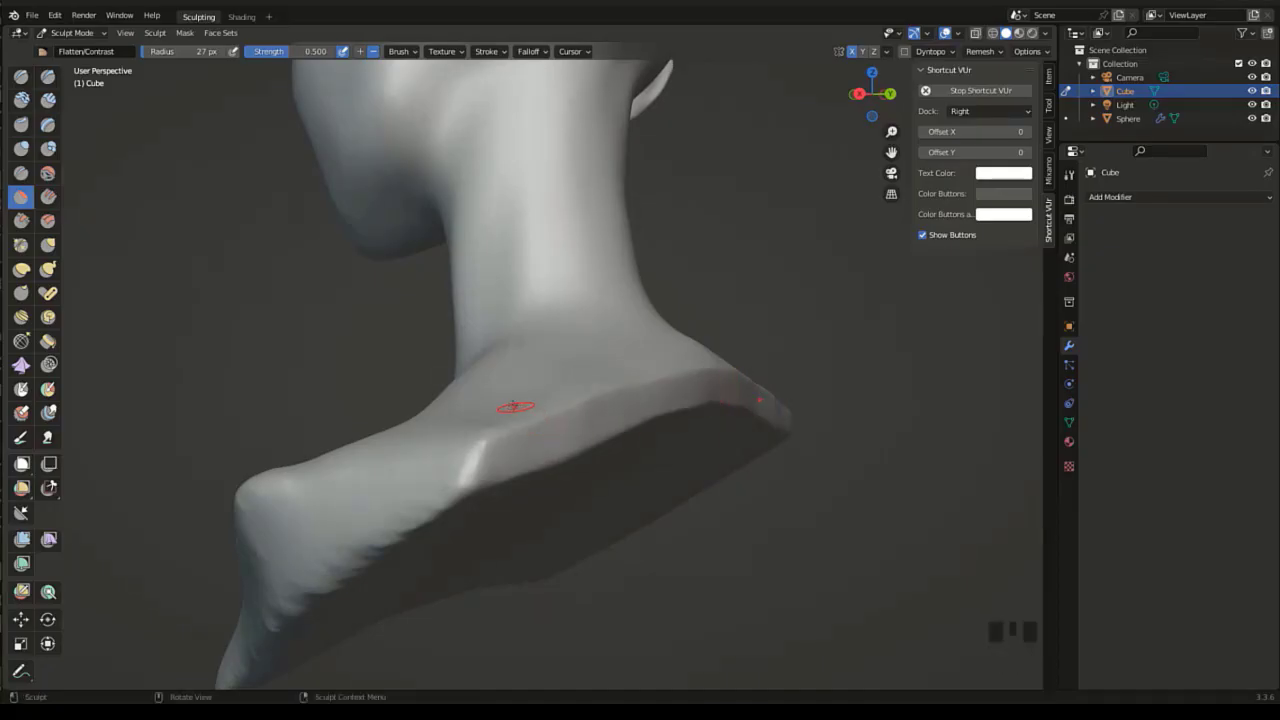
# Set the Fill/Deepen radius to 47 px and flatten the back surface just below the rear rim.
pyautogui.moveTo(509, 403); pyautogui.dragTo(40, 195, button='middle')
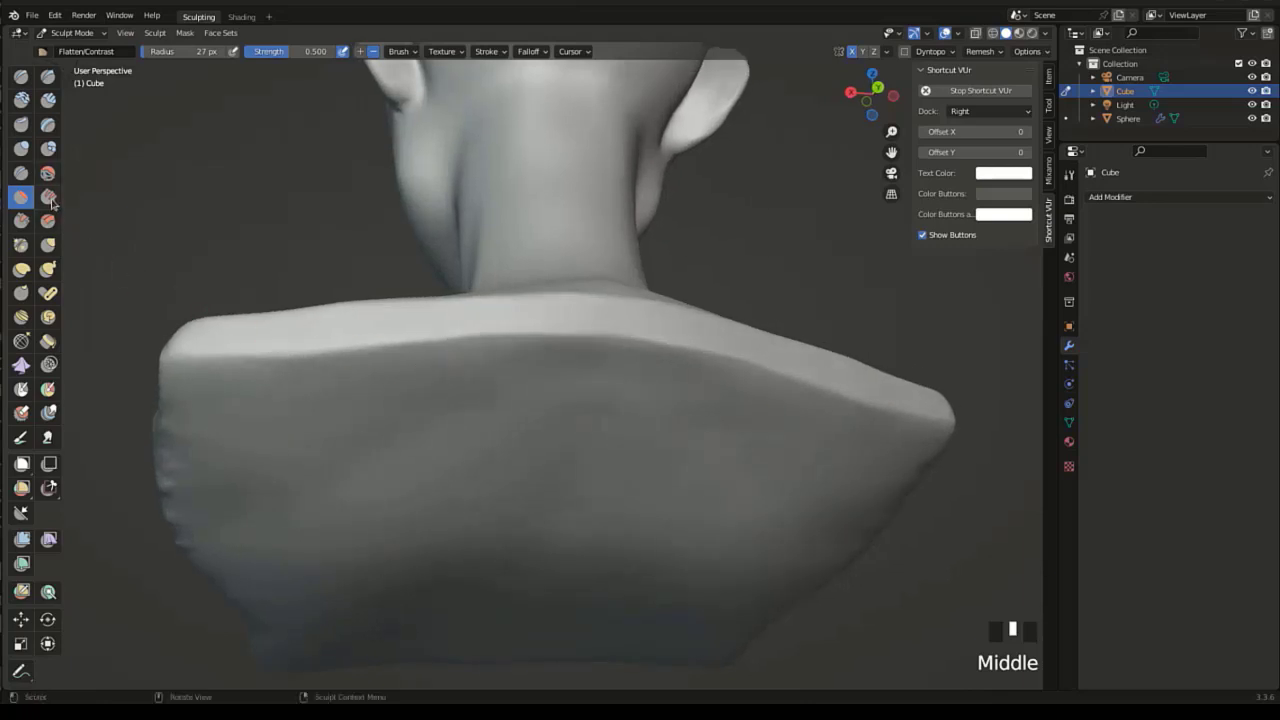
pyautogui.click(51, 201)
pyautogui.moveTo(160, 54); pyautogui.dragTo(166, 56)
pyautogui.moveTo(204, 369); pyautogui.dragTo(238, 372)
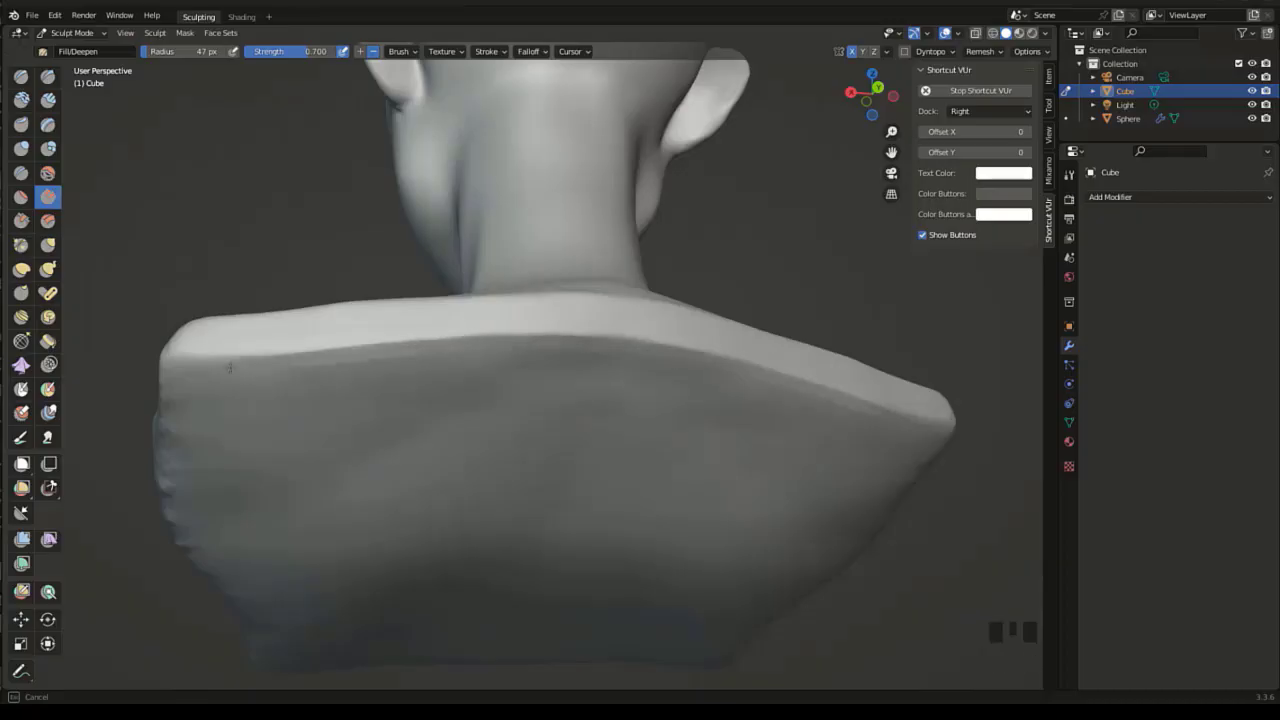
pyautogui.moveTo(754, 383); pyautogui.dragTo(490, 325)
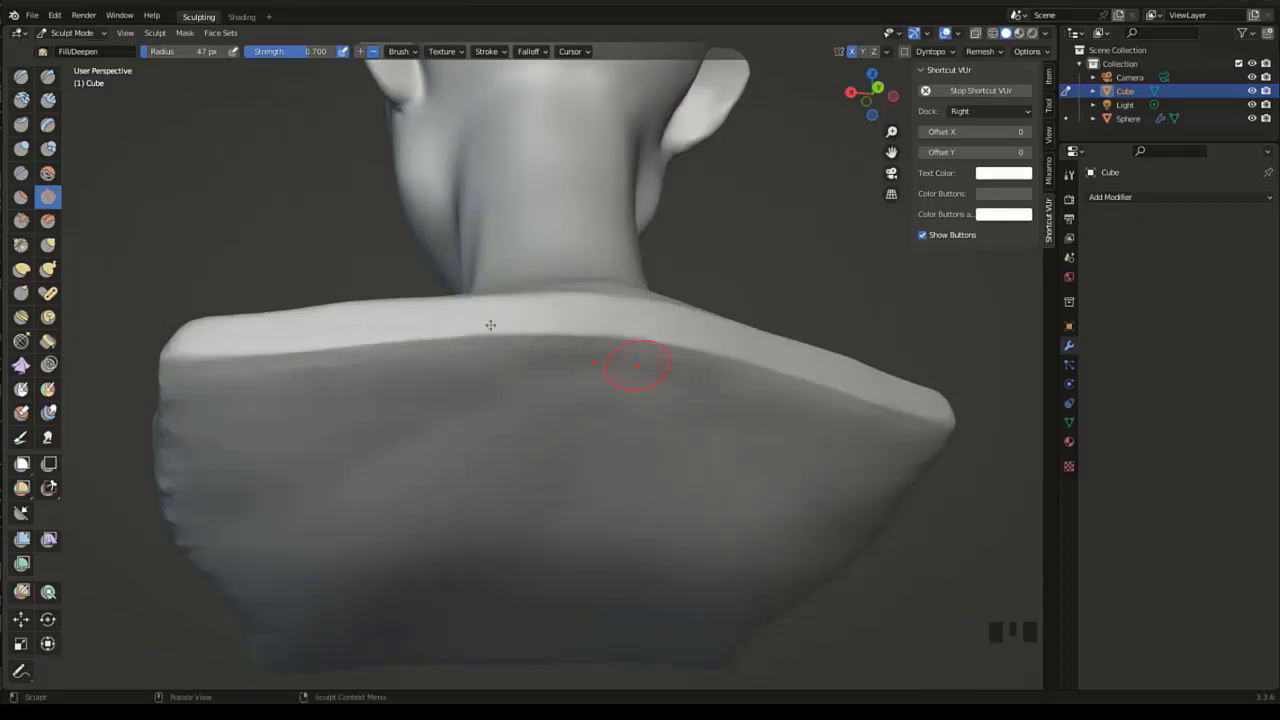
# Deepen the shoulder surface beside the rear rim's upper edge with Fill/Deepen, and undo the last stroke.
pyautogui.moveTo(401, 373); pyautogui.dragTo(400, 430, button='middle')
pyautogui.moveTo(251, 509); pyautogui.dragTo(273, 541)
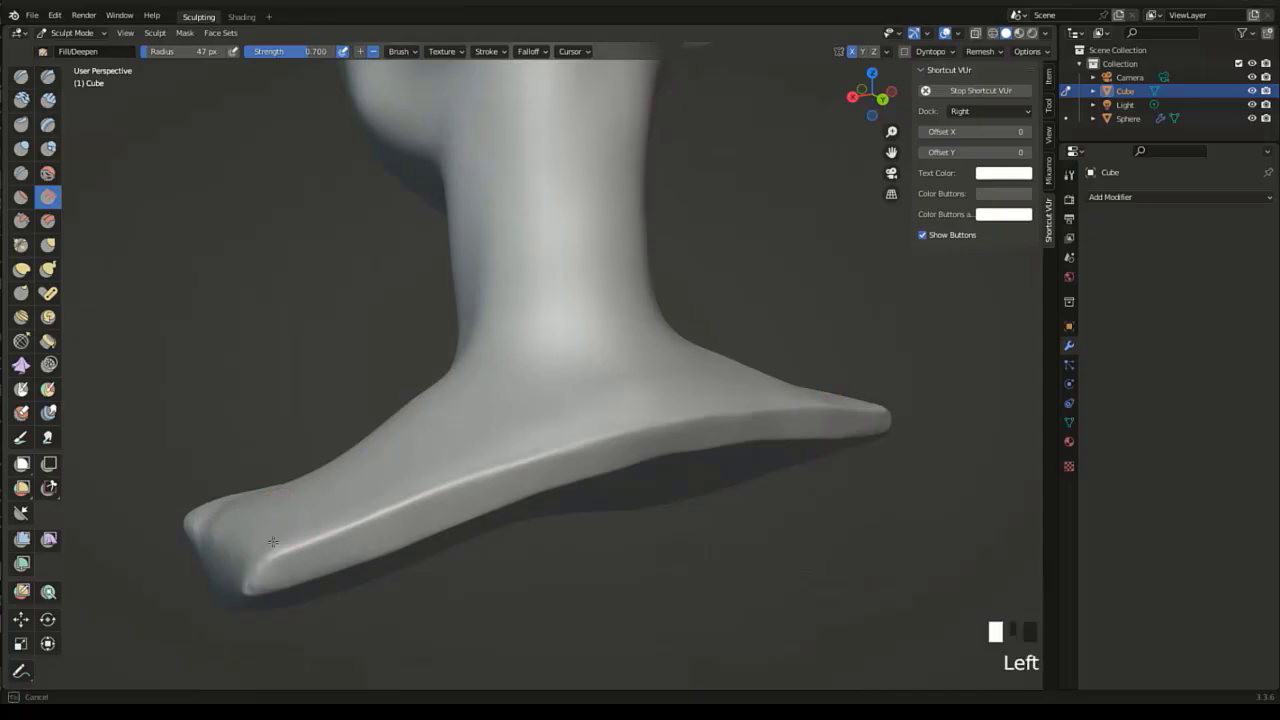
pyautogui.moveTo(623, 430)
pyautogui.mouseDown()
pyautogui.moveTo(580, 442)
pyautogui.moveTo(543, 423)
pyautogui.mouseUp()
pyautogui.moveTo(543, 423)
pyautogui.mouseDown(button='middle')
pyautogui.moveTo(323, 418)
pyautogui.moveTo(298, 390)
pyautogui.moveTo(312, 466)
pyautogui.mouseUp(button='middle')
pyautogui.hotkey('ctrl', 'z')
# Sharpen the rear rim's upper edge by flattening the shoulder surface along it with subtractive Fill/Deepen strokes at 47 px.
pyautogui.moveTo(218, 522); pyautogui.dragTo(253, 512)
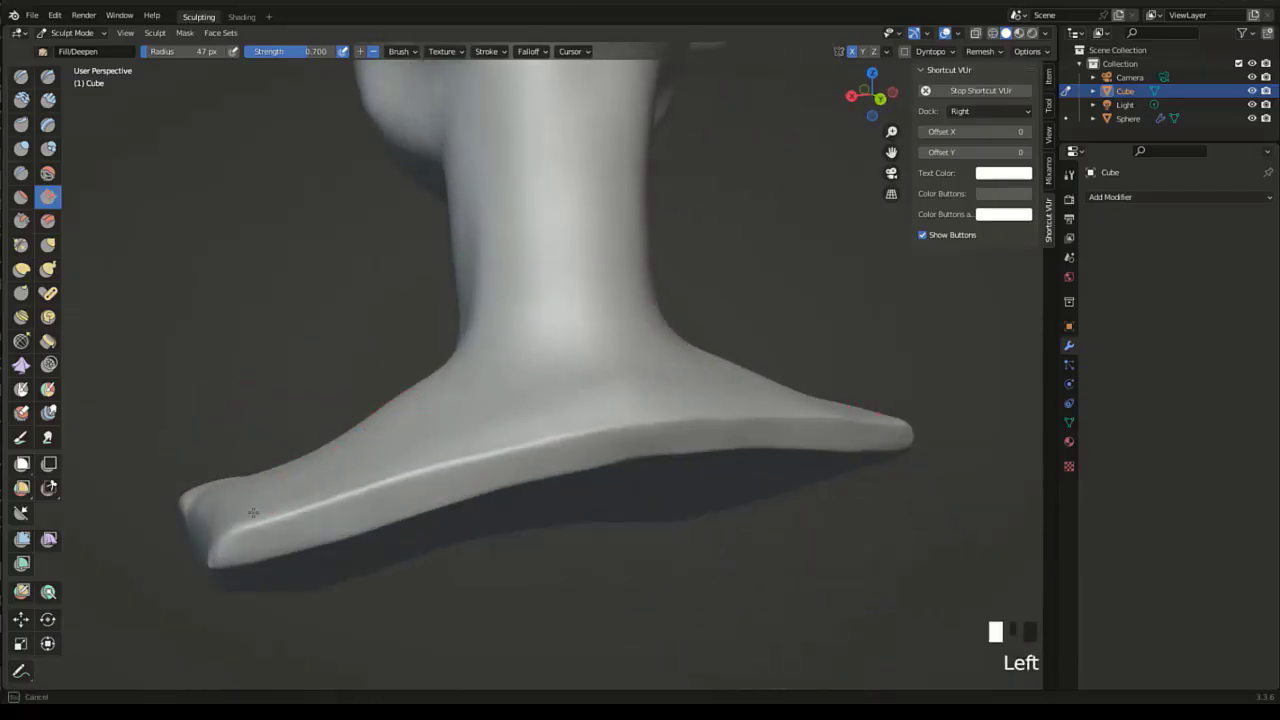
pyautogui.moveTo(375, 477); pyautogui.dragTo(390, 472)
pyautogui.moveTo(300, 495); pyautogui.dragTo(465, 447)
pyautogui.moveTo(410, 463); pyautogui.dragTo(540, 422)
pyautogui.moveTo(500, 434); pyautogui.dragTo(530, 424)
pyautogui.moveTo(728, 403); pyautogui.dragTo(851, 409)
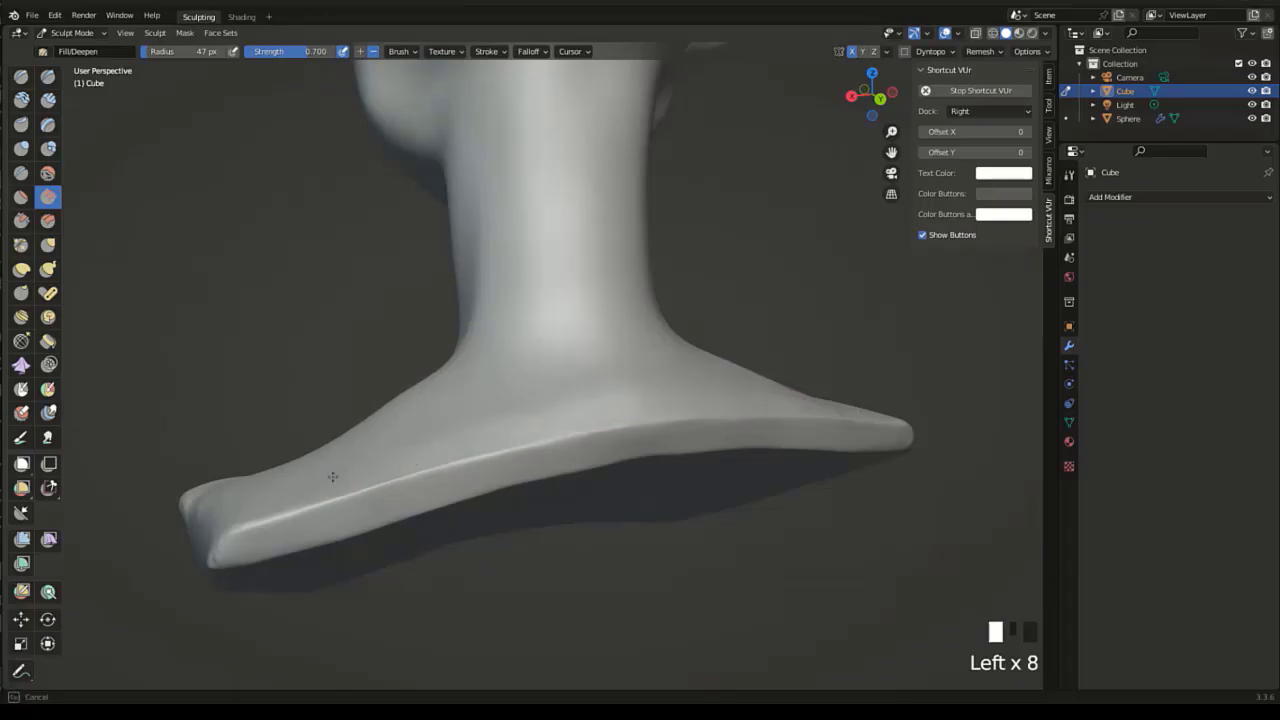
pyautogui.moveTo(565, 383)
pyautogui.mouseDown(button='middle')
pyautogui.moveTo(620, 380)
pyautogui.moveTo(666, 355)
pyautogui.mouseUp(button='middle')
pyautogui.moveTo(666, 355); pyautogui.dragTo(717, 367)
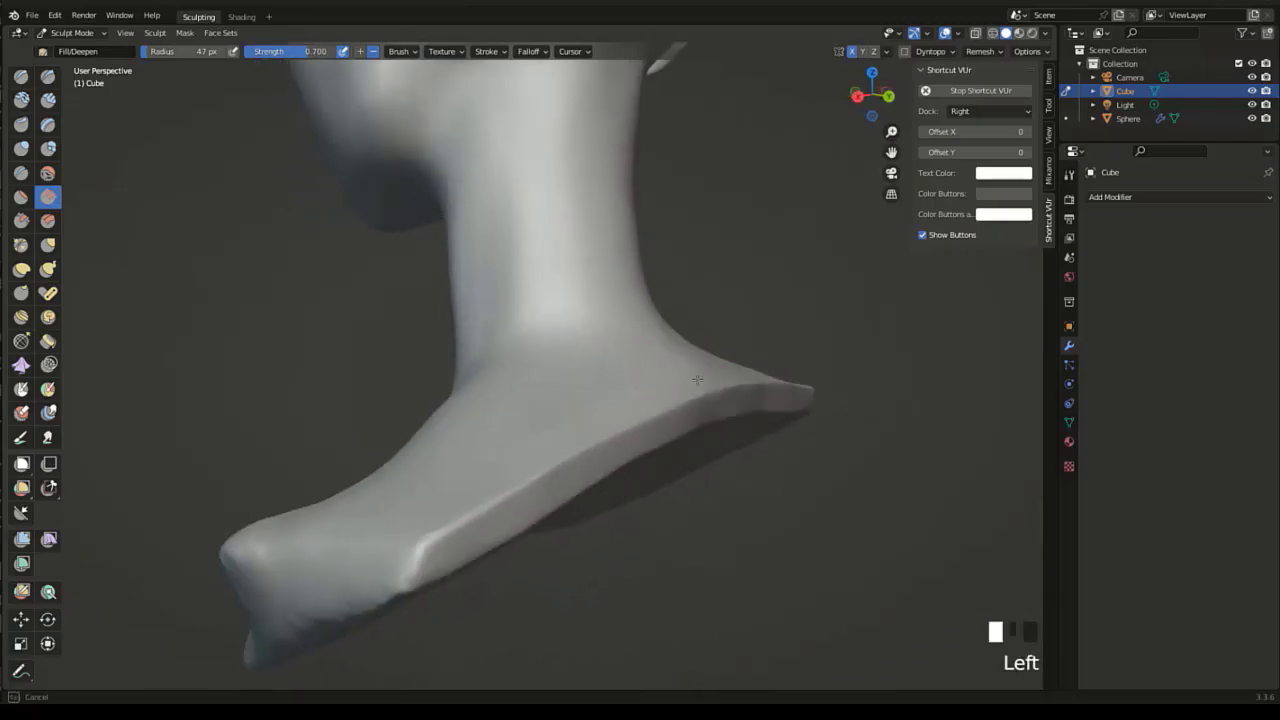
# Flatten the rear half of the base's side face below the shoulder with Fill/Deepen at 47 px.
pyautogui.moveTo(629, 380)
pyautogui.mouseDown(button='middle')
pyautogui.moveTo(580, 431)
pyautogui.moveTo(569, 419)
pyautogui.moveTo(609, 374)
pyautogui.mouseUp(button='middle')
pyautogui.moveTo(591, 437); pyautogui.dragTo(517, 424, button='middle')
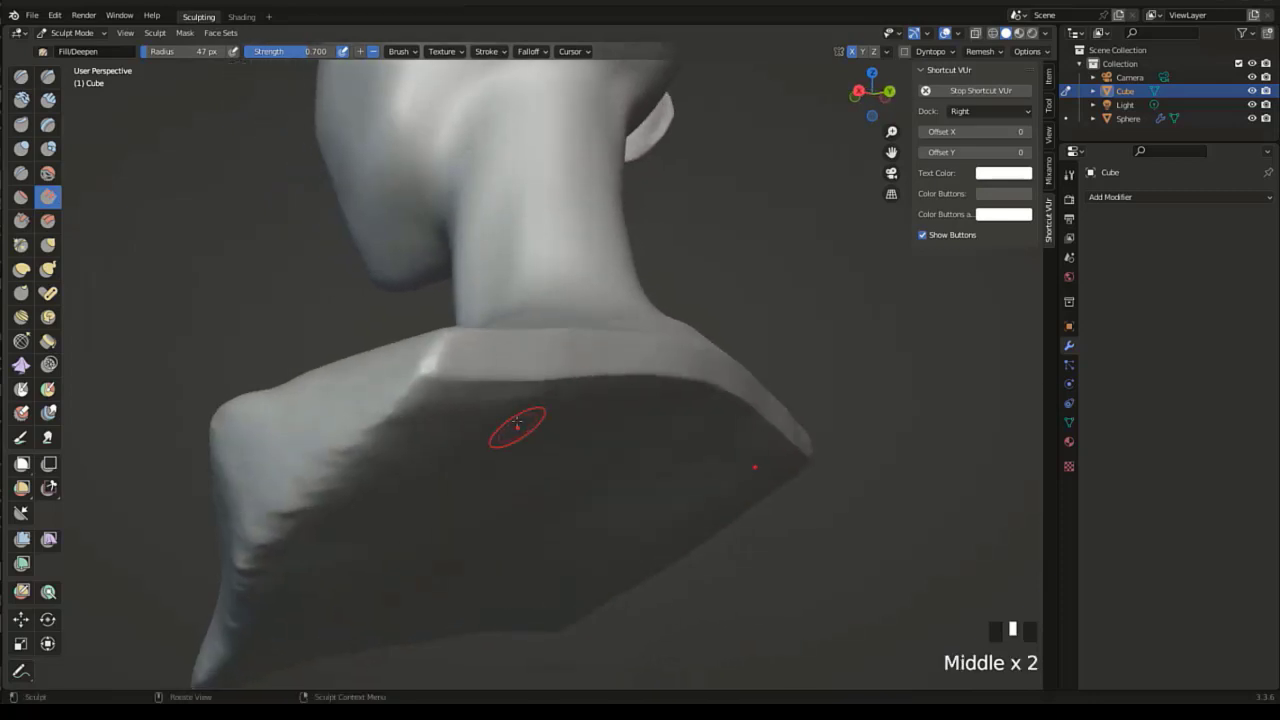
pyautogui.moveTo(437, 434); pyautogui.dragTo(589, 417, button='middle')
pyautogui.click(595, 412)
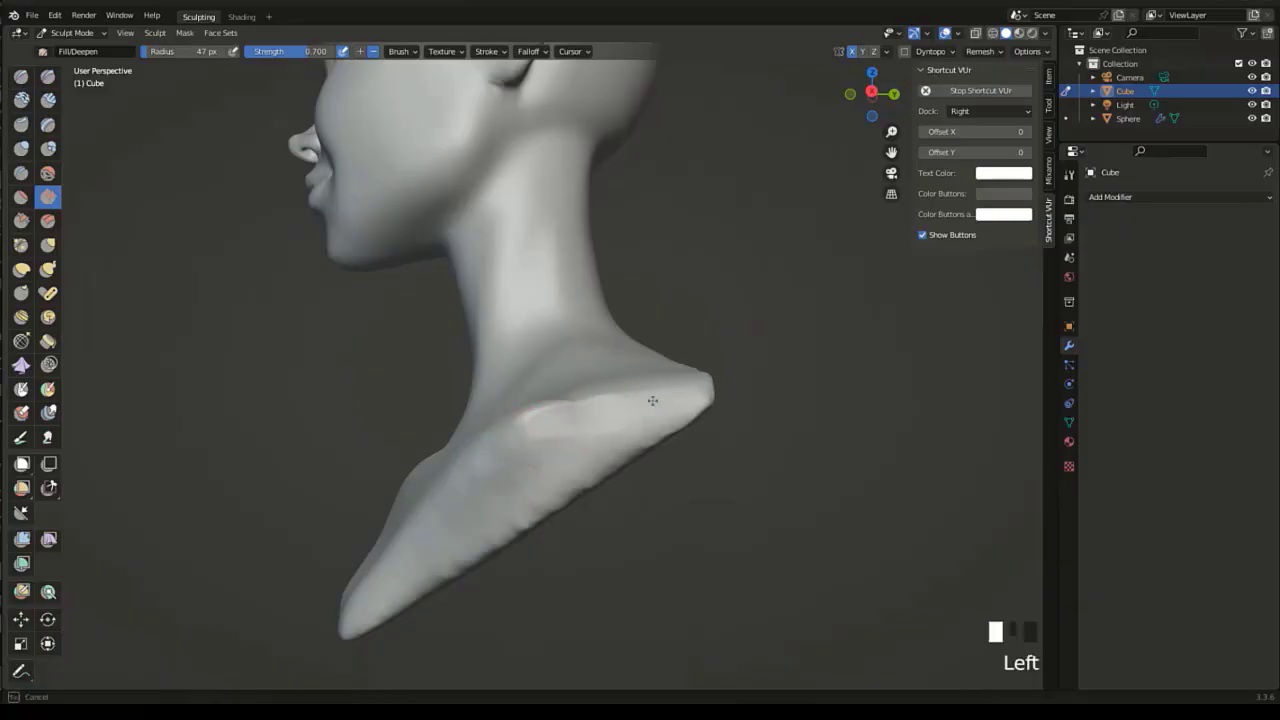
pyautogui.moveTo(649, 428); pyautogui.dragTo(547, 481)
pyautogui.moveTo(572, 430); pyautogui.dragTo(523, 434)
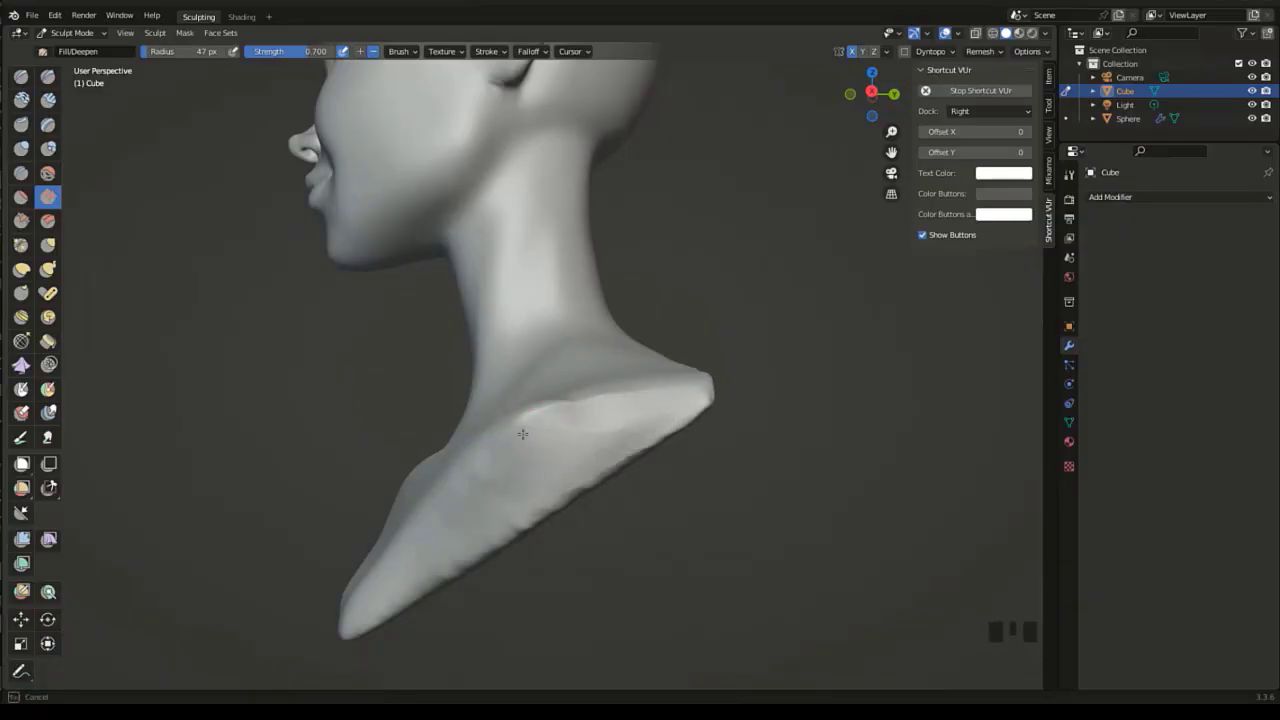
# Set the Fill/Deepen radius to 79 px and flatten the base's side face from the front corner up to the shoulder.
pyautogui.moveTo(465, 521); pyautogui.dragTo(499, 441, button='middle')
pyautogui.click(167, 51)
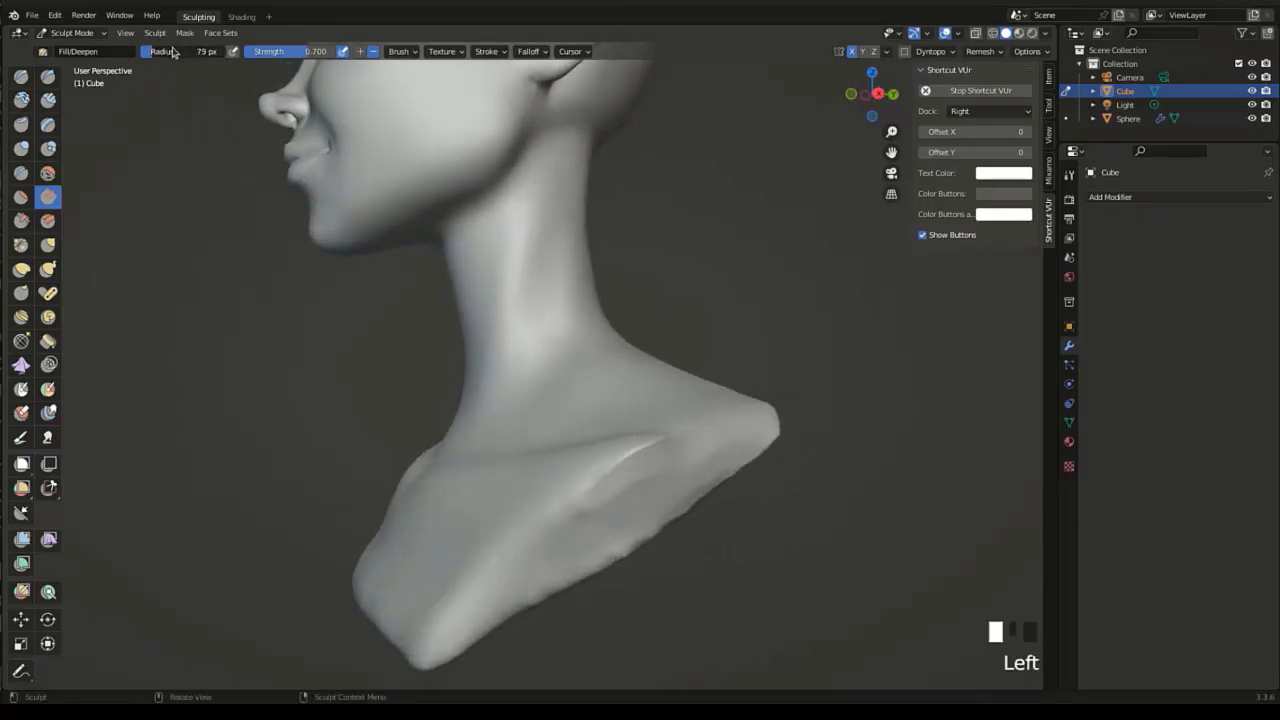
pyautogui.moveTo(591, 486)
pyautogui.mouseDown()
pyautogui.moveTo(633, 487)
pyautogui.moveTo(520, 564)
pyautogui.moveTo(590, 513)
pyautogui.moveTo(480, 612)
pyautogui.mouseUp()
pyautogui.moveTo(478, 616); pyautogui.dragTo(552, 564)
pyautogui.moveTo(540, 572)
pyautogui.mouseDown()
pyautogui.moveTo(442, 640)
pyautogui.moveTo(470, 620)
pyautogui.mouseUp()
pyautogui.moveTo(530, 568)
pyautogui.mouseDown()
pyautogui.moveTo(437, 643)
pyautogui.moveTo(458, 636)
pyautogui.mouseUp()
pyautogui.moveTo(666, 463)
pyautogui.mouseDown()
pyautogui.moveTo(728, 453)
pyautogui.moveTo(700, 476)
pyautogui.mouseUp()
pyautogui.moveTo(690, 480)
pyautogui.mouseDown()
pyautogui.moveTo(523, 574)
pyautogui.moveTo(620, 512)
pyautogui.mouseUp()
pyautogui.moveTo(762, 437)
pyautogui.mouseDown()
pyautogui.moveTo(586, 491)
pyautogui.moveTo(520, 437)
pyautogui.mouseUp()
# Flatten the base's opposite side face from the shoulder down its middle with Fill/Deepen at 79 px.
pyautogui.moveTo(520, 437)
pyautogui.mouseDown(button='middle')
pyautogui.moveTo(663, 457)
pyautogui.moveTo(395, 473)
pyautogui.moveTo(420, 466)
pyautogui.mouseUp(button='middle')
pyautogui.moveTo(260, 455); pyautogui.dragTo(316, 446, button='middle')
pyautogui.moveTo(272, 425); pyautogui.dragTo(300, 470)
pyautogui.moveTo(285, 450); pyautogui.dragTo(310, 491)
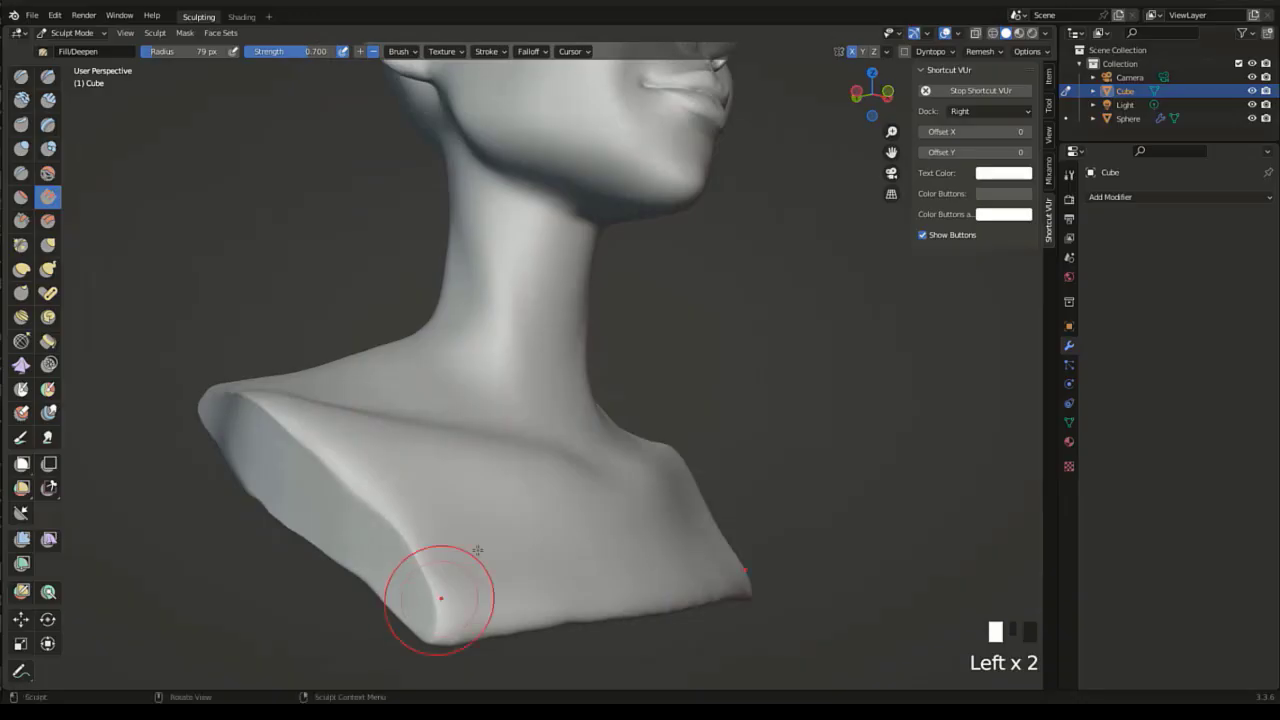
pyautogui.moveTo(443, 586)
pyautogui.mouseDown(button='middle')
pyautogui.moveTo(543, 466)
pyautogui.moveTo(508, 491)
pyautogui.moveTo(577, 486)
pyautogui.moveTo(456, 421)
pyautogui.mouseUp(button='middle')
pyautogui.click(456, 421)
pyautogui.moveTo(443, 410); pyautogui.dragTo(518, 472)
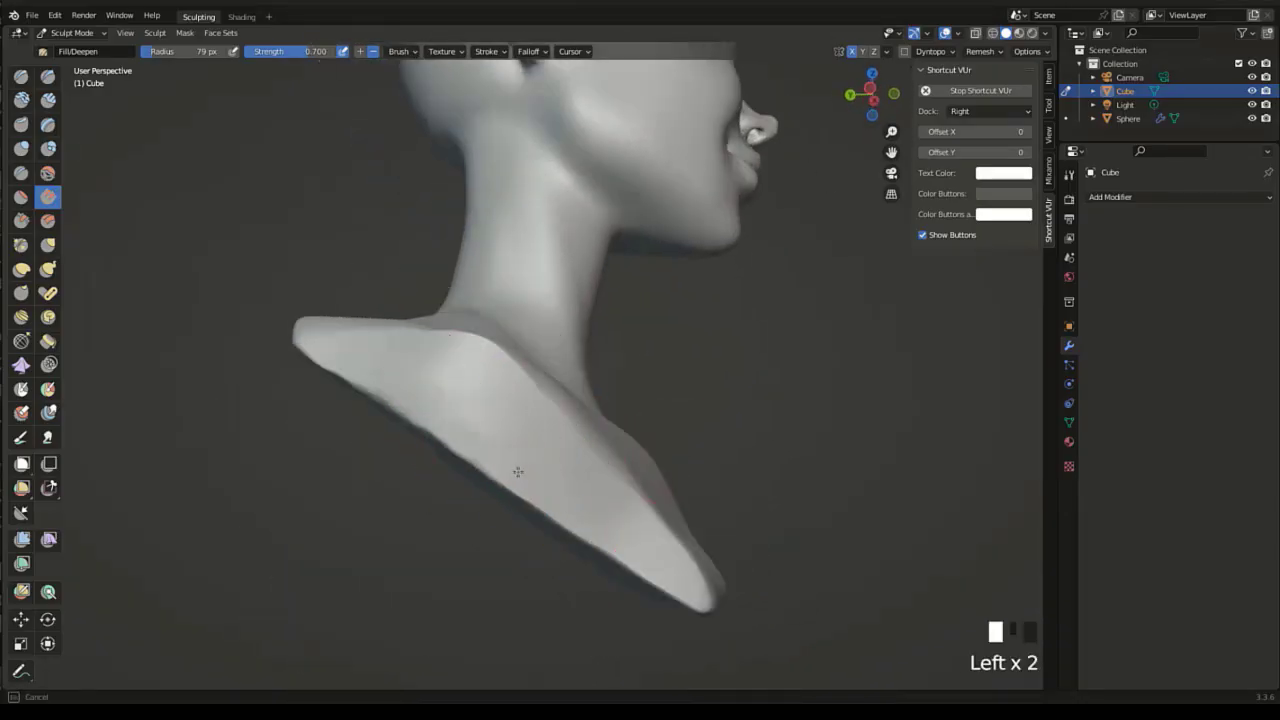
pyautogui.moveTo(453, 407); pyautogui.dragTo(470, 398)
# Even out the opposite side face and its upper part near the shoulder with further Fill/Deepen strokes.
pyautogui.moveTo(405, 440)
pyautogui.mouseDown(button='middle')
pyautogui.moveTo(463, 474)
pyautogui.moveTo(500, 474)
pyautogui.mouseUp(button='middle')
pyautogui.moveTo(258, 444); pyautogui.dragTo(285, 476)
pyautogui.moveTo(272, 456); pyautogui.dragTo(302, 492)
pyautogui.moveTo(290, 474)
pyautogui.mouseDown()
pyautogui.moveTo(320, 509)
pyautogui.moveTo(294, 518)
pyautogui.mouseUp()
pyautogui.moveTo(285, 470)
pyautogui.mouseDown()
pyautogui.moveTo(313, 490)
pyautogui.moveTo(300, 500)
pyautogui.mouseUp()
pyautogui.moveTo(300, 500); pyautogui.dragTo(306, 509)
pyautogui.moveTo(306, 509); pyautogui.dragTo(543, 491, button='middle')
pyautogui.moveTo(543, 480); pyautogui.dragTo(538, 440)
pyautogui.moveTo(538, 440); pyautogui.dragTo(522, 410)
pyautogui.moveTo(522, 410); pyautogui.dragTo(513, 404)
# Refine the shoulder end of the side face and the chest edge beside it with short Fill/Deepen strokes.
pyautogui.moveTo(543, 457); pyautogui.dragTo(337, 366, button='middle')
pyautogui.moveTo(337, 366); pyautogui.dragTo(345, 372)
pyautogui.moveTo(345, 372); pyautogui.dragTo(350, 378)
pyautogui.moveTo(350, 378); pyautogui.dragTo(356, 376)
pyautogui.moveTo(356, 376); pyautogui.dragTo(358, 380)
pyautogui.moveTo(358, 380); pyautogui.dragTo(357, 378)
pyautogui.moveTo(357, 378); pyautogui.dragTo(371, 423, button='middle')
pyautogui.moveTo(371, 423)
pyautogui.mouseDown()
pyautogui.moveTo(257, 451)
pyautogui.moveTo(350, 560)
pyautogui.mouseUp()
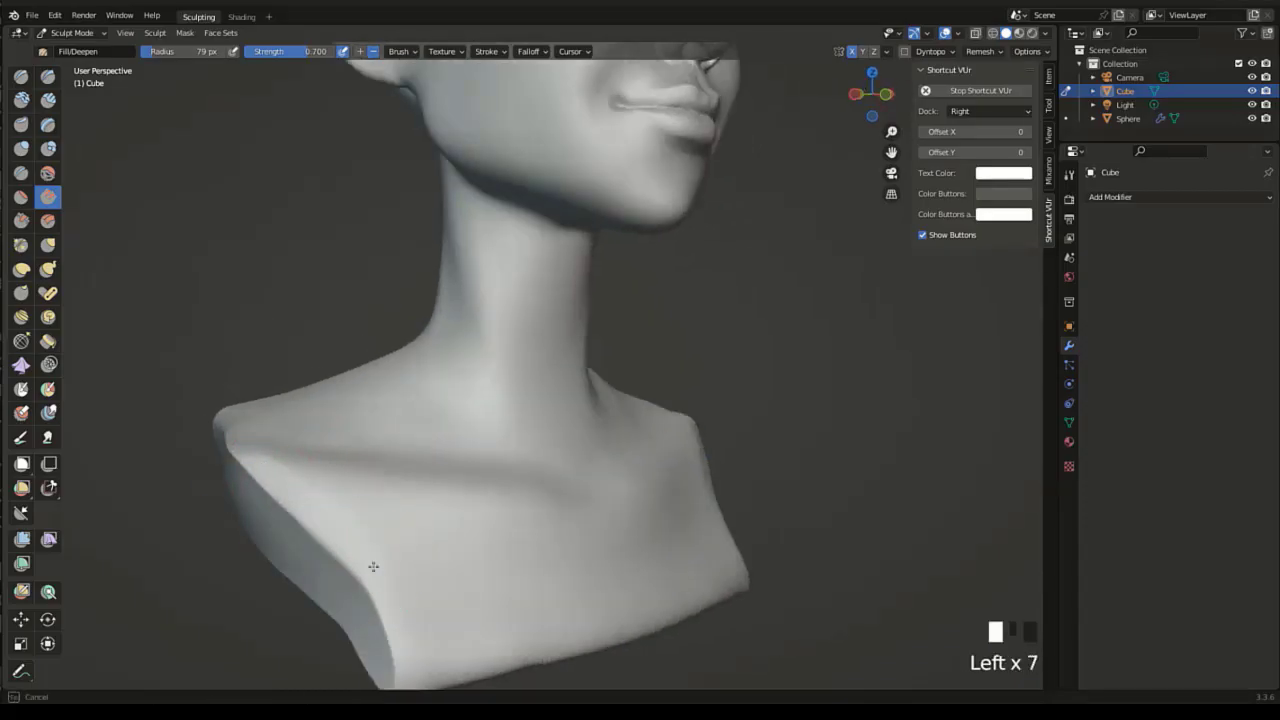
# Flatten the shoulder surface along the side face's upper edge with Fill/Deepen at 79 px.
pyautogui.moveTo(350, 560)
pyautogui.mouseDown(button='middle')
pyautogui.moveTo(339, 505)
pyautogui.moveTo(316, 530)
pyautogui.mouseUp(button='middle')
pyautogui.moveTo(316, 530); pyautogui.dragTo(297, 491)
pyautogui.moveTo(297, 491); pyautogui.dragTo(329, 534, button='middle')
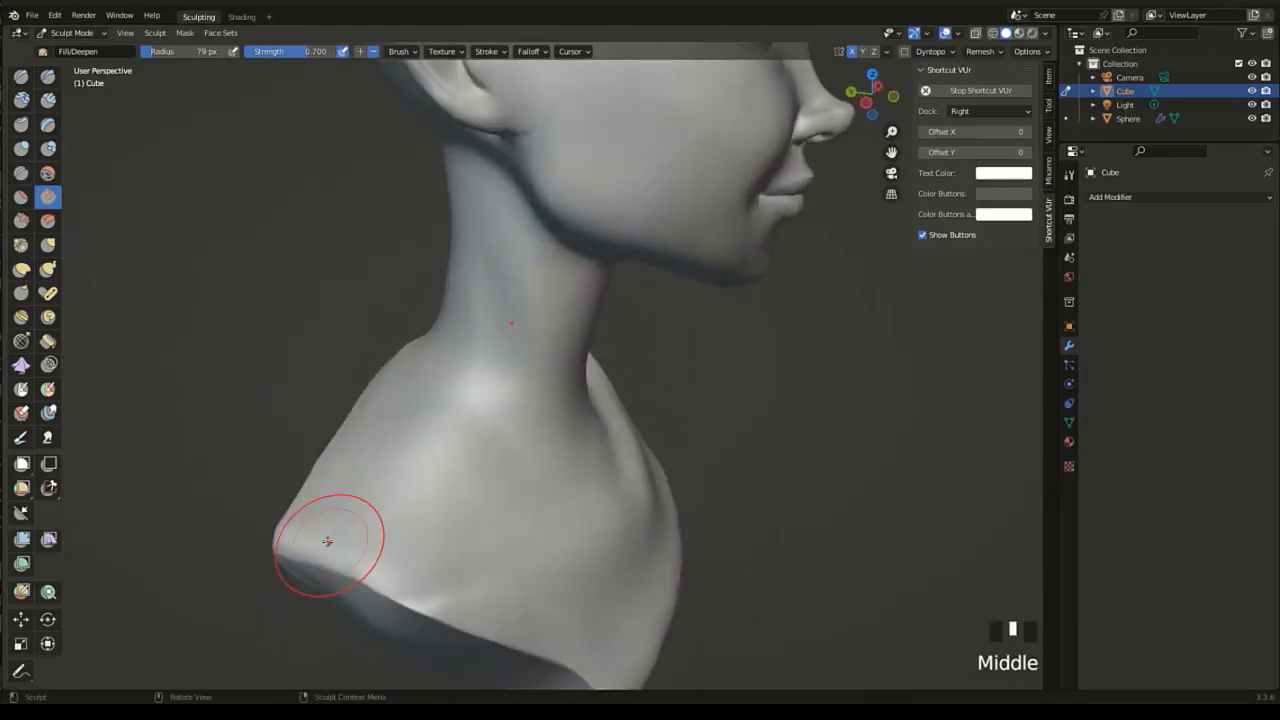
pyautogui.moveTo(329, 534); pyautogui.dragTo(370, 553)
pyautogui.moveTo(360, 491); pyautogui.dragTo(407, 392, button='middle')
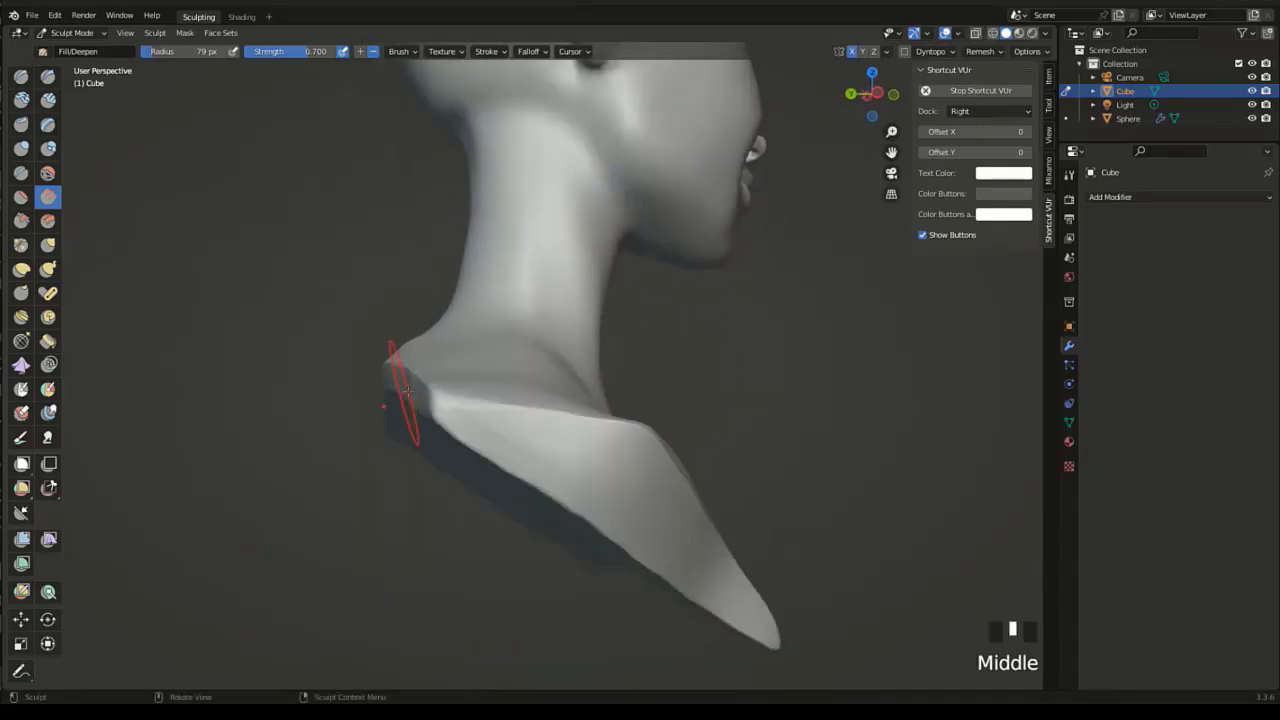
# Adjust the base's shoulder corner with the Grab brush, resizing its radius to 28 px.
pyautogui.click(48, 244)
pyautogui.moveTo(360, 470); pyautogui.dragTo(380, 543, button='middle')
pyautogui.moveTo(329, 500)
pyautogui.keyDown('ctrl'); pyautogui.mouseDown(button='middle')
pyautogui.moveTo(229, 443)
pyautogui.moveTo(173, 487)
pyautogui.mouseUp(button='middle'); pyautogui.keyUp('ctrl')
pyautogui.moveTo(173, 487)
pyautogui.mouseDown()
pyautogui.moveTo(186, 486)
pyautogui.moveTo(168, 488)
pyautogui.moveTo(182, 452)
pyautogui.moveTo(166, 466)
pyautogui.moveTo(171, 506)
pyautogui.moveTo(184, 496)
pyautogui.moveTo(163, 480)
pyautogui.mouseUp()
pyautogui.press('f')
pyautogui.click(155, 106)
pyautogui.moveTo(165, 492); pyautogui.dragTo(172, 492)
pyautogui.moveTo(247, 442); pyautogui.dragTo(270, 403, button='middle')
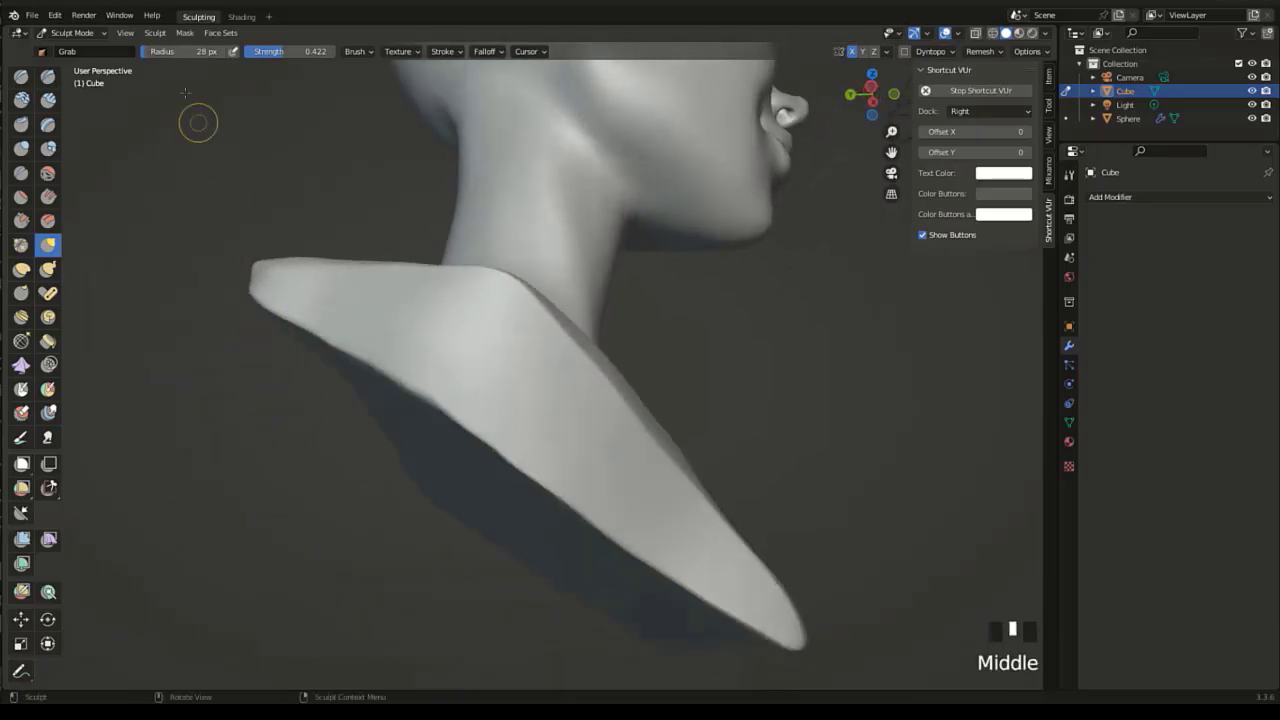
# Pull the tip of the base's rear shoulder corner into a crisper point, setting the Grab radius to 32 px.
pyautogui.moveTo(162, 51); pyautogui.dragTo(171, 51)
pyautogui.moveTo(294, 306); pyautogui.dragTo(514, 306, button='middle')
pyautogui.moveTo(481, 191)
pyautogui.keyDown('ctrl'); pyautogui.mouseDown(button='middle')
pyautogui.moveTo(488, 260)
pyautogui.moveTo(505, 170)
pyautogui.moveTo(460, 314)
pyautogui.moveTo(468, 215)
pyautogui.mouseUp(button='middle'); pyautogui.keyUp('ctrl')
pyautogui.press('Return')
pyautogui.press('Return')
pyautogui.press('Return')
pyautogui.press('Return')
pyautogui.press('Return')
pyautogui.press('Return')
pyautogui.press('Return')
pyautogui.moveTo(466, 190); pyautogui.dragTo(467, 170)
pyautogui.moveTo(189, 52); pyautogui.dragTo(181, 52)
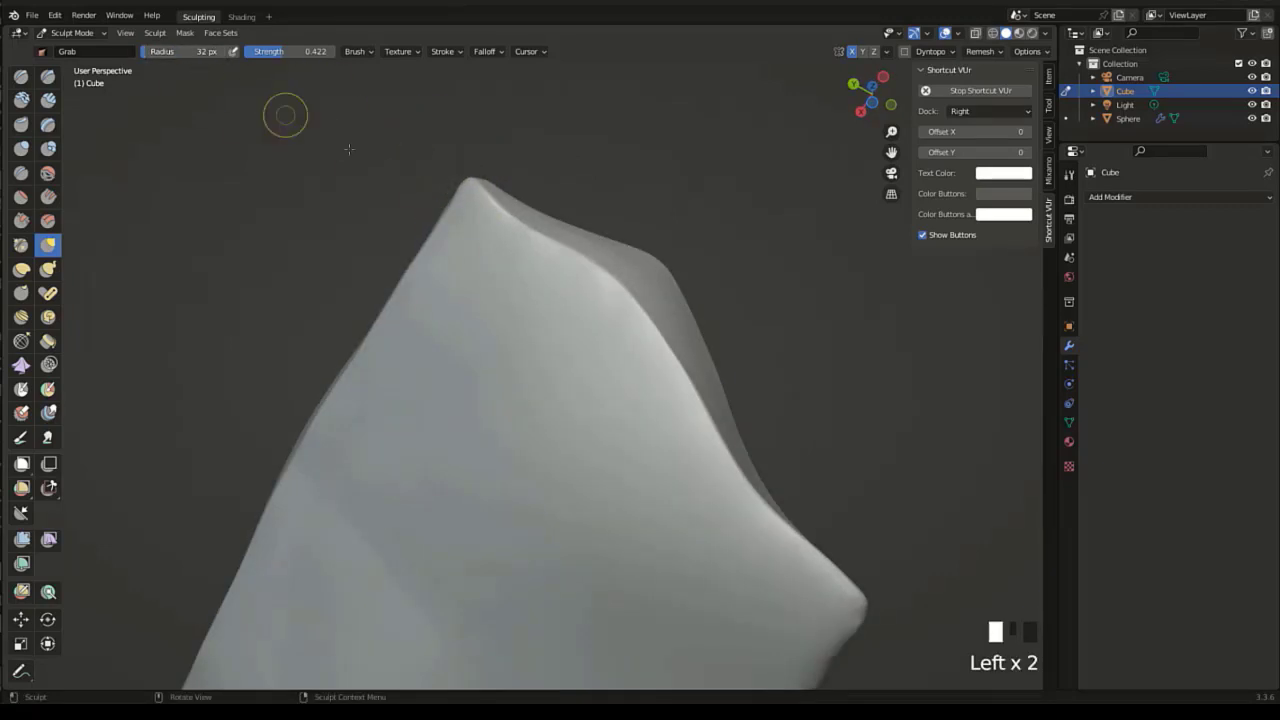
pyautogui.moveTo(492, 192); pyautogui.dragTo(486, 183)
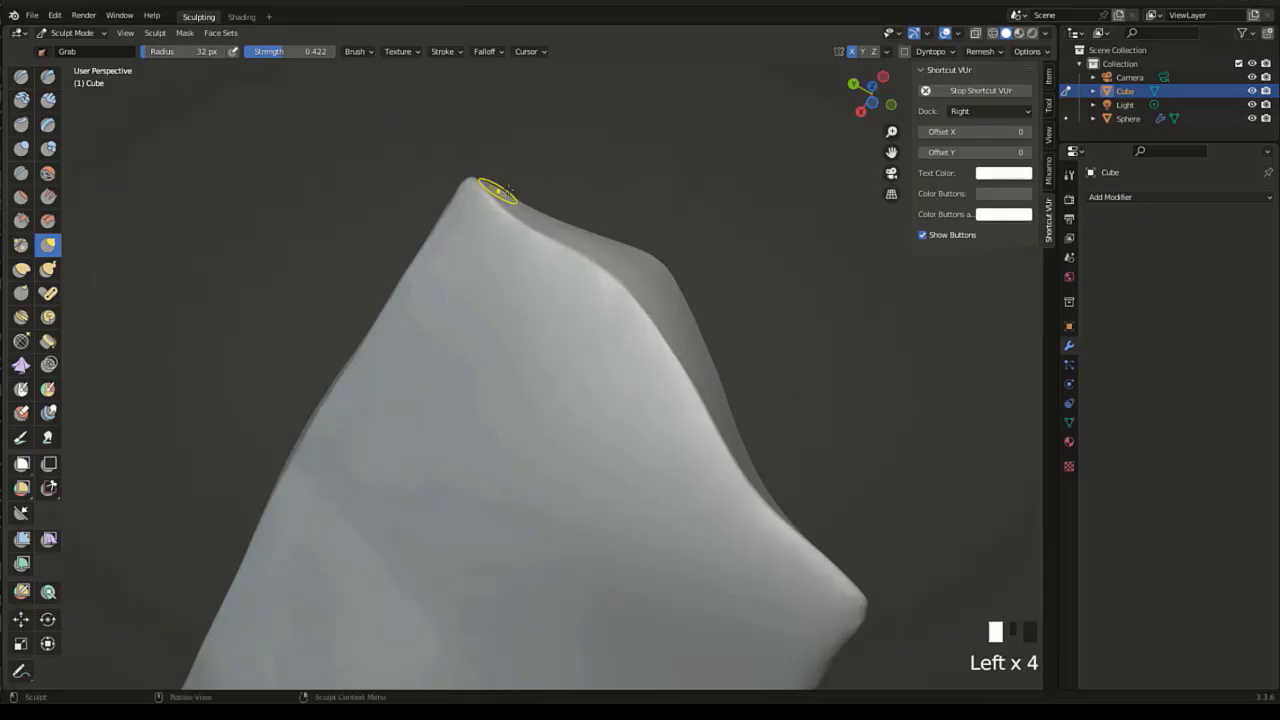
# Flatten the base's rear rim beside the shoulder corner with Fill/Deepen, raising the brush radius to 60 px.
pyautogui.moveTo(508, 190)
pyautogui.mouseDown(button='middle')
pyautogui.moveTo(540, 212)
pyautogui.moveTo(737, 229)
pyautogui.moveTo(749, 309)
pyautogui.moveTo(325, 313)
pyautogui.mouseUp(button='middle')
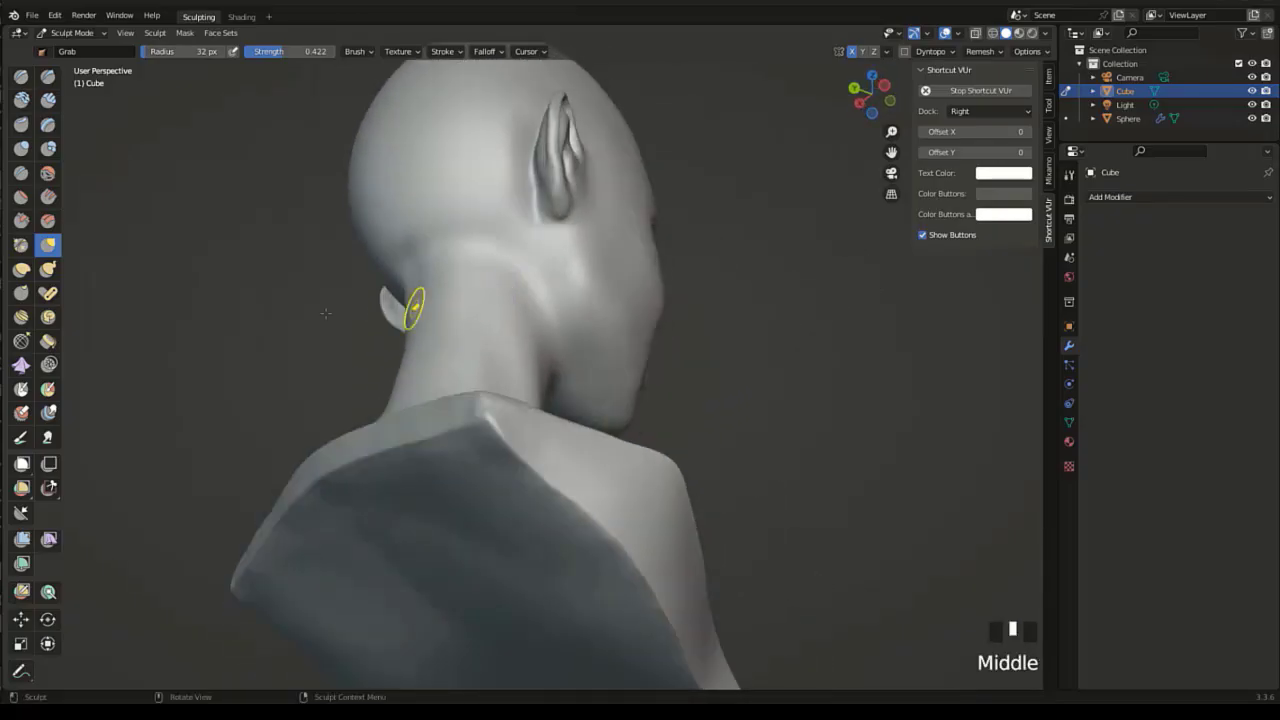
pyautogui.click(47, 197)
pyautogui.moveTo(434, 400); pyautogui.dragTo(548, 402, button='middle')
pyautogui.keyDown('ctrl'); pyautogui.moveTo(548, 402); pyautogui.dragTo(551, 378, button='middle'); pyautogui.keyUp('ctrl')
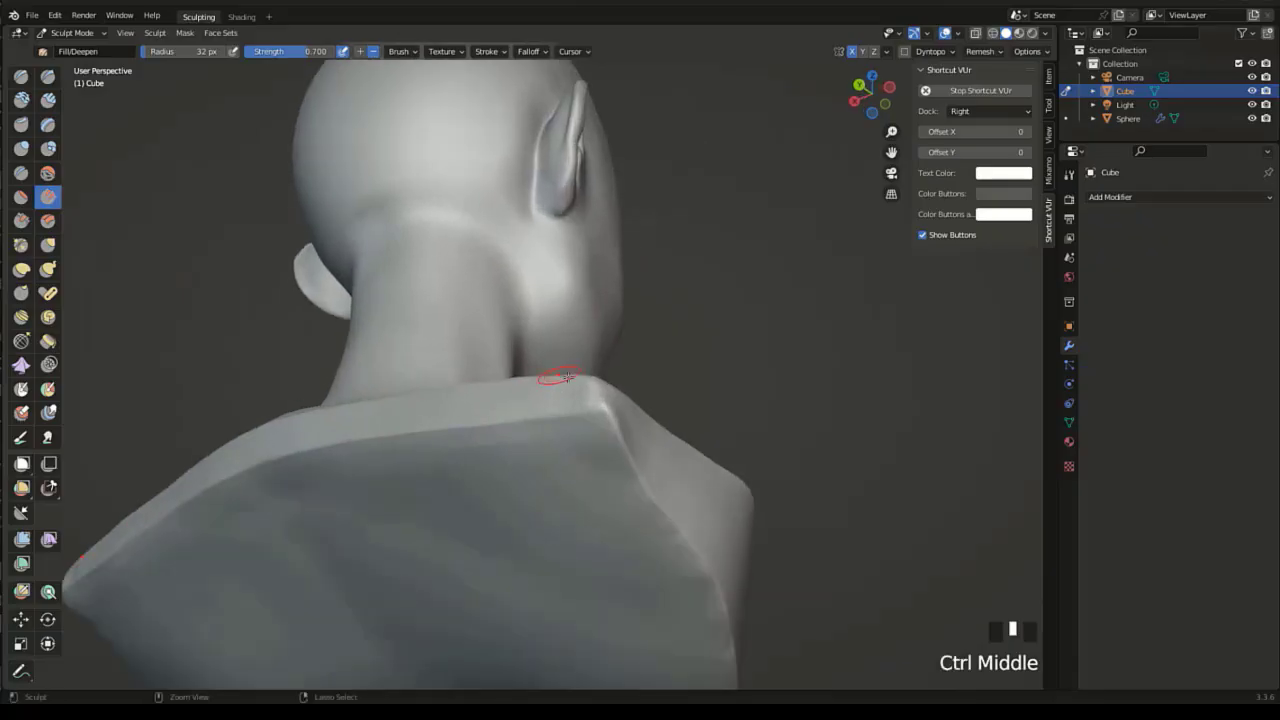
pyautogui.moveTo(580, 388); pyautogui.dragTo(586, 390)
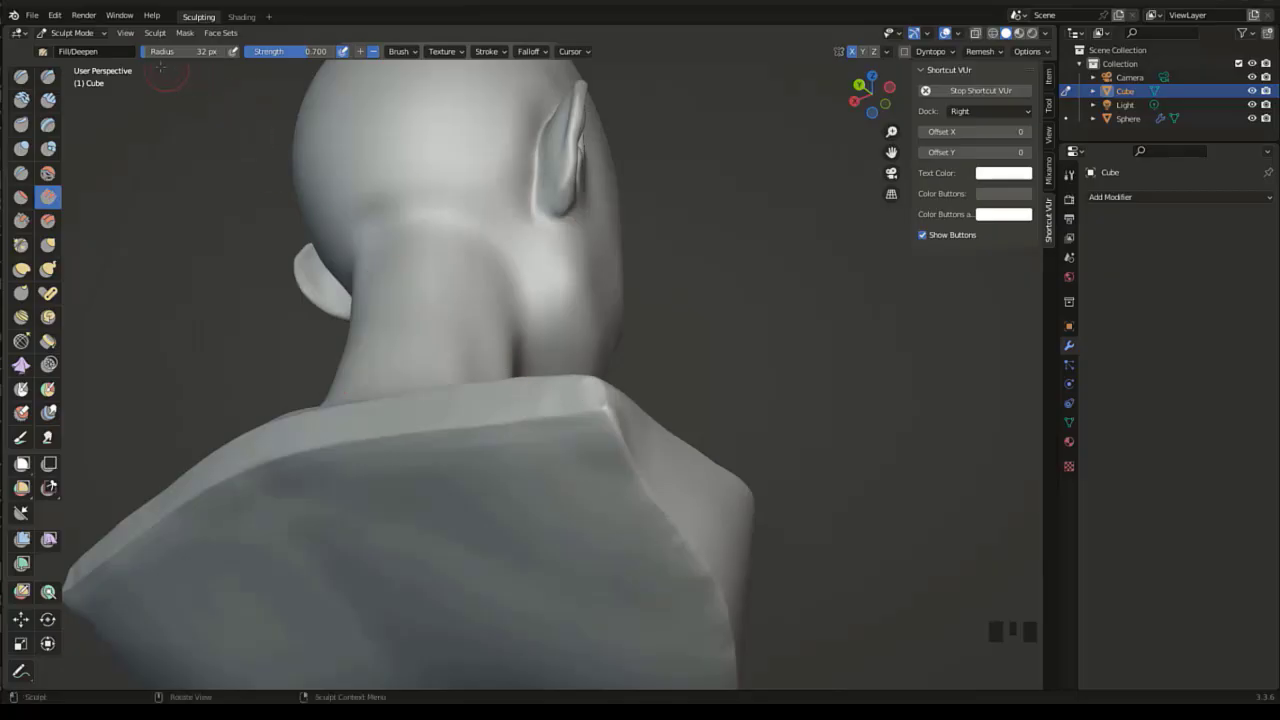
pyautogui.moveTo(175, 51); pyautogui.dragTo(205, 51)
pyautogui.moveTo(551, 402); pyautogui.dragTo(519, 398)
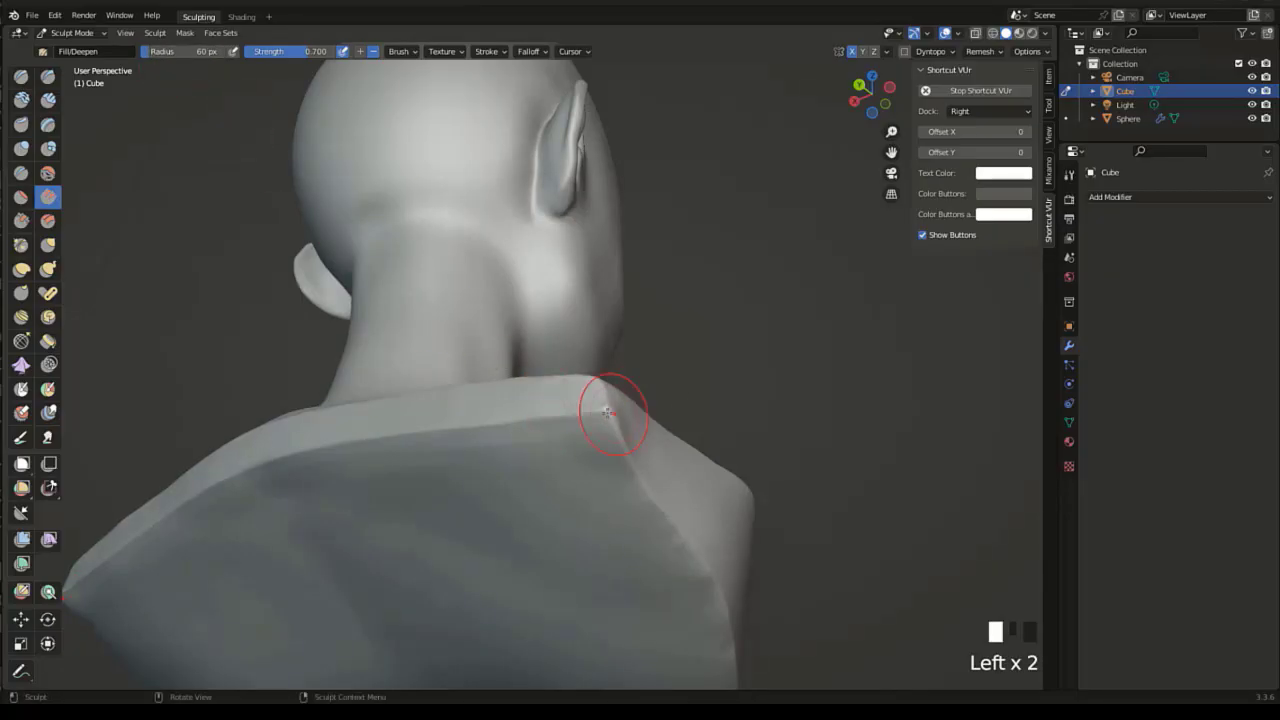
# Refine the shoulder surface and side face around the rear corner with short 60 px Fill/Deepen strokes.
pyautogui.moveTo(614, 414); pyautogui.dragTo(491, 457, button='middle')
pyautogui.moveTo(491, 457); pyautogui.dragTo(449, 471)
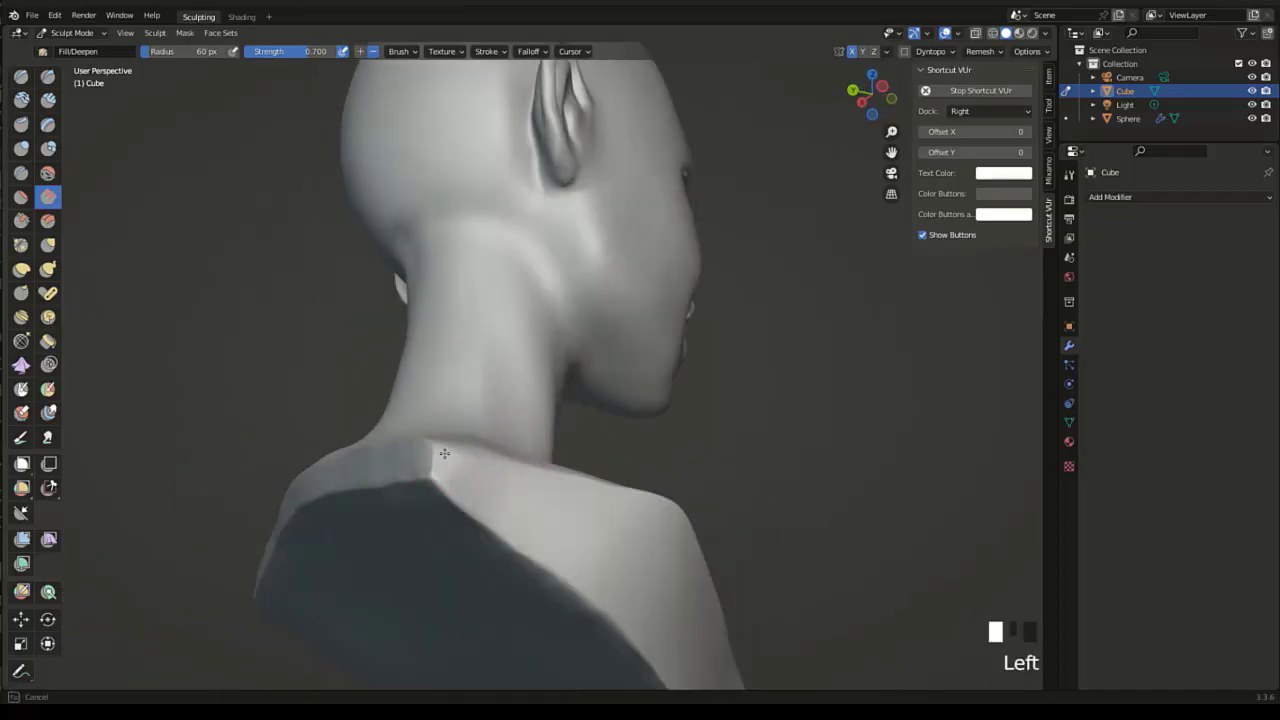
pyautogui.moveTo(497, 513)
pyautogui.mouseDown(button='middle')
pyautogui.moveTo(400, 509)
pyautogui.moveTo(363, 537)
pyautogui.mouseUp(button='middle')
pyautogui.moveTo(363, 537); pyautogui.dragTo(351, 545)
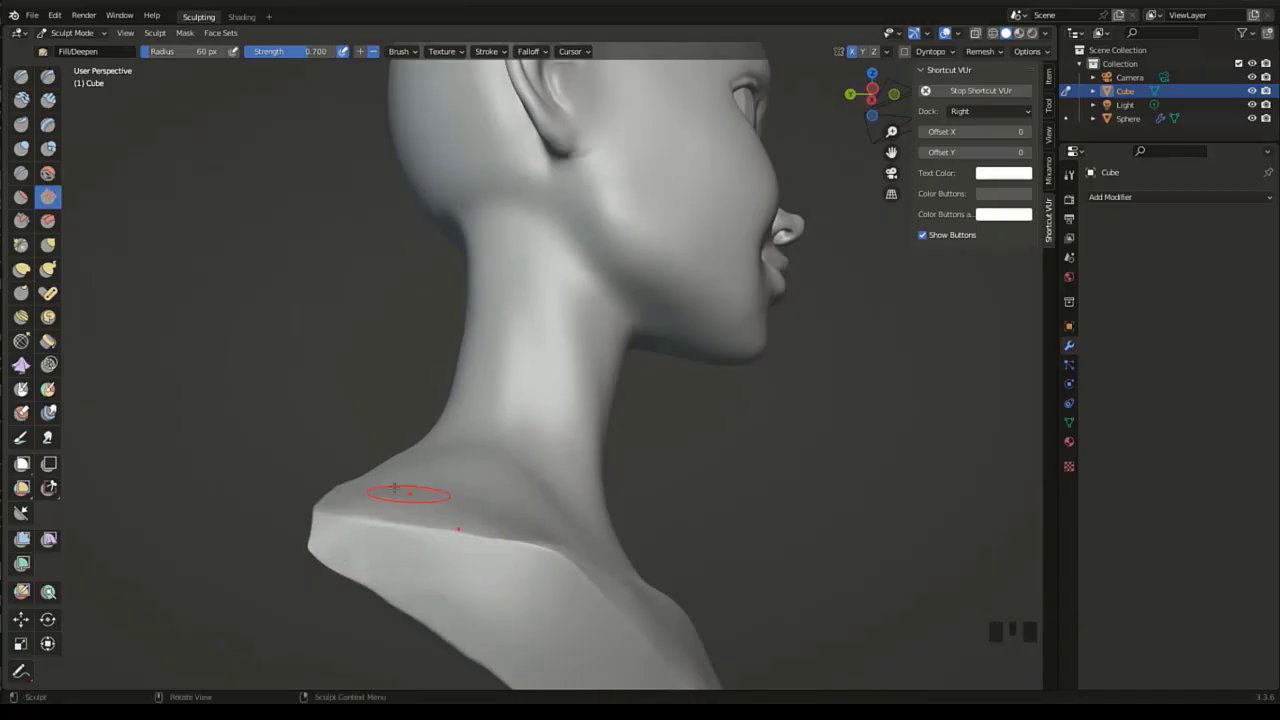
pyautogui.moveTo(395, 488); pyautogui.dragTo(357, 537, button='middle')
pyautogui.moveTo(357, 540); pyautogui.dragTo(365, 575)
pyautogui.moveTo(413, 588); pyautogui.dragTo(334, 543, button='middle')
# Nudge the tip of the base's shoulder corner into shape with the Grab brush at 60 px.
pyautogui.click(47, 244)
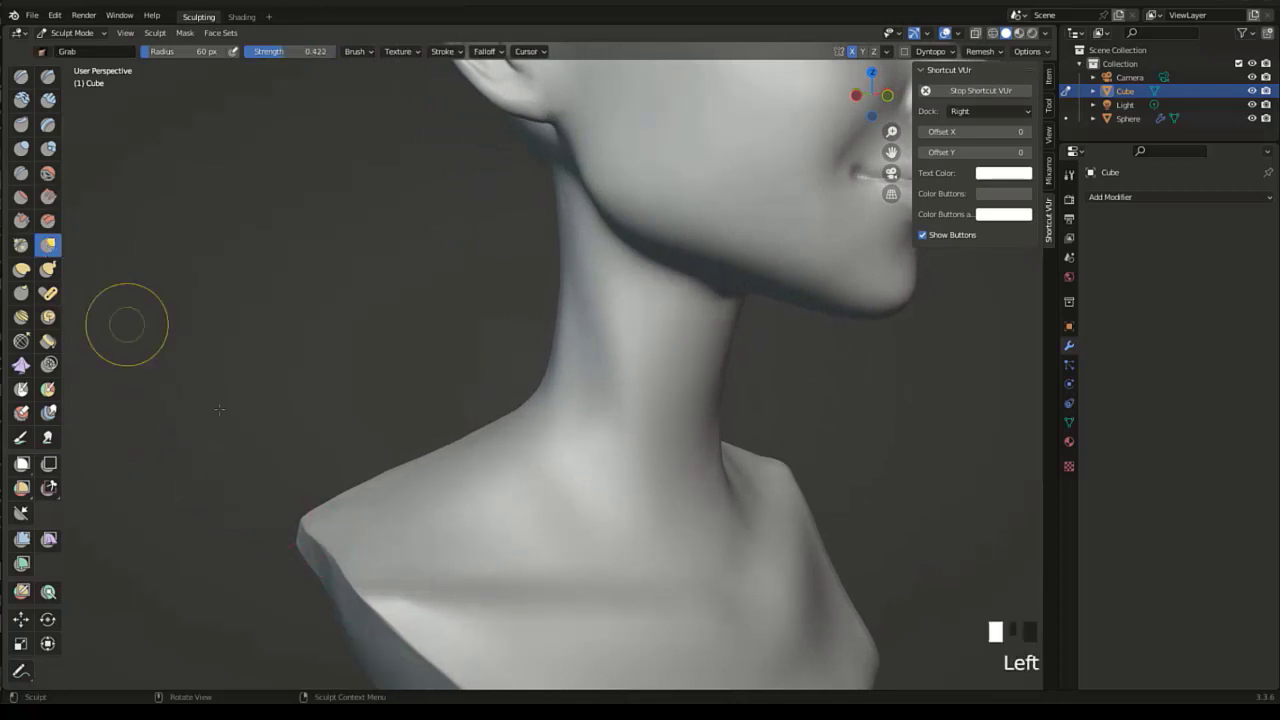
pyautogui.click(305, 524)
pyautogui.click(307, 527)
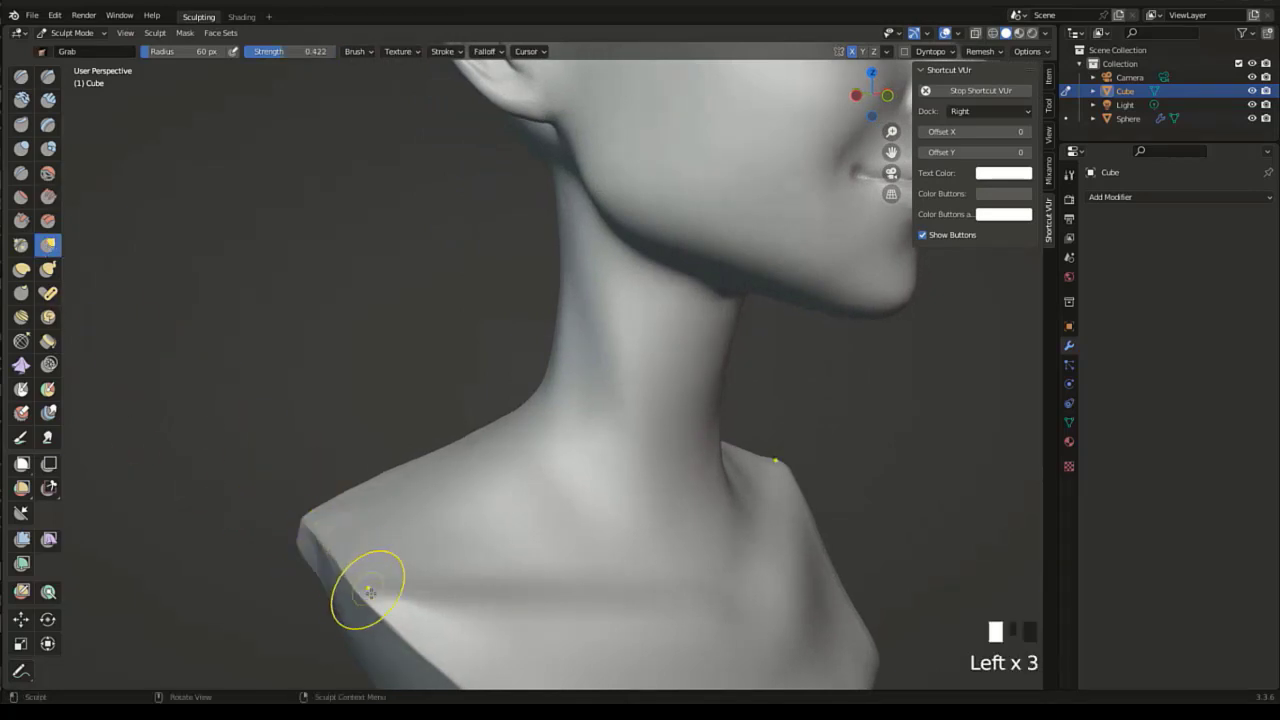
pyautogui.moveTo(349, 503)
pyautogui.mouseDown(button='middle')
pyautogui.moveTo(309, 487)
pyautogui.moveTo(151, 348)
pyautogui.mouseUp(button='middle')
# Flatten the side face just below the shoulder corner with Fill/Deepen at 60 px.
pyautogui.click(47, 196)
pyautogui.click(314, 577)
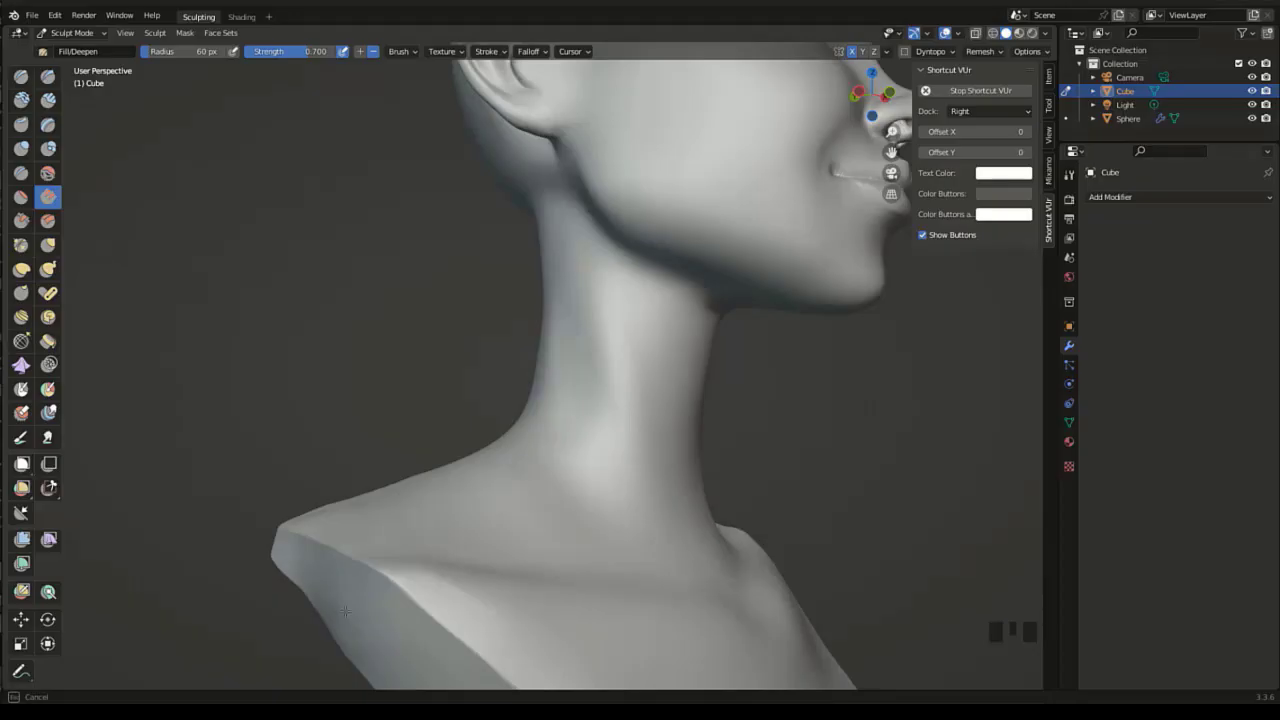
pyautogui.keyDown('ctrl'); pyautogui.moveTo(309, 405); pyautogui.dragTo(440, 467, button='middle'); pyautogui.keyUp('ctrl')
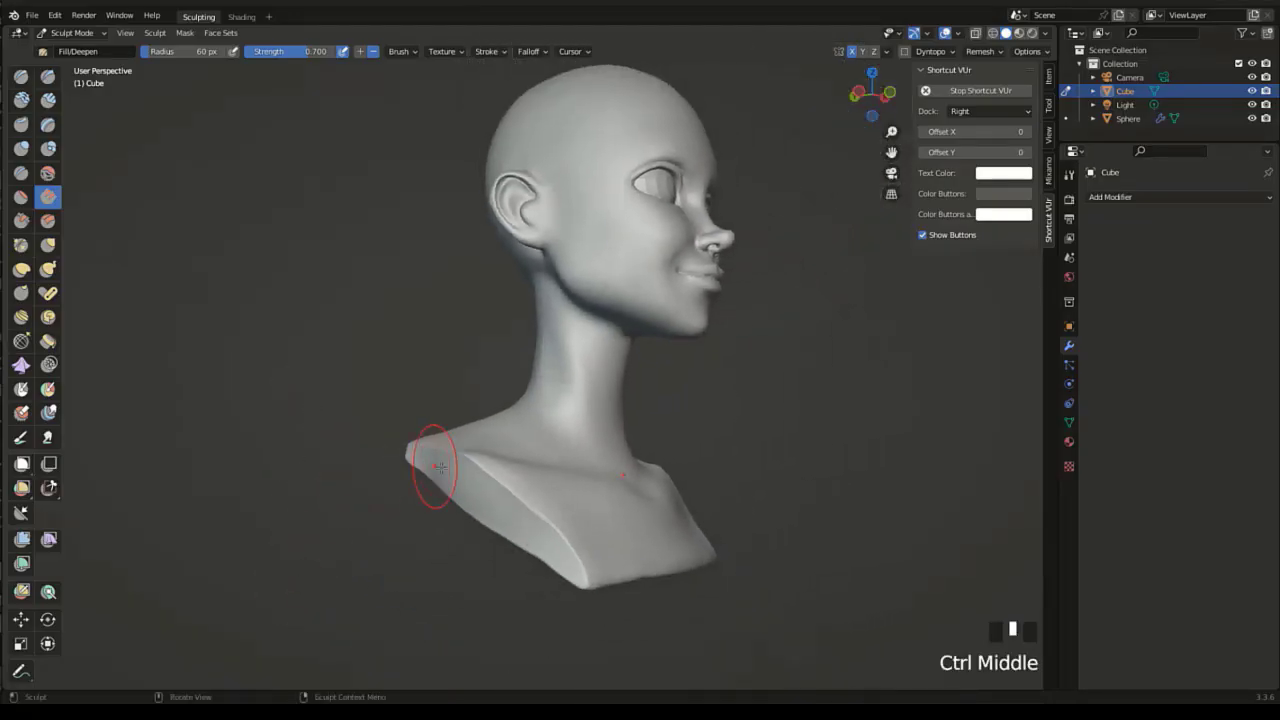
pyautogui.moveTo(522, 510); pyautogui.dragTo(165, 110, button='middle')
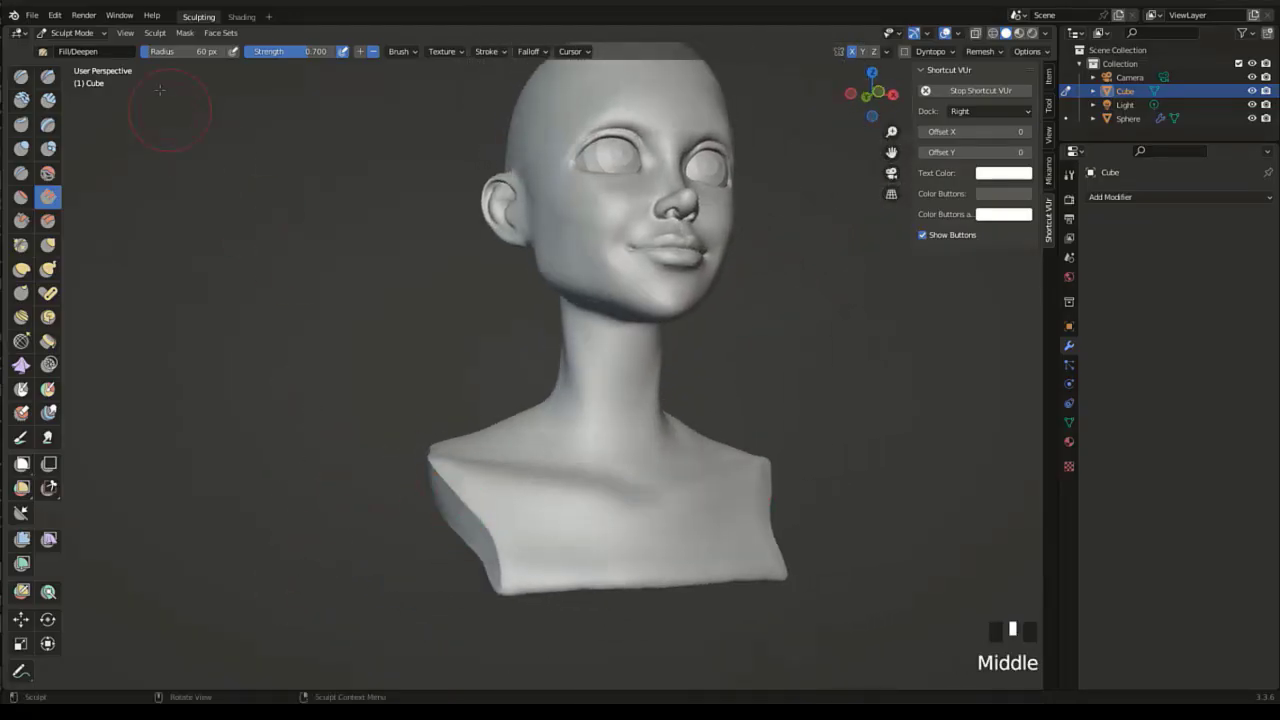
# Set the Fill/Deepen radius to 72 px and even out the upper part of the base's side face.
pyautogui.click(158, 54)
pyautogui.moveTo(158, 54); pyautogui.dragTo(175, 54)
pyautogui.moveTo(451, 486); pyautogui.dragTo(420, 480, button='middle')
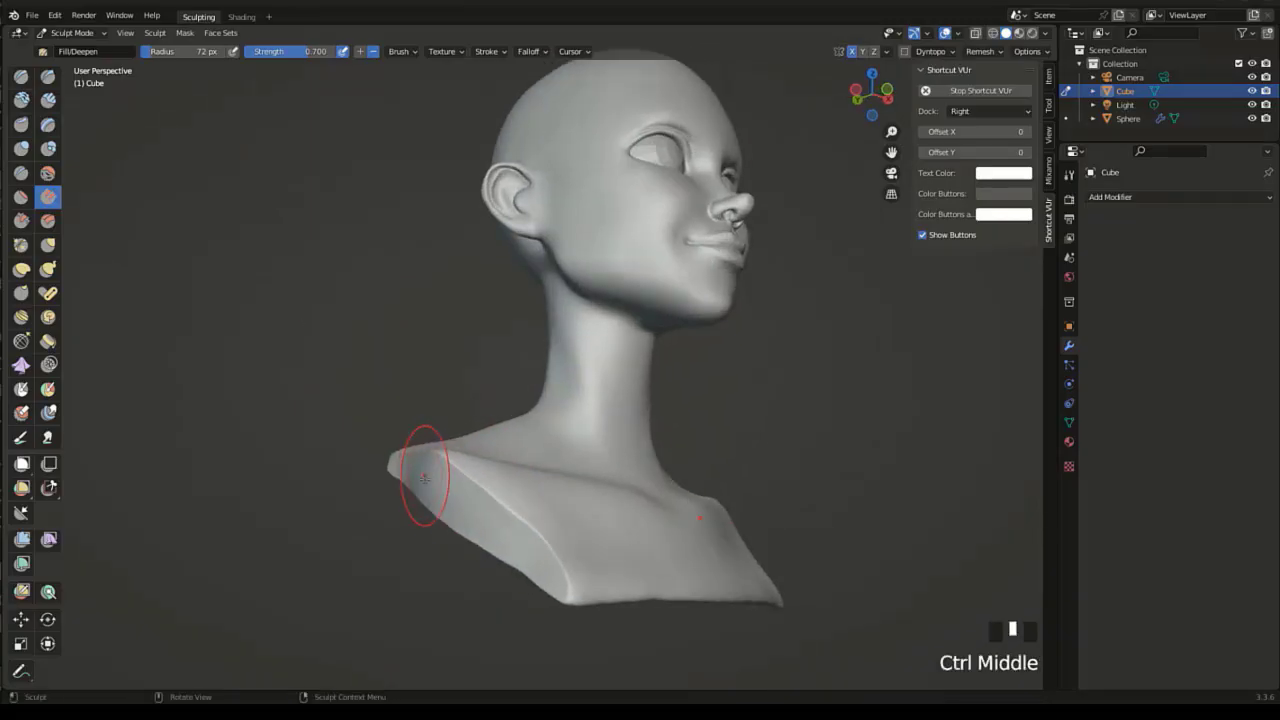
pyautogui.moveTo(420, 480)
pyautogui.mouseDown()
pyautogui.moveTo(487, 541)
pyautogui.moveTo(463, 506)
pyautogui.moveTo(500, 523)
pyautogui.moveTo(469, 470)
pyautogui.mouseUp()
pyautogui.moveTo(468, 470); pyautogui.dragTo(529, 509, button='middle')
pyautogui.moveTo(500, 495); pyautogui.dragTo(466, 466)
pyautogui.moveTo(466, 466); pyautogui.dragTo(406, 461, button='middle')
# Flatten the base's back face below the rear rim and touch up its sides with 72 px Fill/Deepen strokes.
pyautogui.moveTo(370, 421); pyautogui.dragTo(230, 380, button='middle')
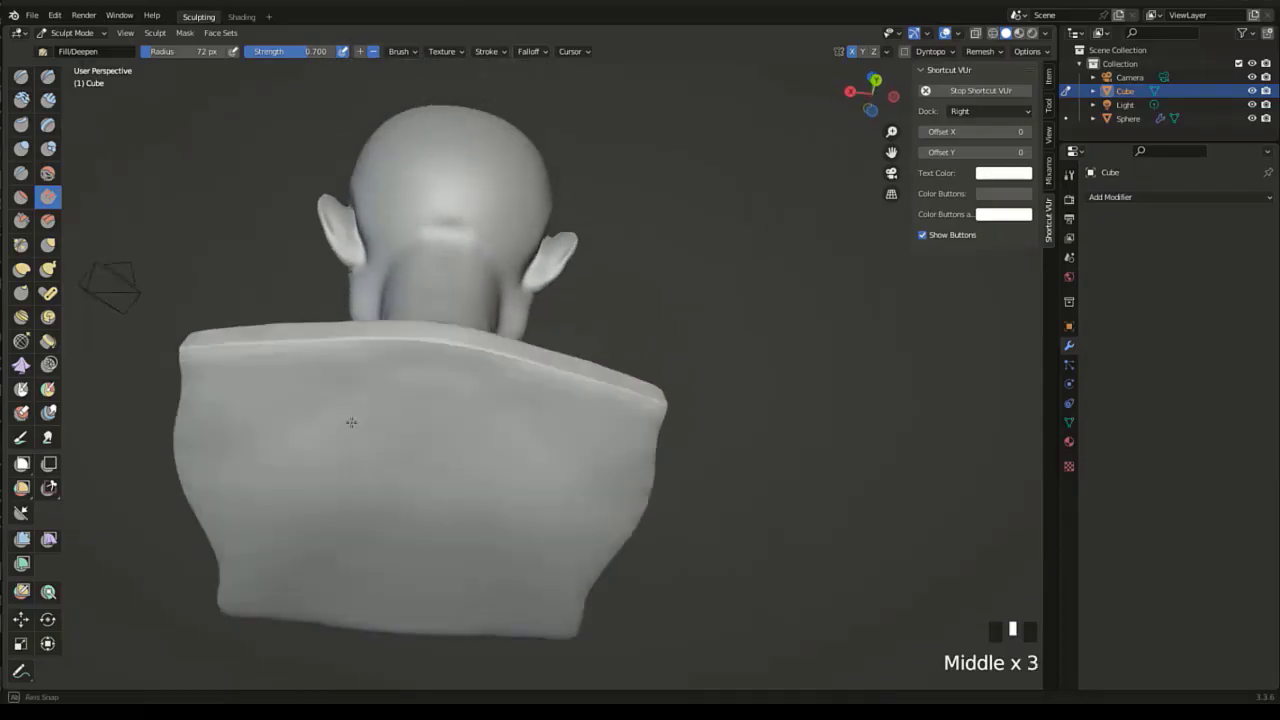
pyautogui.moveTo(229, 380); pyautogui.dragTo(203, 367)
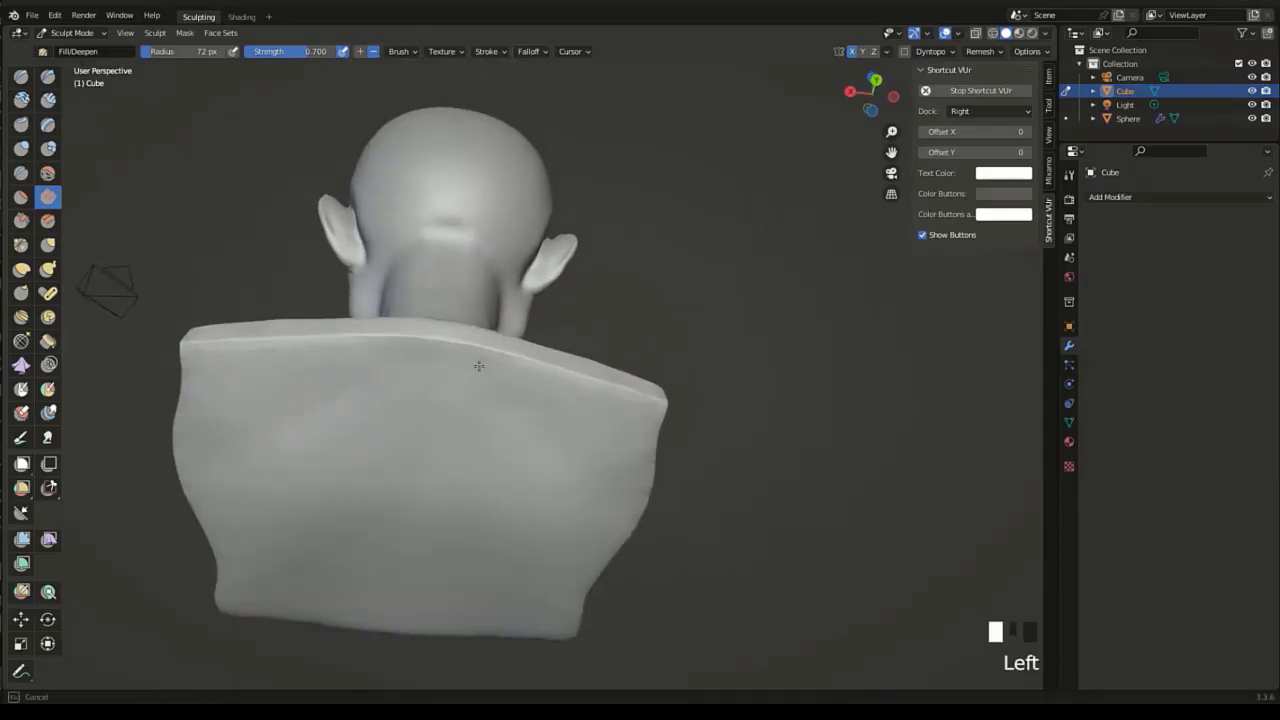
pyautogui.moveTo(651, 408)
pyautogui.mouseDown(button='middle')
pyautogui.moveTo(480, 437)
pyautogui.moveTo(460, 472)
pyautogui.mouseUp(button='middle')
pyautogui.moveTo(460, 472); pyautogui.dragTo(462, 488)
pyautogui.moveTo(462, 488)
pyautogui.mouseDown(button='middle')
pyautogui.moveTo(386, 540)
pyautogui.moveTo(471, 484)
pyautogui.mouseUp(button='middle')
pyautogui.moveTo(471, 484)
pyautogui.mouseDown()
pyautogui.moveTo(466, 507)
pyautogui.moveTo(540, 571)
pyautogui.moveTo(596, 528)
pyautogui.mouseUp()
# Even out the upper chest below the collarbones from one shoulder to the other with Fill/Deepen at 72 px.
pyautogui.moveTo(571, 534); pyautogui.dragTo(509, 537, button='middle')
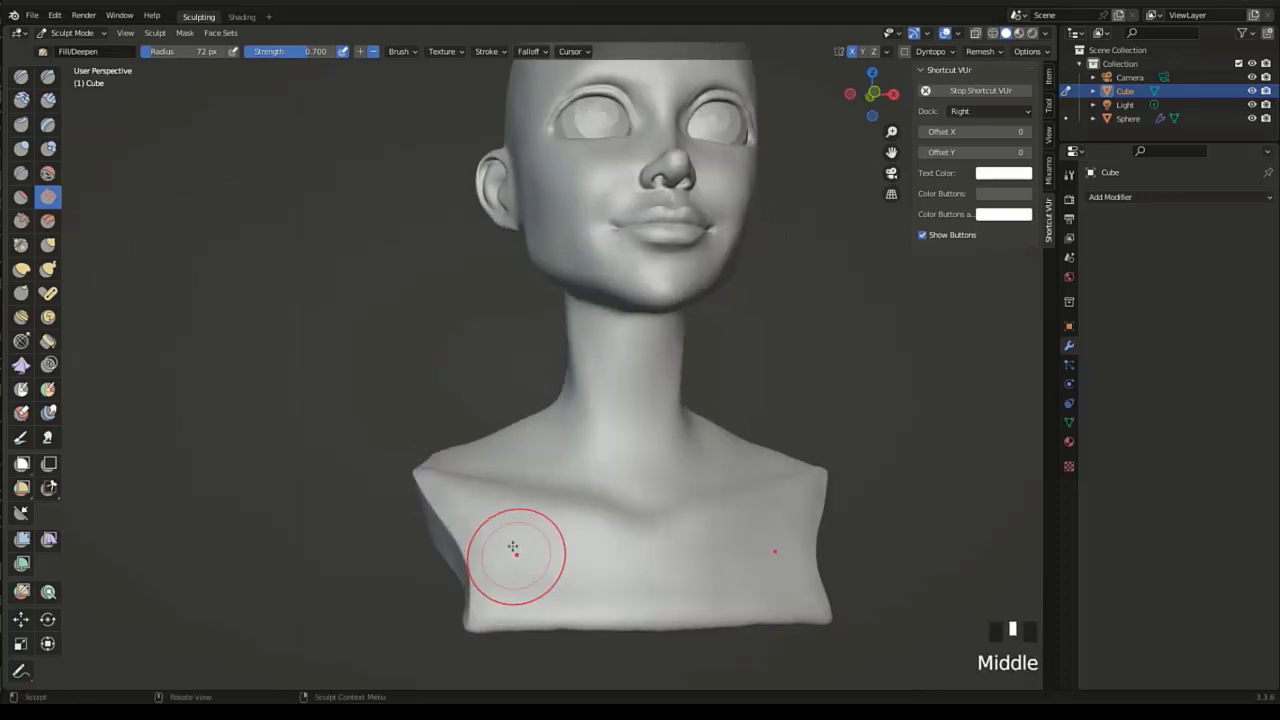
pyautogui.moveTo(443, 491); pyautogui.dragTo(465, 530)
pyautogui.moveTo(465, 530)
pyautogui.mouseDown()
pyautogui.moveTo(492, 573)
pyautogui.moveTo(457, 500)
pyautogui.moveTo(540, 530)
pyautogui.mouseUp()
pyautogui.moveTo(540, 530); pyautogui.dragTo(608, 523)
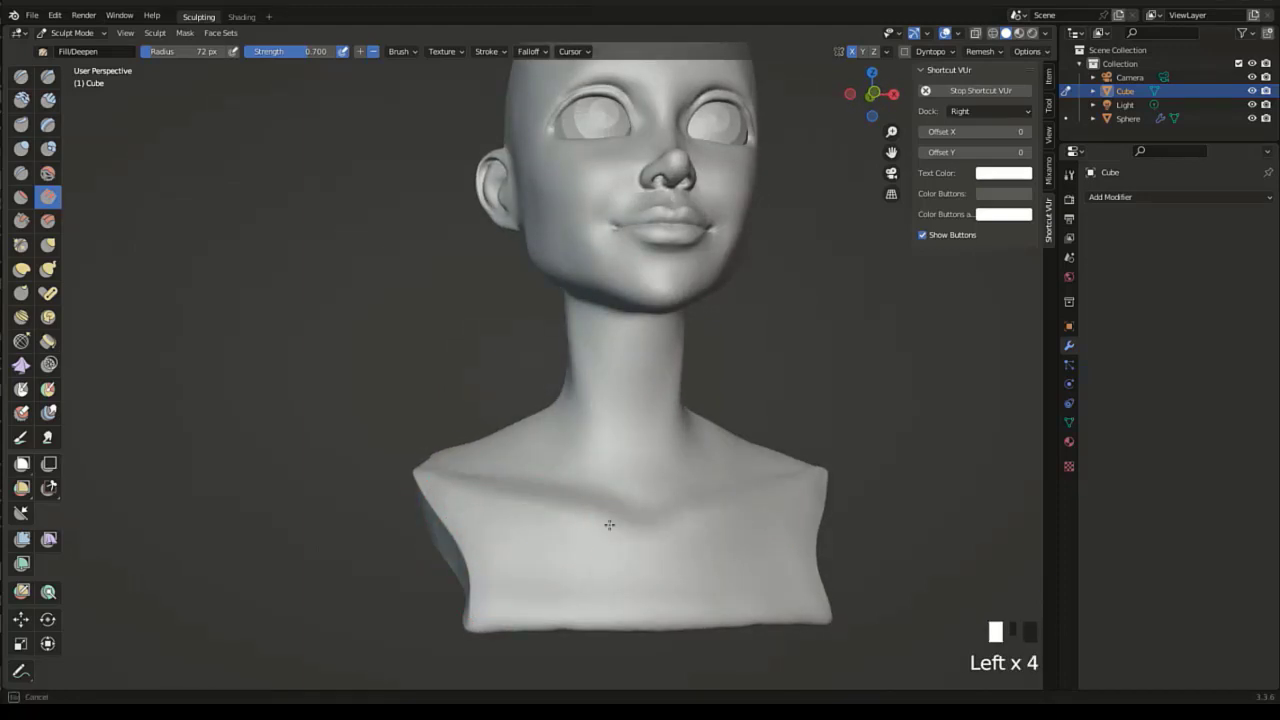
pyautogui.moveTo(700, 520); pyautogui.dragTo(644, 502, button='middle')
pyautogui.moveTo(644, 502)
pyautogui.mouseDown()
pyautogui.moveTo(700, 474)
pyautogui.moveTo(820, 490)
pyautogui.mouseUp()
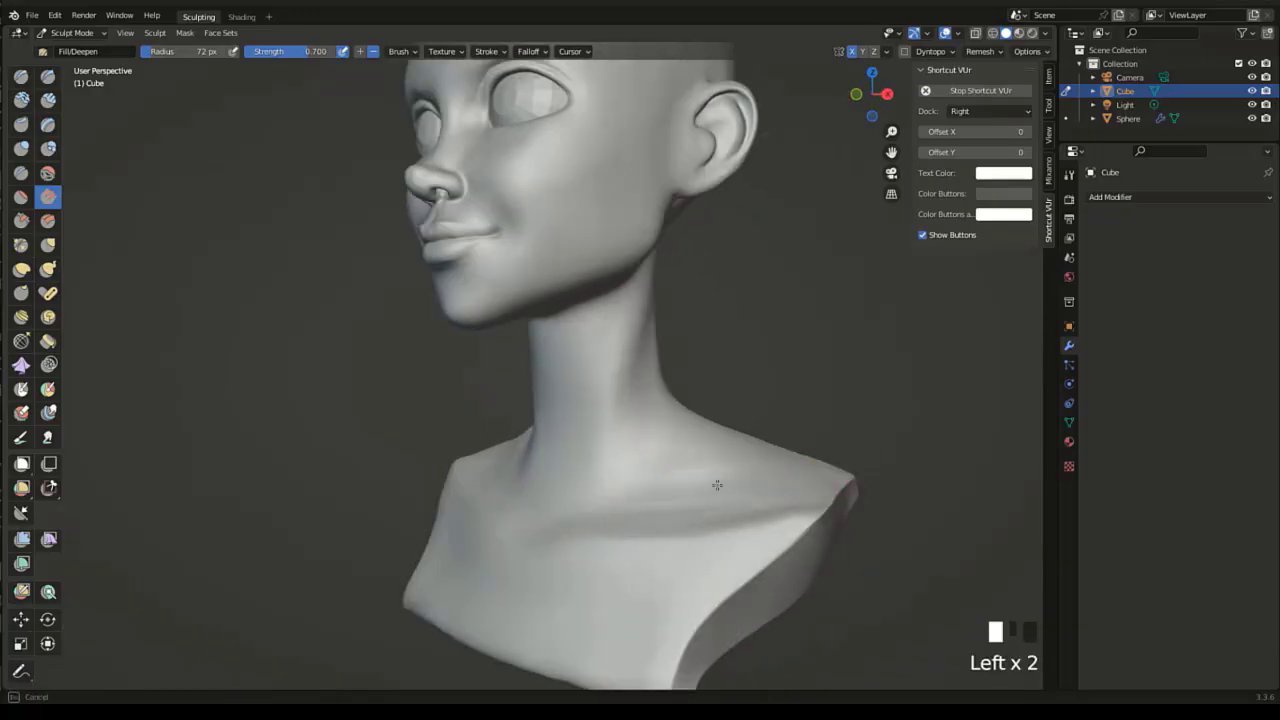
pyautogui.moveTo(600, 500); pyautogui.dragTo(637, 493)
# Try a broad Fill/Deepen stroke across the chest and undo it.
pyautogui.moveTo(694, 494); pyautogui.dragTo(686, 466, button='middle')
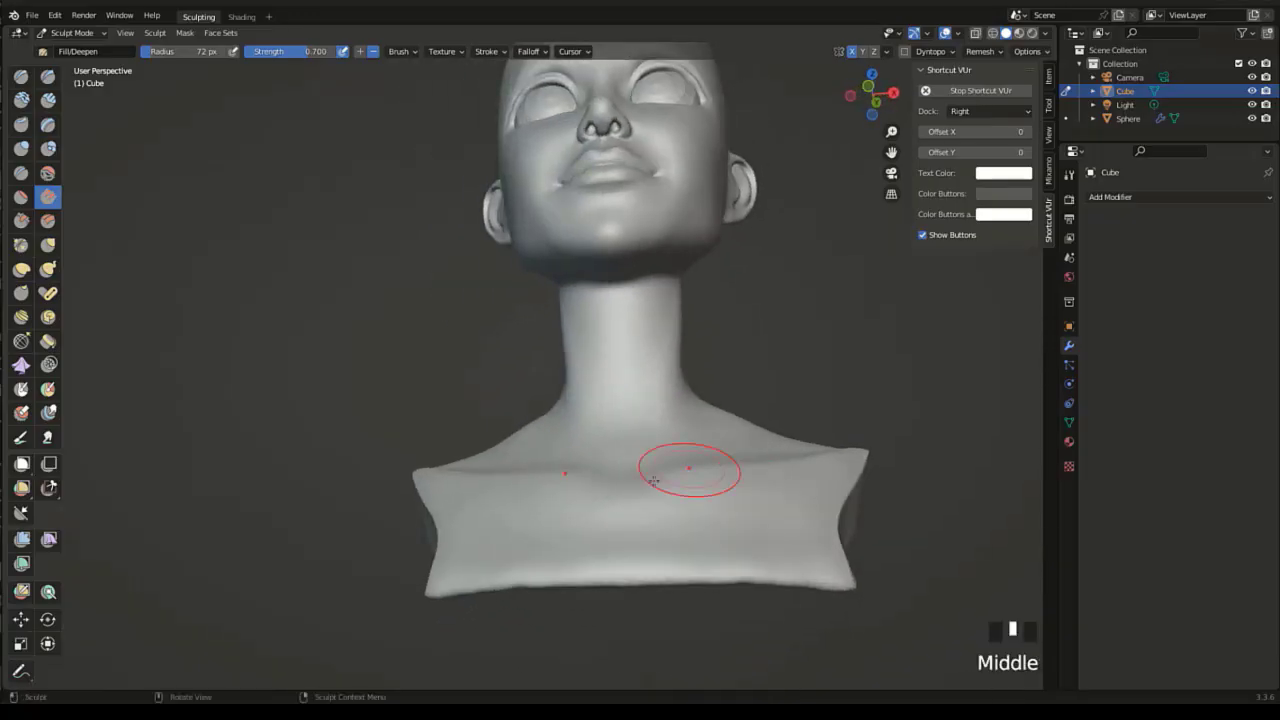
pyautogui.moveTo(600, 443)
pyautogui.mouseDown(button='middle')
pyautogui.moveTo(556, 406)
pyautogui.moveTo(580, 500)
pyautogui.mouseUp(button='middle')
pyautogui.moveTo(505, 546)
pyautogui.mouseDown()
pyautogui.moveTo(746, 543)
pyautogui.moveTo(589, 537)
pyautogui.moveTo(643, 520)
pyautogui.mouseUp()
pyautogui.moveTo(643, 520); pyautogui.dragTo(629, 560, button='middle')
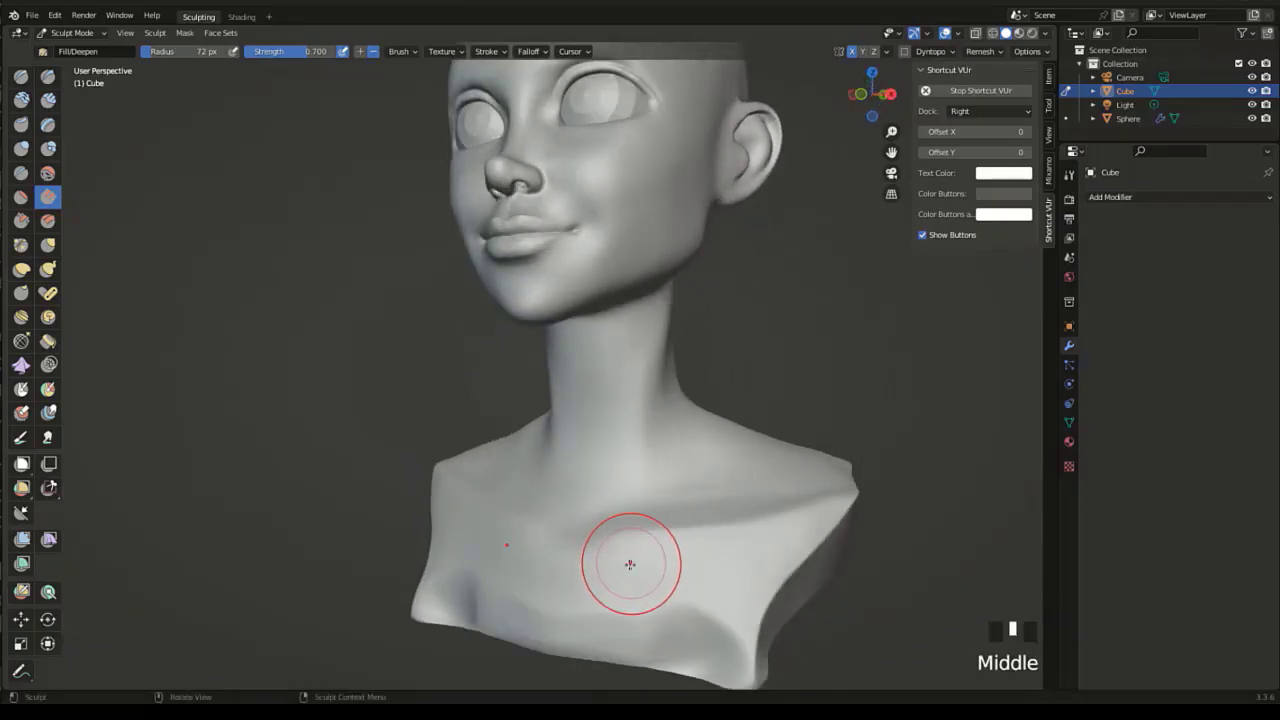
pyautogui.hotkey('ctrl', 'z')
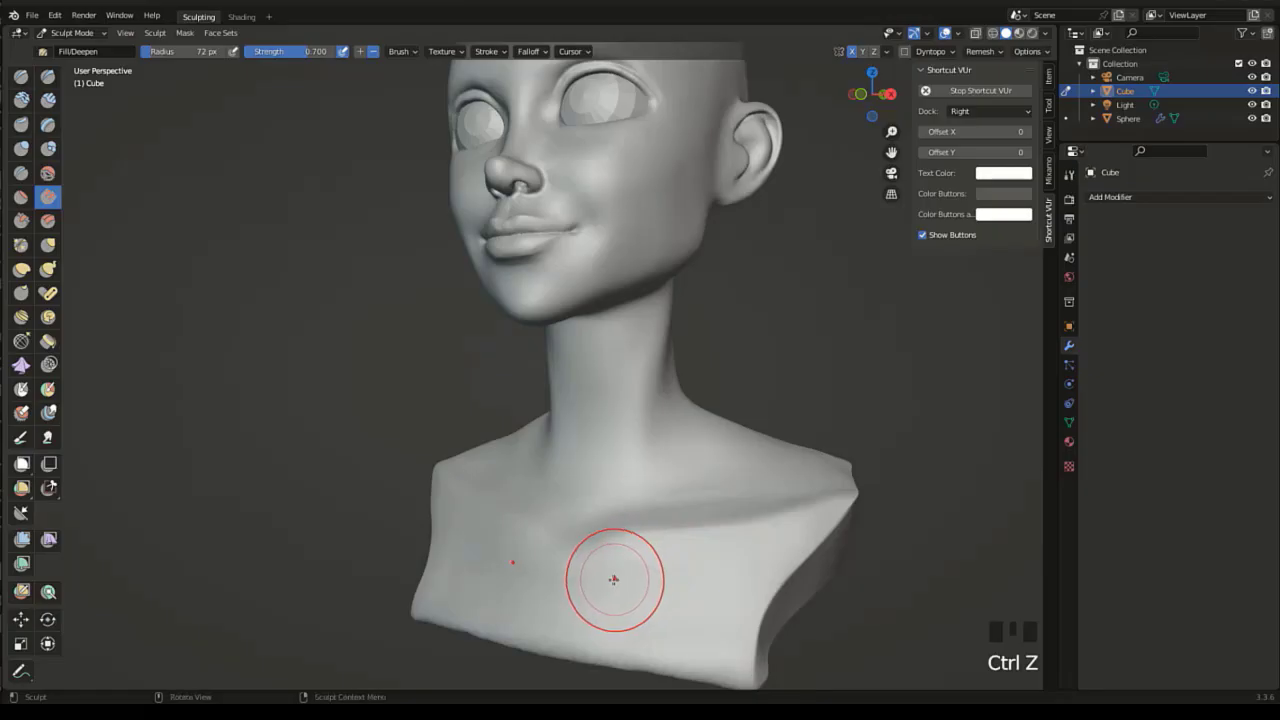
# Flatten the lower front edge of the chest and the area above it with short 72 px Fill/Deepen strokes.
pyautogui.click(437, 609)
pyautogui.click(450, 614)
pyautogui.click(471, 623)
pyautogui.click(476, 624)
pyautogui.click(480, 626)
pyautogui.click(484, 627)
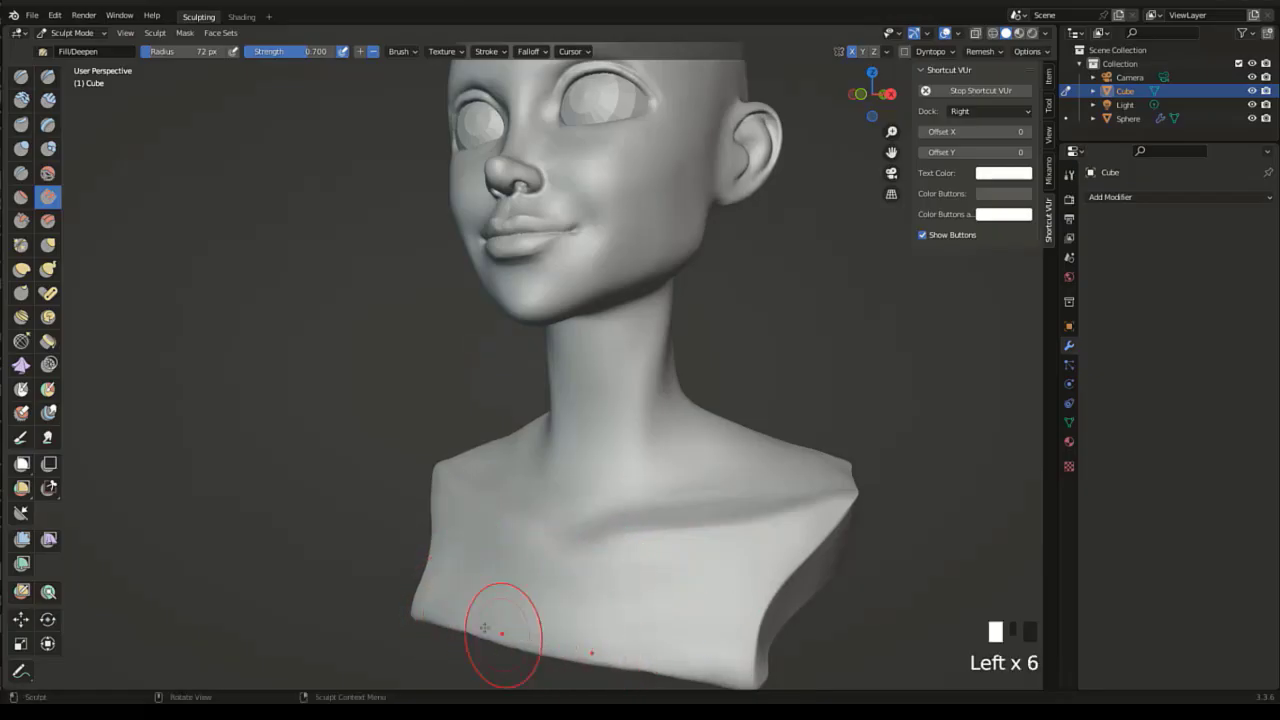
pyautogui.click(500, 632)
pyautogui.click(560, 640)
pyautogui.click(611, 641)
pyautogui.click(566, 609)
pyautogui.click(537, 580)
# Flatten the base's underside along the front edge from corner to corner with Fill/Deepen at 72 px.
pyautogui.moveTo(537, 580); pyautogui.dragTo(591, 420, button='middle')
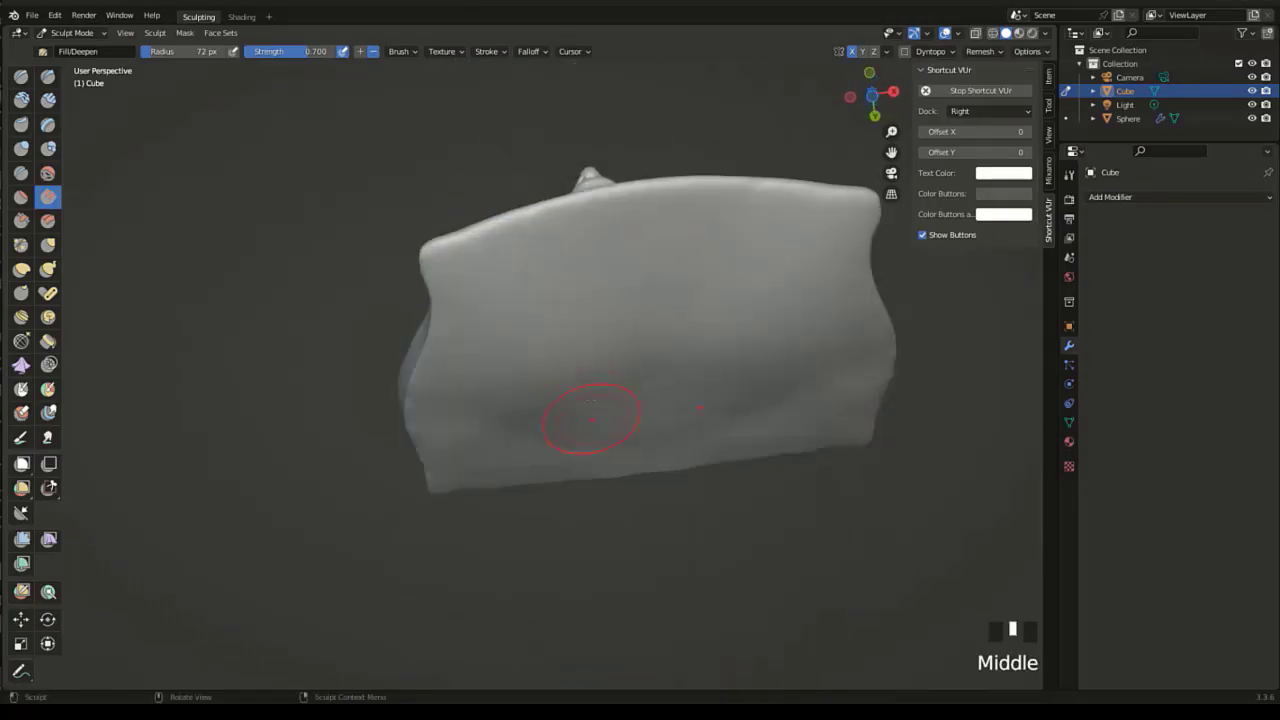
pyautogui.click(466, 262)
pyautogui.click(533, 229)
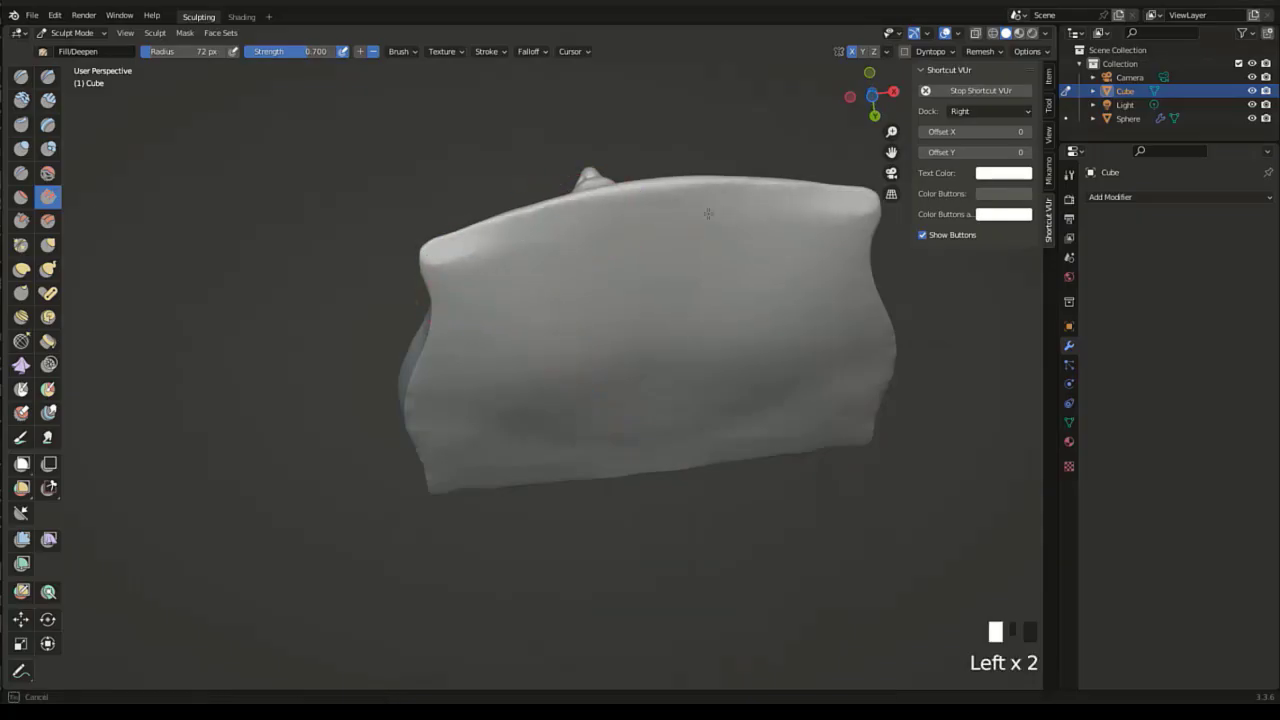
pyautogui.click(628, 203)
pyautogui.moveTo(645, 204)
pyautogui.mouseDown()
pyautogui.moveTo(530, 215)
pyautogui.moveTo(453, 272)
pyautogui.mouseUp()
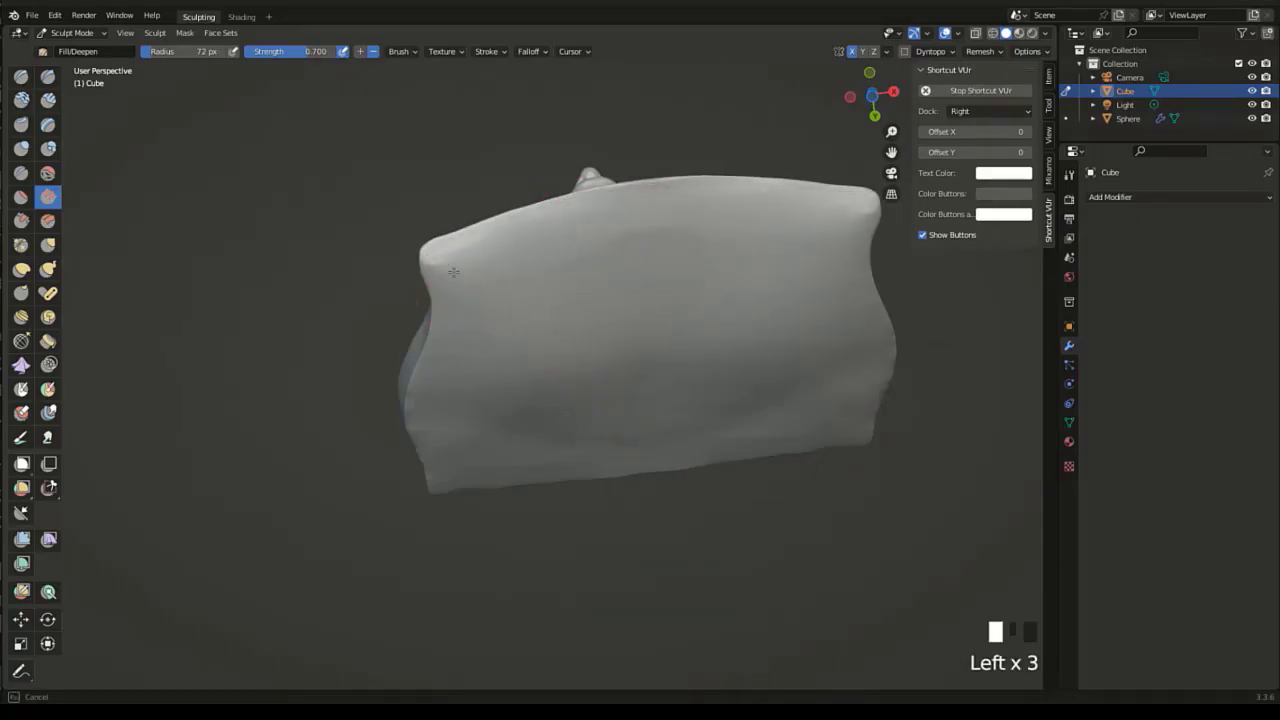
# Try 72 px Fill/Deepen strokes down the side border of the base's back face and undo them.
pyautogui.moveTo(604, 299); pyautogui.dragTo(732, 420, button='middle')
pyautogui.moveTo(413, 477); pyautogui.dragTo(229, 429, button='middle')
pyautogui.click(215, 434)
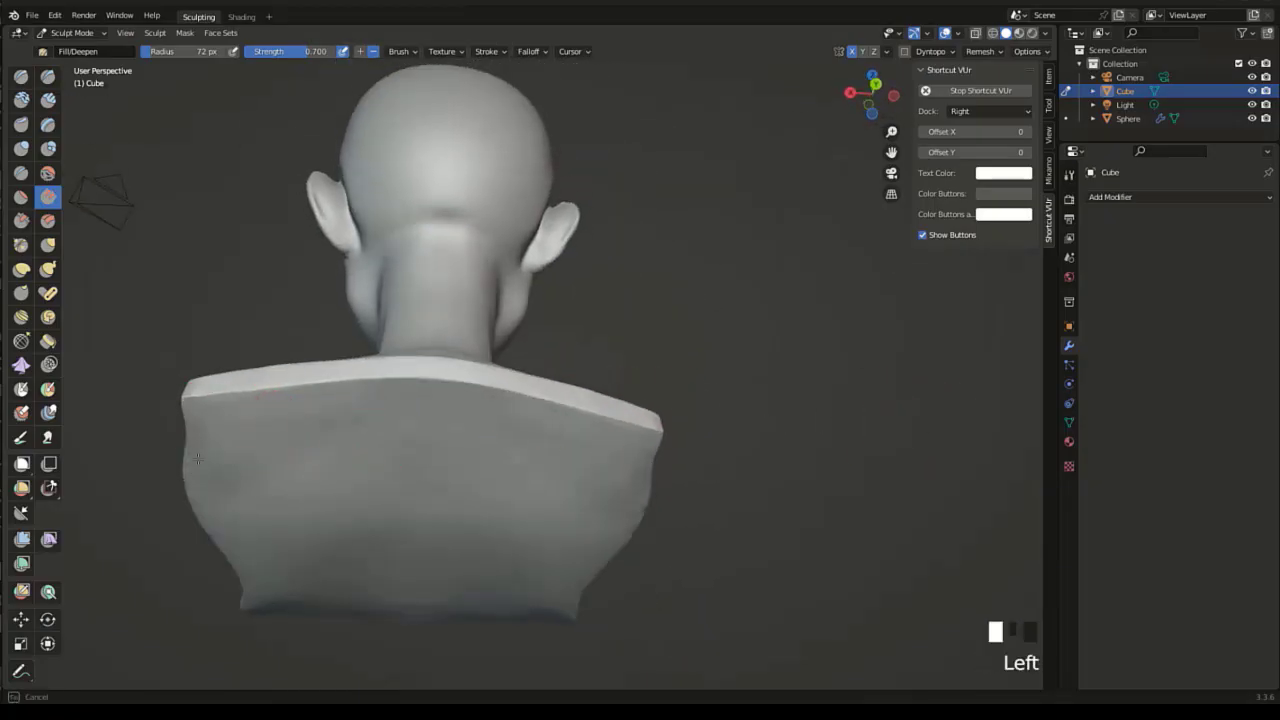
pyautogui.click(218, 530)
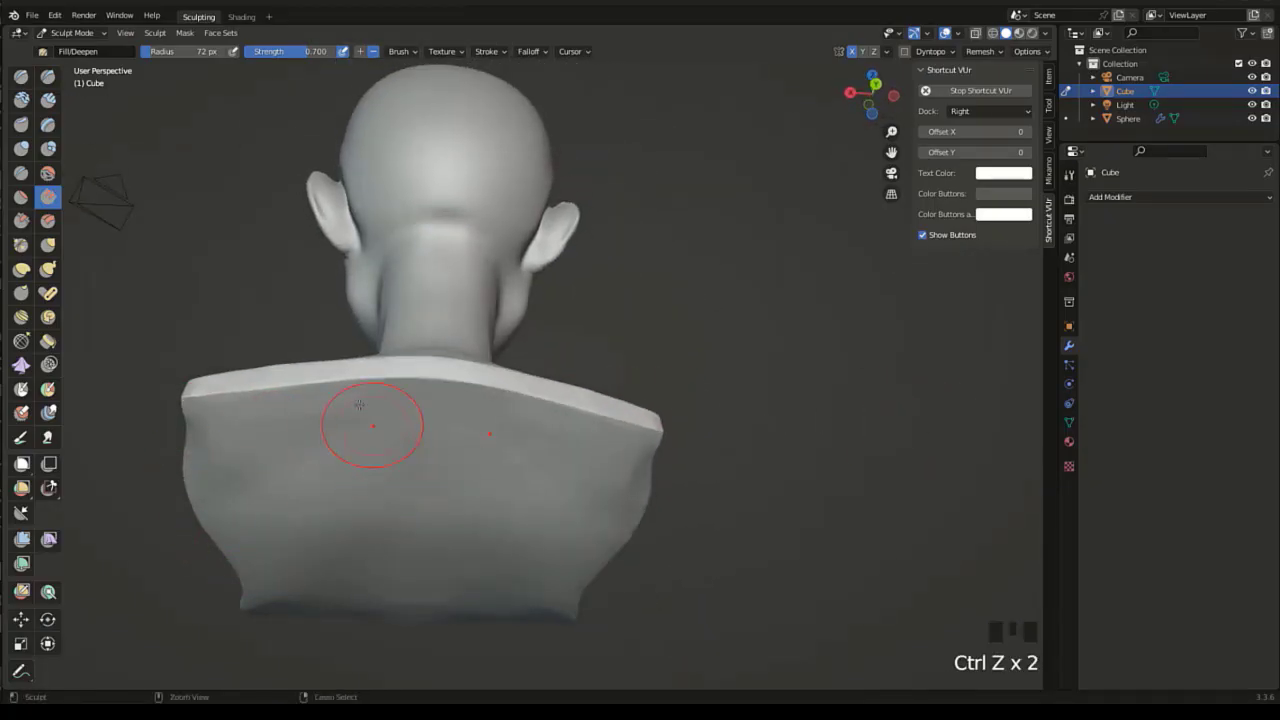
# Set the Fill/Deepen radius to 207 px and flatten the whole back face of the base with broad strokes.
pyautogui.click(160, 38)
pyautogui.moveTo(171, 54); pyautogui.dragTo(179, 56)
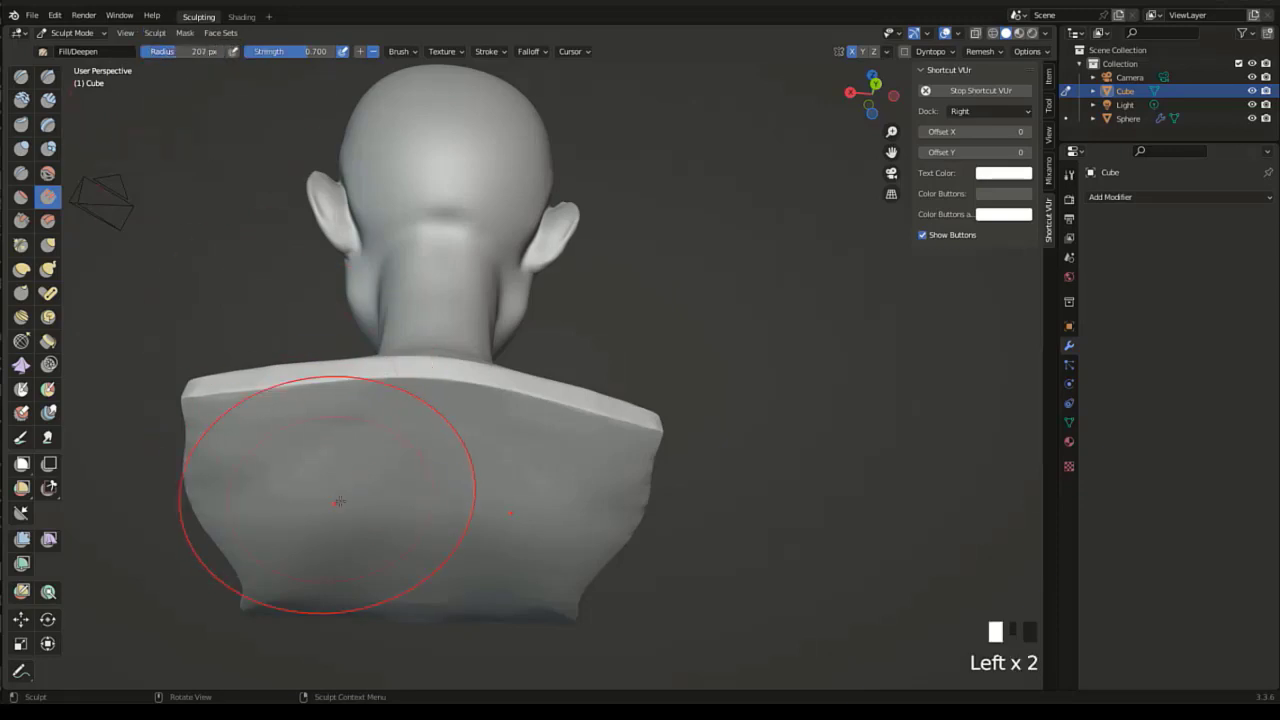
pyautogui.moveTo(339, 501); pyautogui.dragTo(384, 477)
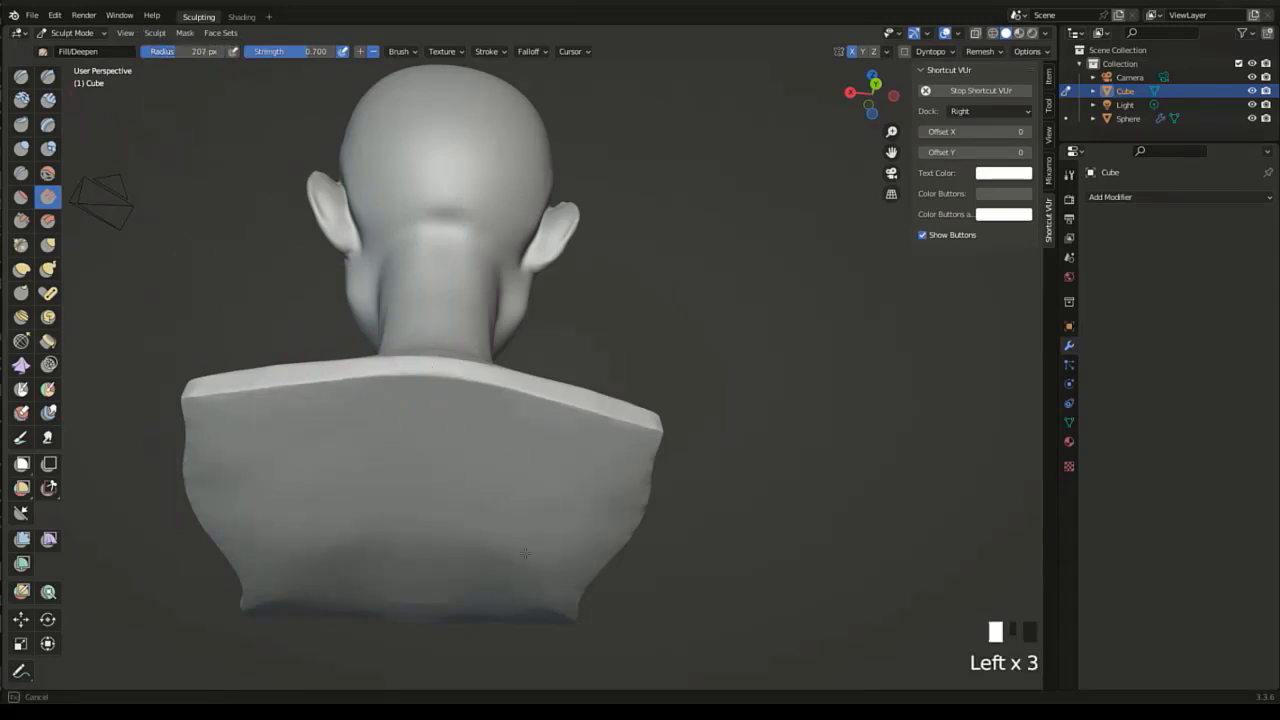
pyautogui.moveTo(370, 510)
pyautogui.mouseDown(button='middle')
pyautogui.moveTo(430, 480)
pyautogui.moveTo(514, 400)
pyautogui.mouseUp(button='middle')
pyautogui.moveTo(514, 400); pyautogui.dragTo(443, 412)
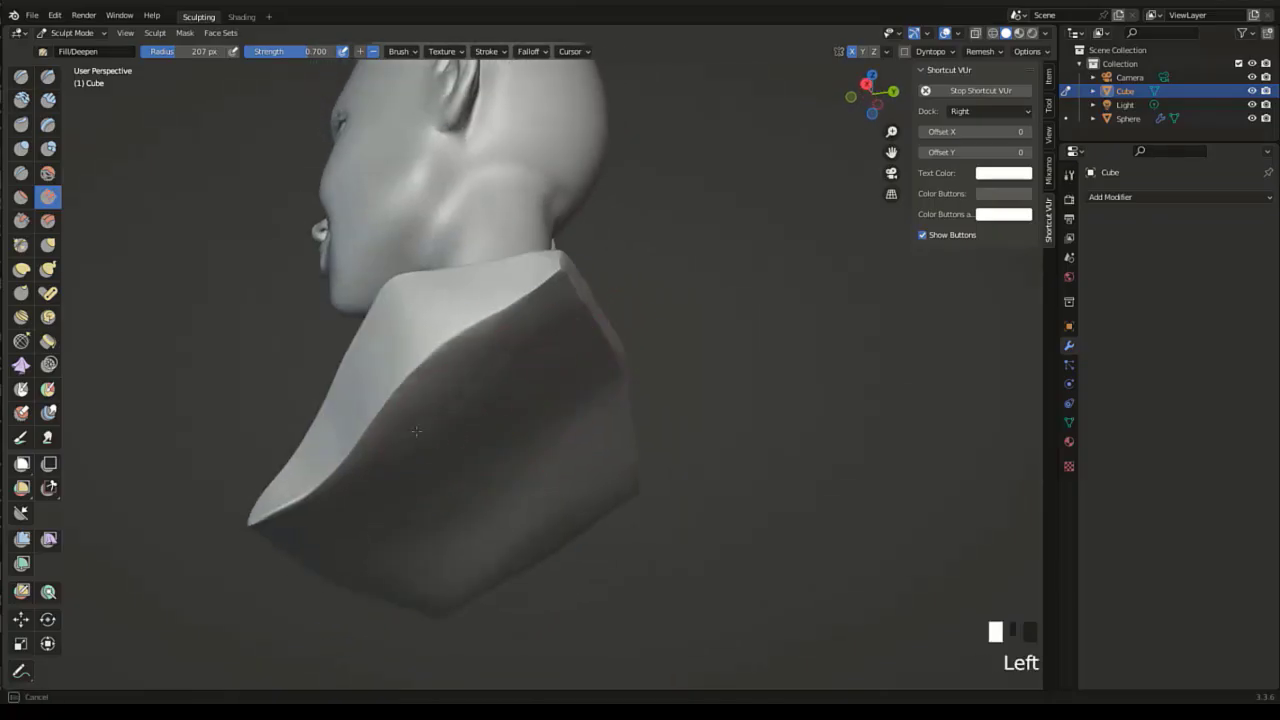
# Soften the collarbone area at the base of the neck with the Smooth brush.
pyautogui.moveTo(424, 453)
pyautogui.keyDown('ctrl'); pyautogui.mouseDown(button='middle')
pyautogui.moveTo(410, 528)
pyautogui.moveTo(631, 491)
pyautogui.moveTo(590, 495)
pyautogui.moveTo(623, 500)
pyautogui.mouseUp(button='middle'); pyautogui.keyUp('ctrl')
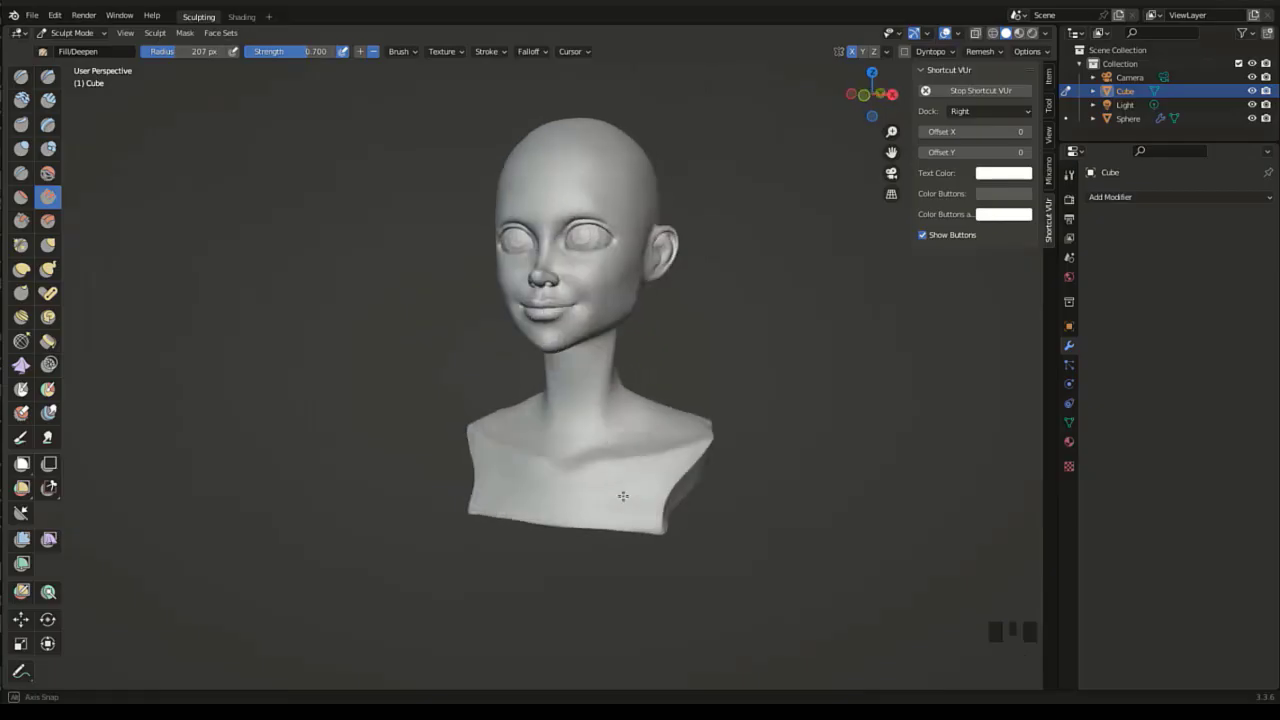
pyautogui.moveTo(565, 420)
pyautogui.keyDown('shift'); pyautogui.mouseDown(button='middle')
pyautogui.moveTo(578, 440)
pyautogui.moveTo(643, 421)
pyautogui.moveTo(640, 405)
pyautogui.mouseUp(button='middle'); pyautogui.keyUp('shift')
pyautogui.click(47, 173)
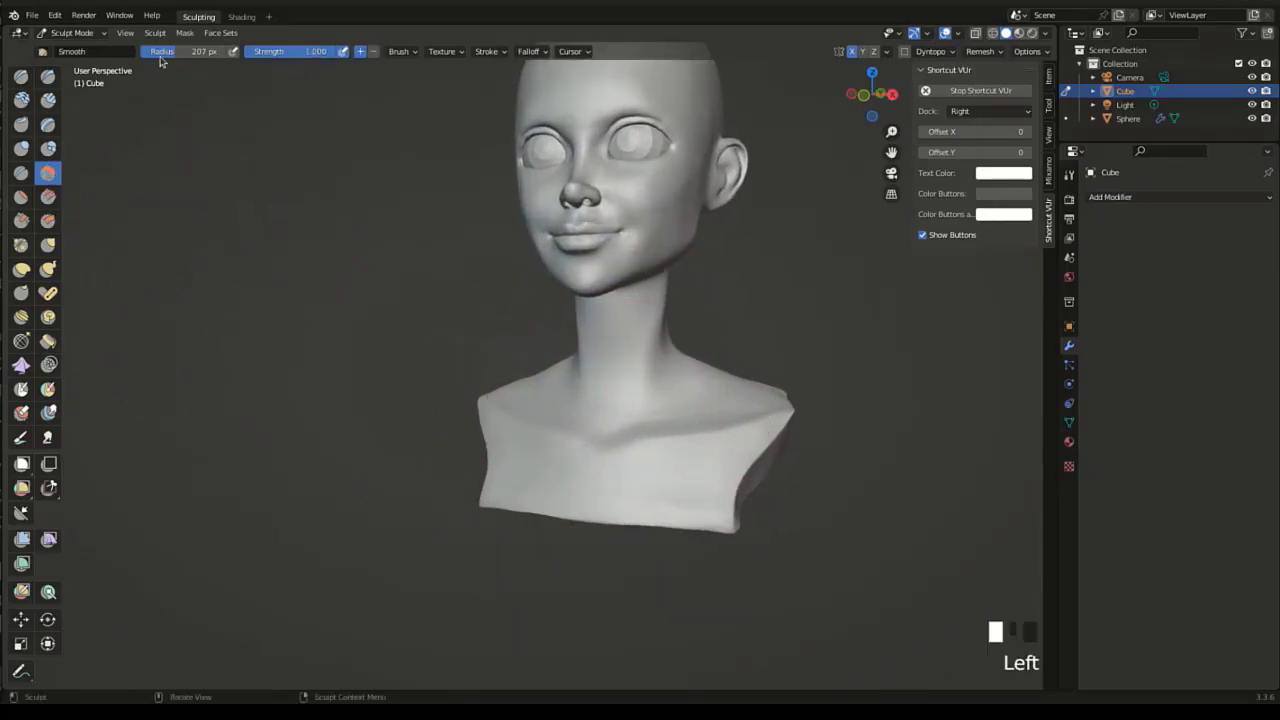
pyautogui.click(160, 57)
pyautogui.moveTo(583, 428)
pyautogui.mouseDown()
pyautogui.moveTo(661, 428)
pyautogui.moveTo(688, 412)
pyautogui.moveTo(669, 401)
pyautogui.mouseUp()
pyautogui.keyDown('shift'); pyautogui.moveTo(642, 382); pyautogui.dragTo(514, 333, button='middle'); pyautogui.keyUp('shift')
pyautogui.keyDown('ctrl'); pyautogui.moveTo(421, 335); pyautogui.dragTo(343, 214, button='middle'); pyautogui.keyUp('ctrl')
# Set the Smooth radius to 68 px and smooth the shoulder slopes and upper chest.
pyautogui.click(196, 55)
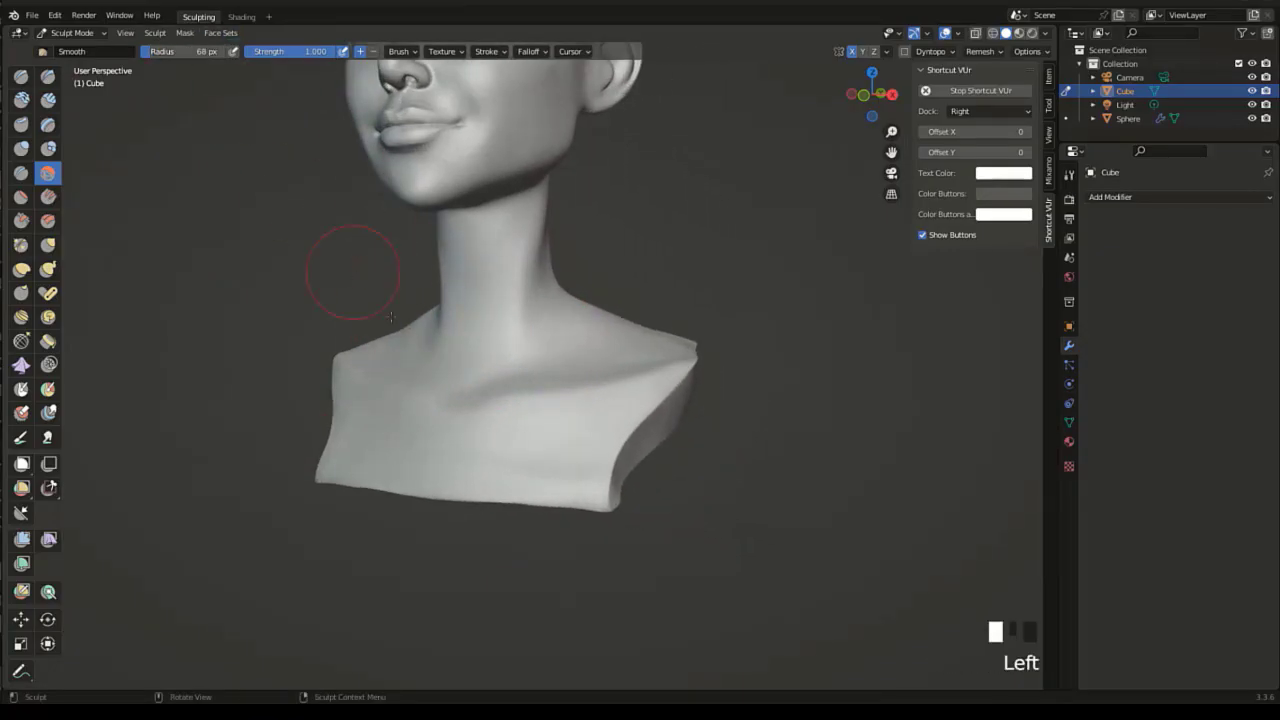
pyautogui.moveTo(592, 320); pyautogui.dragTo(572, 308)
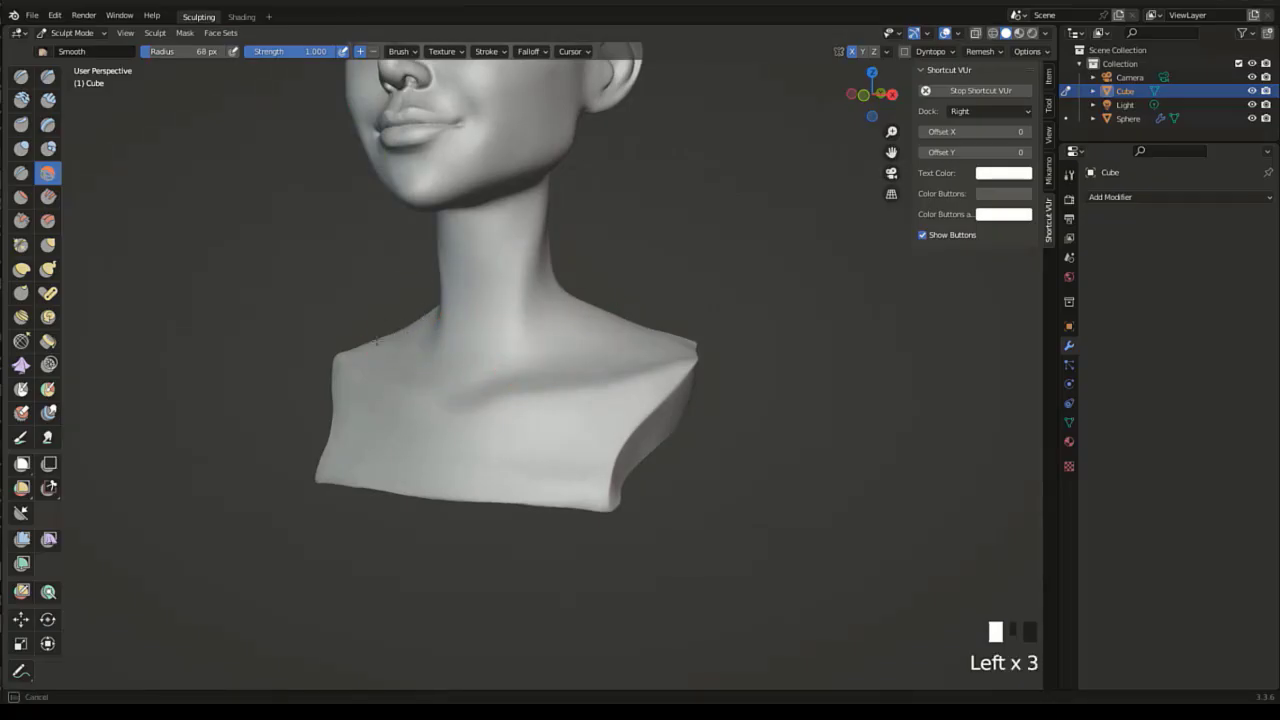
pyautogui.moveTo(405, 370); pyautogui.dragTo(419, 376)
# Smooth the opposite shoulder down to its corner and the base's underside with the 68 px Smooth brush.
pyautogui.moveTo(446, 371); pyautogui.dragTo(524, 388, button='middle')
pyautogui.moveTo(433, 341); pyautogui.dragTo(417, 338)
pyautogui.moveTo(338, 348); pyautogui.dragTo(400, 377)
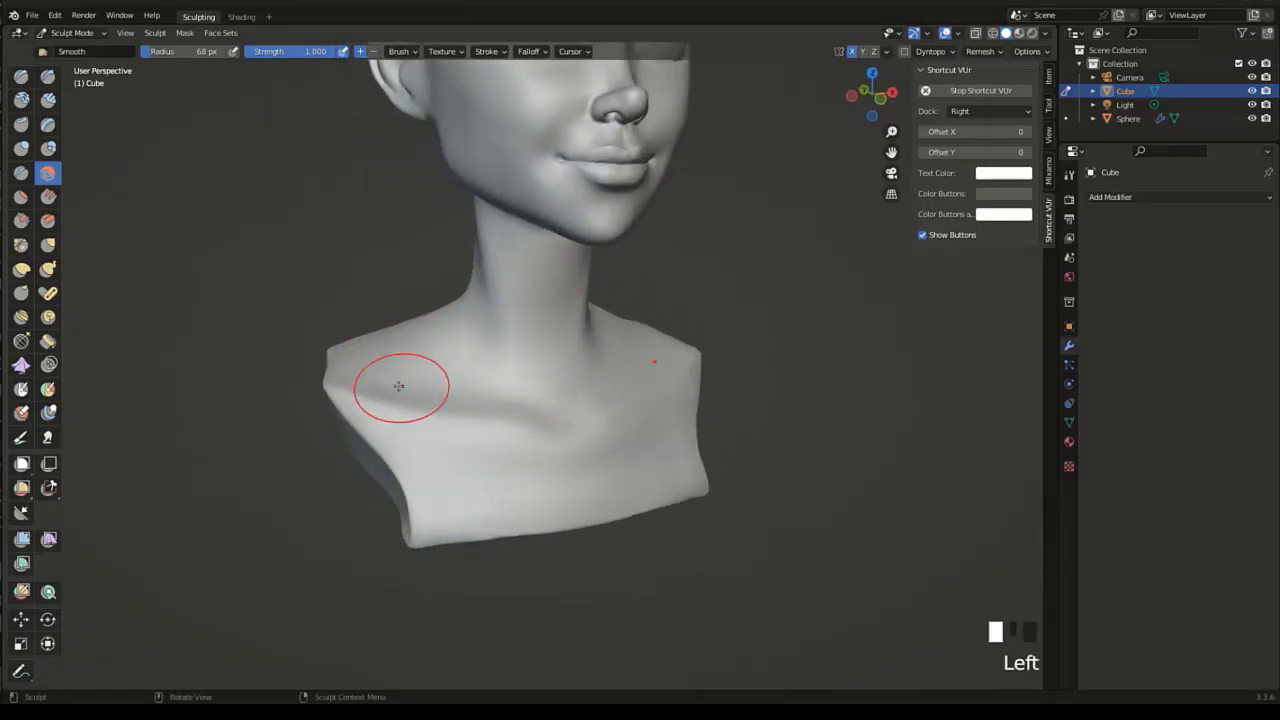
pyautogui.moveTo(400, 377)
pyautogui.mouseDown(button='middle')
pyautogui.moveTo(463, 362)
pyautogui.moveTo(409, 273)
pyautogui.moveTo(446, 232)
pyautogui.mouseUp(button='middle')
pyautogui.moveTo(457, 257); pyautogui.dragTo(479, 282)
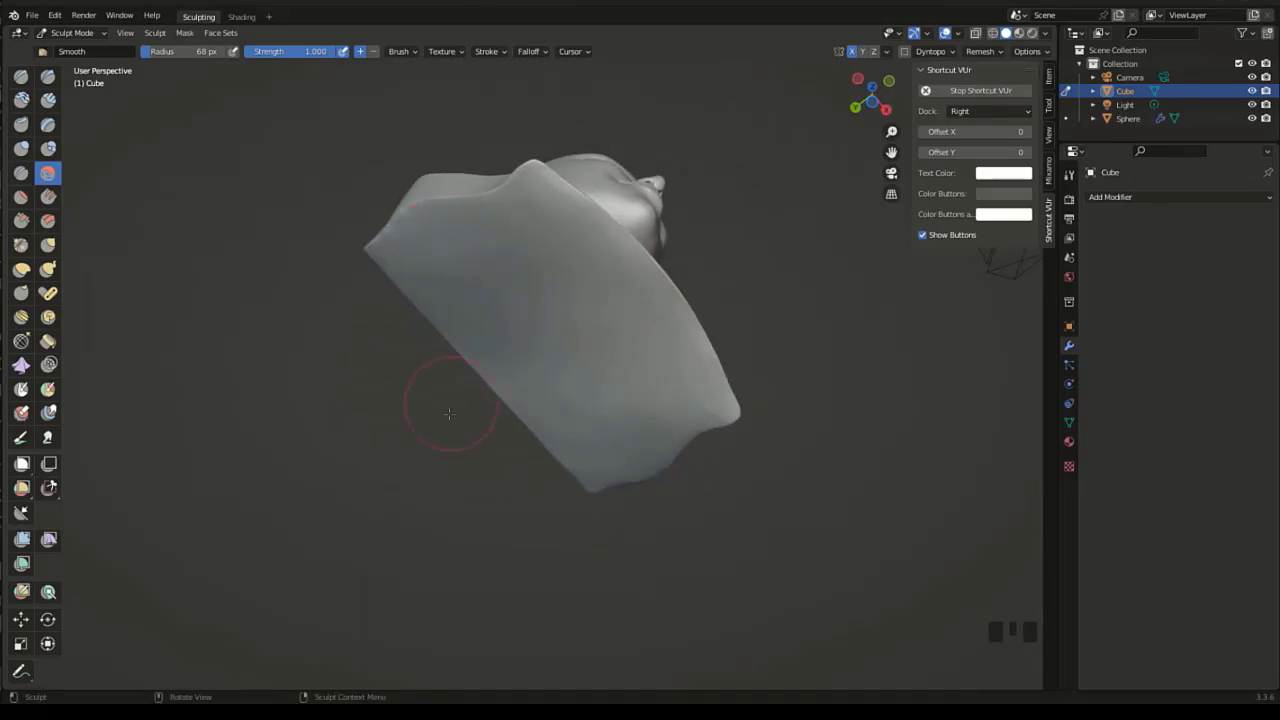
# Smooth the front of the chest below the collarbones with the 68 px Smooth brush.
pyautogui.moveTo(449, 413); pyautogui.dragTo(403, 465, button='middle')
pyautogui.moveTo(416, 456); pyautogui.dragTo(590, 460)
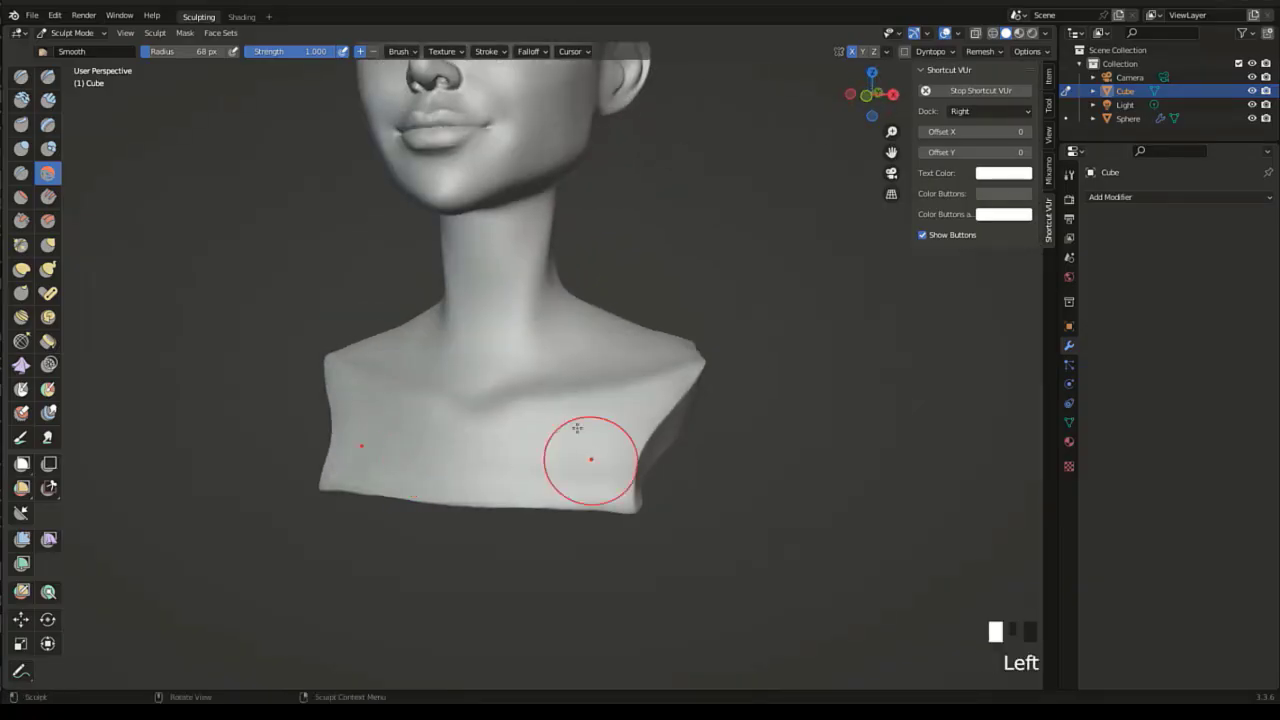
pyautogui.moveTo(577, 428)
pyautogui.keyDown('ctrl'); pyautogui.mouseDown(button='middle')
pyautogui.moveTo(471, 323)
pyautogui.moveTo(469, 381)
pyautogui.moveTo(502, 374)
pyautogui.moveTo(474, 362)
pyautogui.moveTo(385, 368)
pyautogui.mouseUp(button='middle'); pyautogui.keyUp('ctrl')
pyautogui.moveTo(557, 371); pyautogui.dragTo(523, 380, button='middle')
pyautogui.click(513, 405)
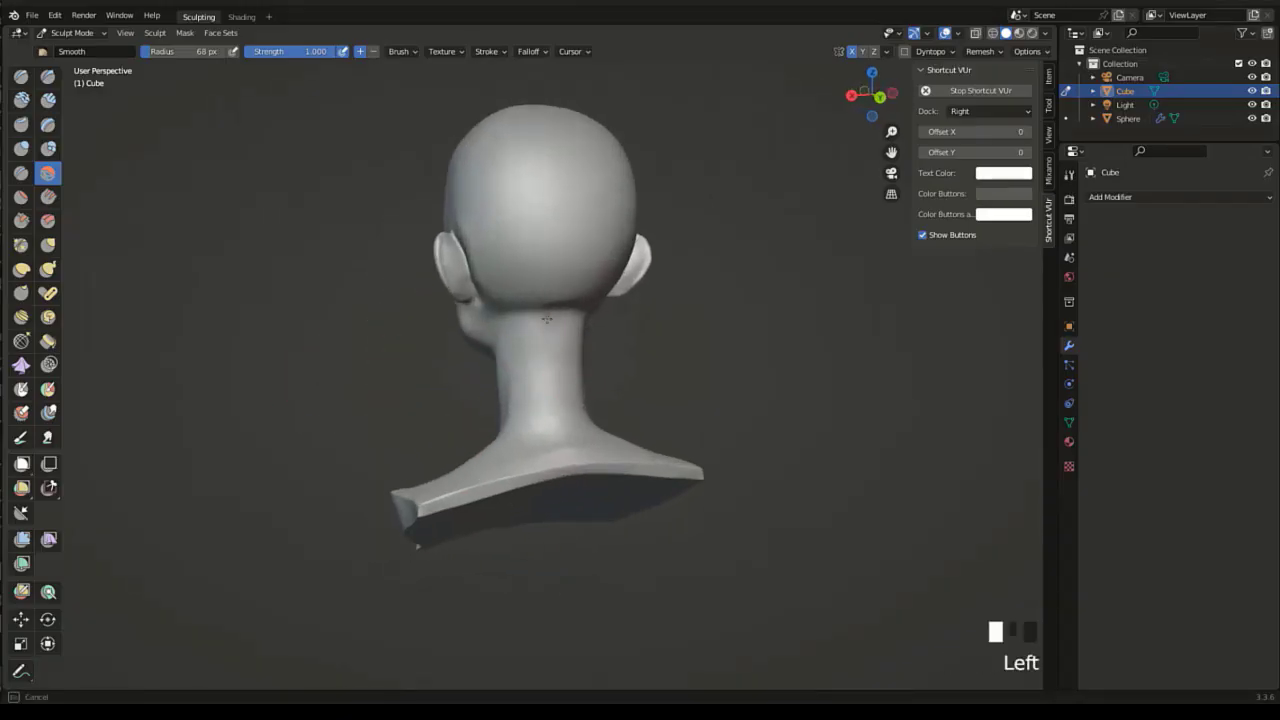
# Smooth the back of the head, the nape and the base of the neck with the Smooth brush.
pyautogui.moveTo(565, 300); pyautogui.dragTo(530, 298)
pyautogui.moveTo(452, 262); pyautogui.dragTo(494, 256, button='middle')
pyautogui.keyDown('ctrl'); pyautogui.moveTo(494, 256); pyautogui.dragTo(500, 208, button='middle'); pyautogui.keyUp('ctrl')
pyautogui.moveTo(500, 208)
pyautogui.mouseDown()
pyautogui.moveTo(449, 240)
pyautogui.moveTo(480, 232)
pyautogui.mouseUp()
pyautogui.moveTo(480, 232); pyautogui.dragTo(600, 192, button='middle')
pyautogui.moveTo(600, 192); pyautogui.dragTo(606, 175)
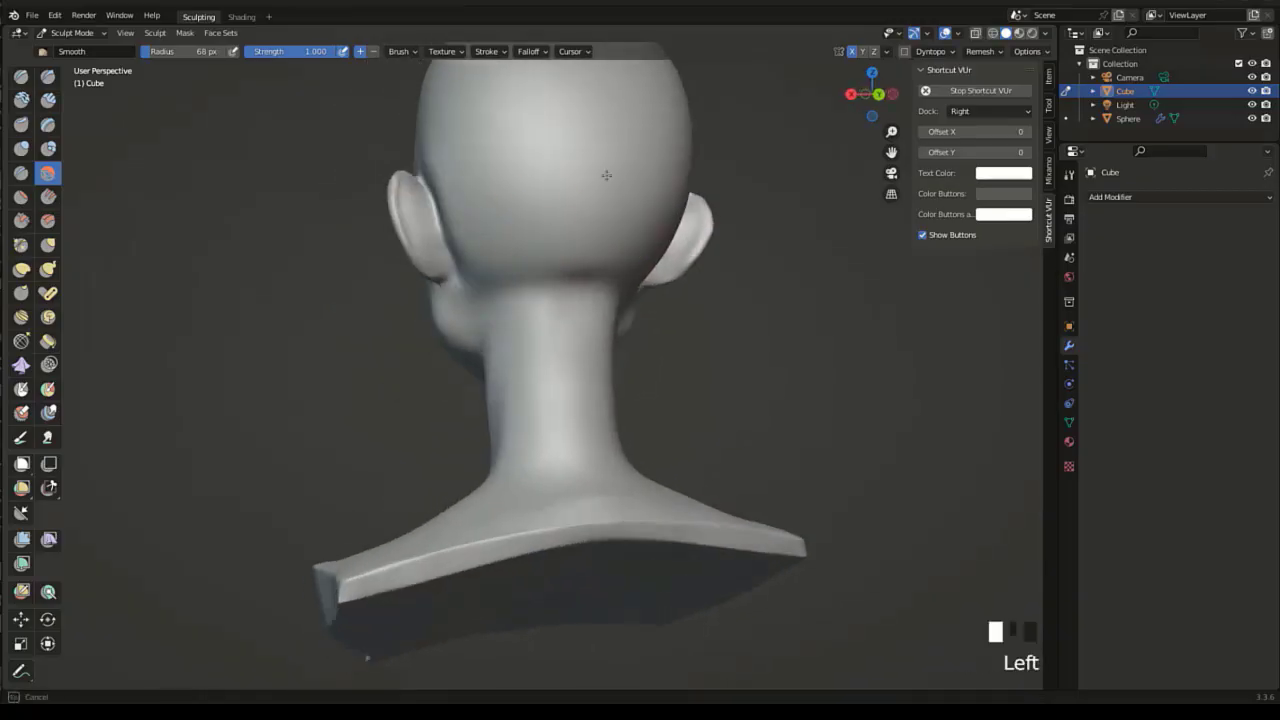
pyautogui.click(625, 198)
pyautogui.click(541, 476)
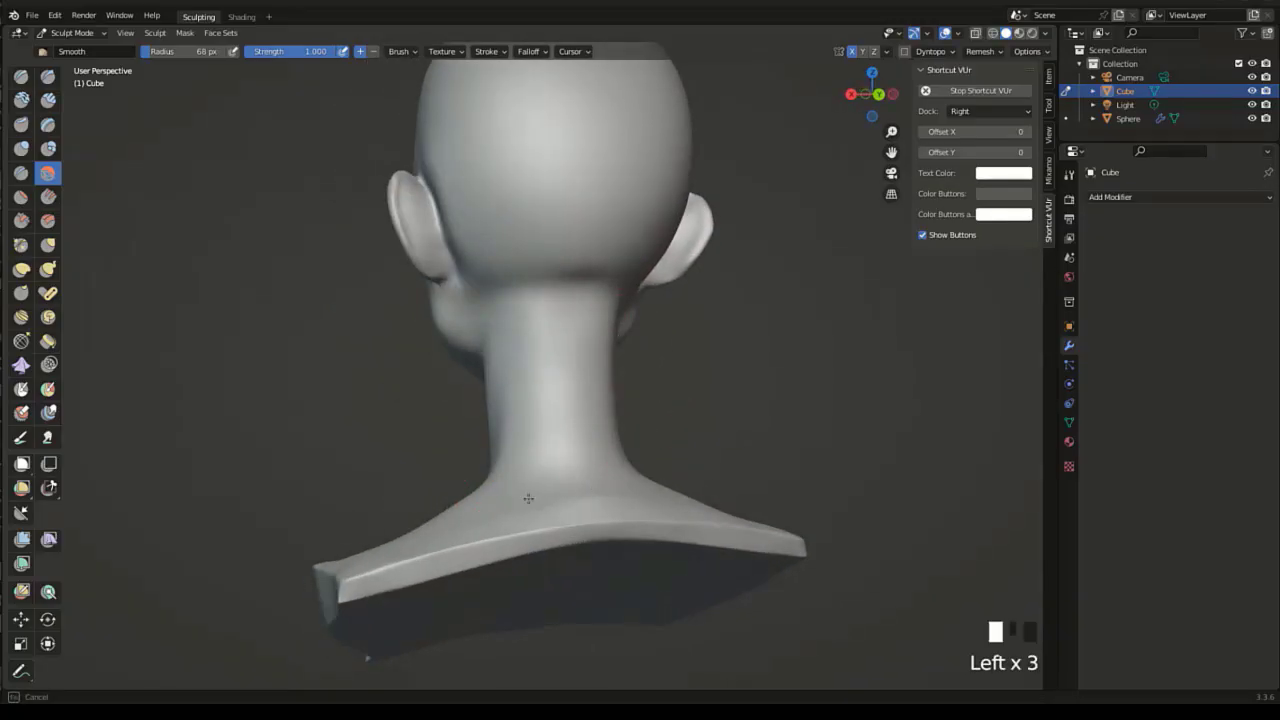
# Set the Fill/Deepen radius to 24 px and even out the base's rear rim behind the neck.
pyautogui.moveTo(710, 430)
pyautogui.mouseDown(button='middle')
pyautogui.moveTo(591, 423)
pyautogui.moveTo(553, 499)
pyautogui.moveTo(530, 408)
pyautogui.mouseUp(button='middle')
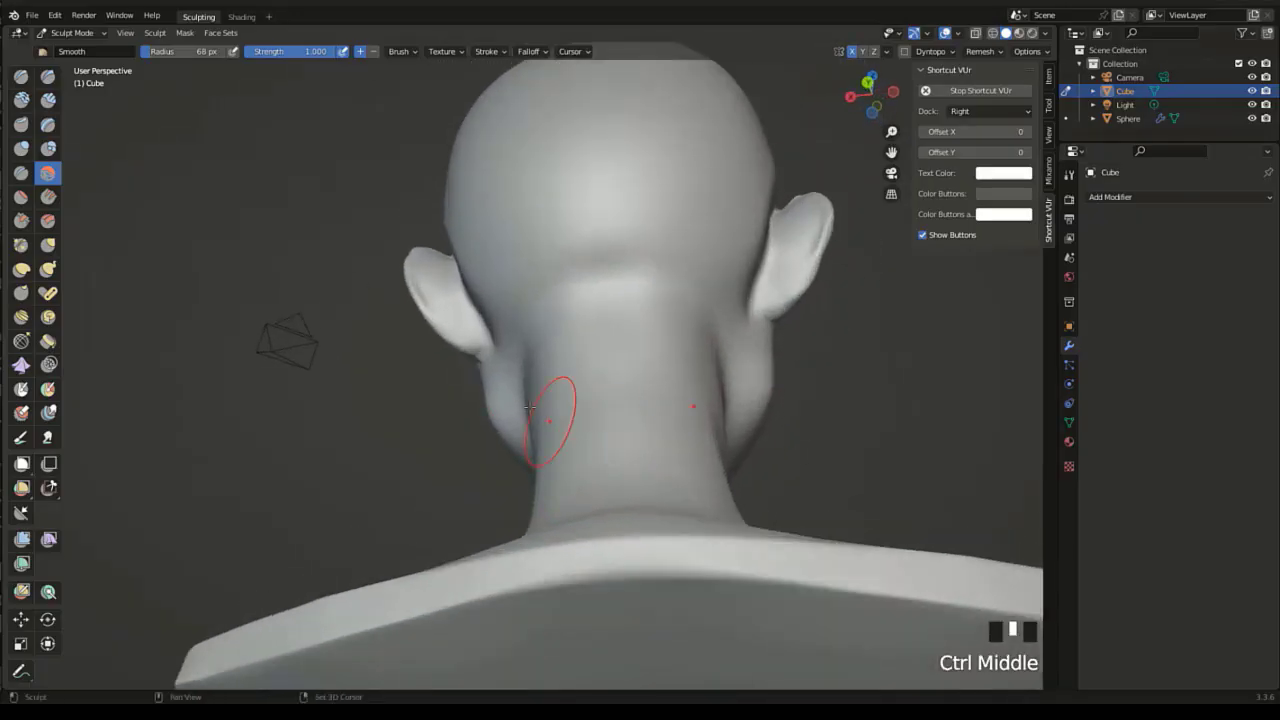
pyautogui.moveTo(460, 316)
pyautogui.keyDown('ctrl'); pyautogui.mouseDown(button='middle')
pyautogui.moveTo(560, 466)
pyautogui.moveTo(551, 423)
pyautogui.moveTo(363, 306)
pyautogui.mouseUp(button='middle'); pyautogui.keyUp('ctrl')
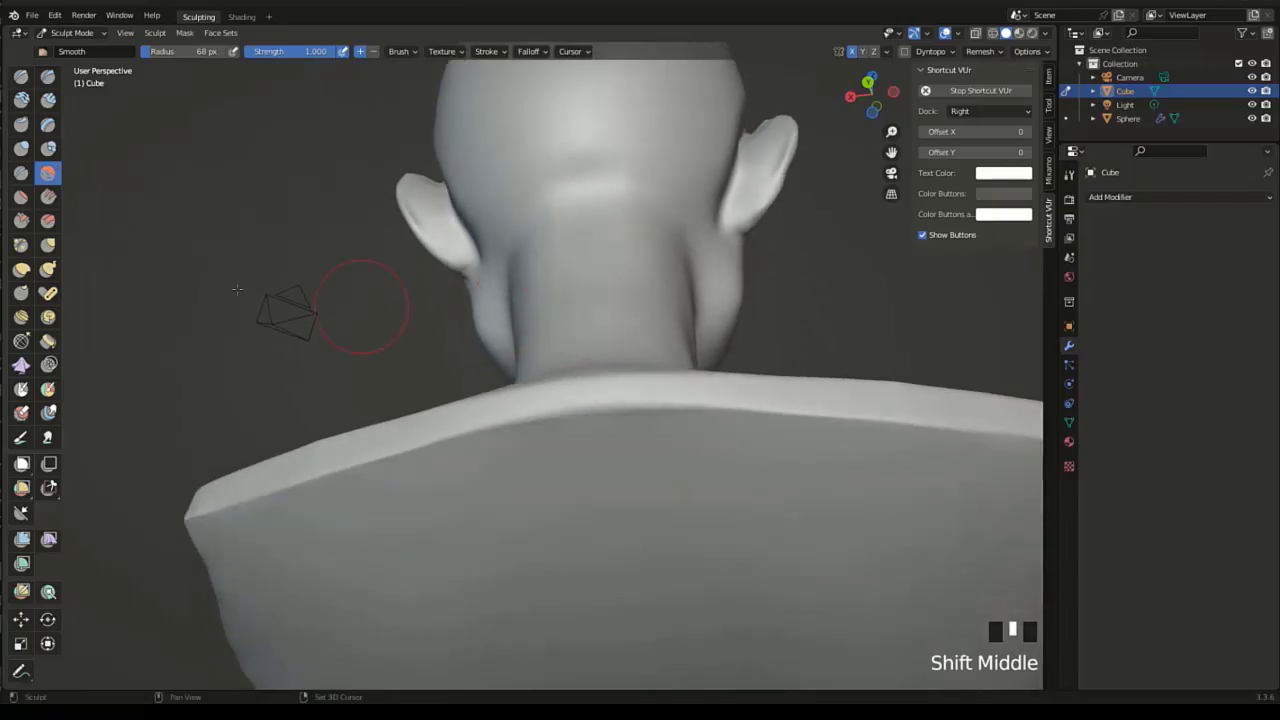
pyautogui.click(47, 196)
pyautogui.moveTo(184, 54); pyautogui.dragTo(178, 54)
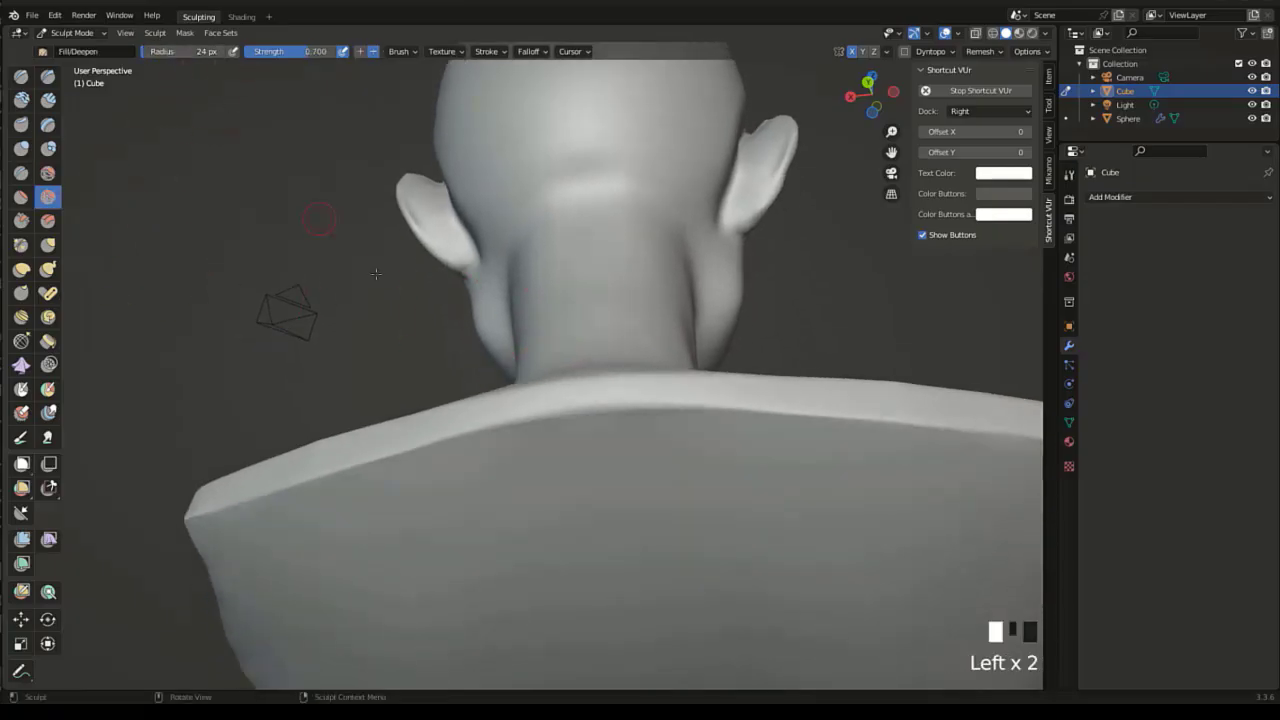
pyautogui.moveTo(559, 400)
pyautogui.mouseDown()
pyautogui.moveTo(624, 385)
pyautogui.moveTo(591, 386)
pyautogui.moveTo(744, 407)
pyautogui.mouseUp()
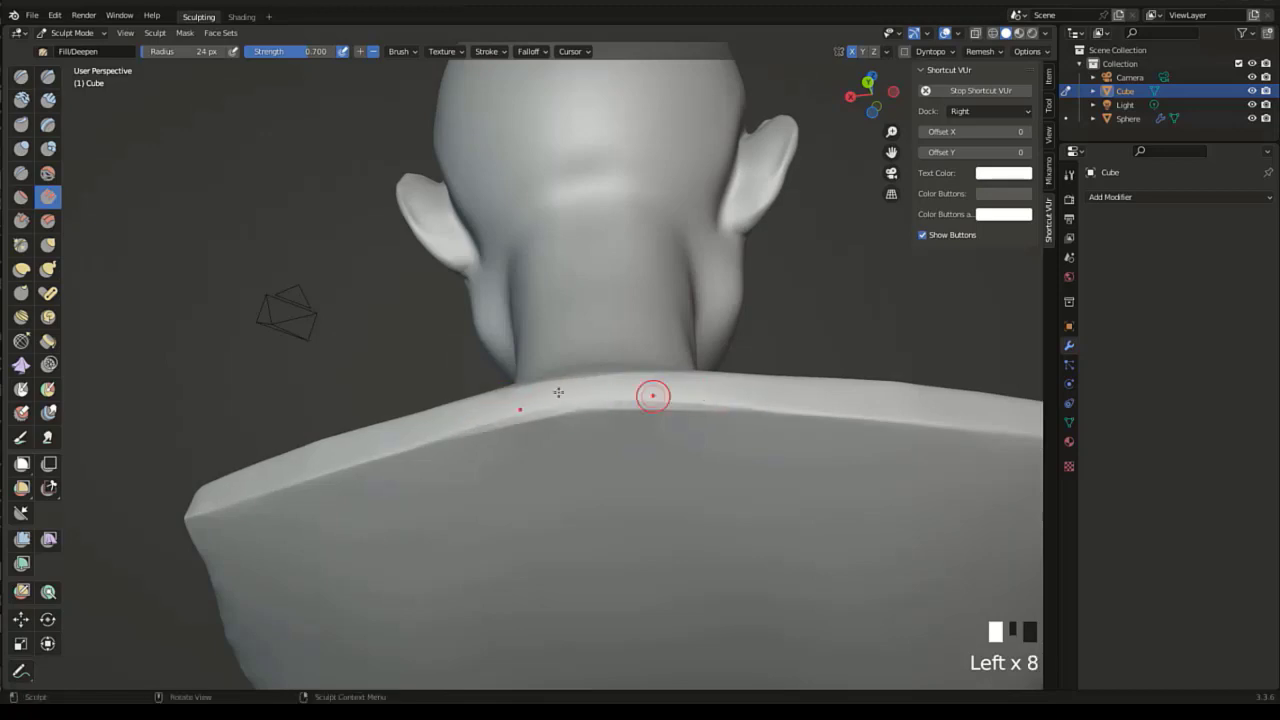
pyautogui.moveTo(558, 392); pyautogui.dragTo(620, 388)
# Set the Fill/Deepen radius to 40 px and flatten the rear rim's surface on both sides of the neck.
pyautogui.moveTo(146, 51); pyautogui.dragTo(156, 56)
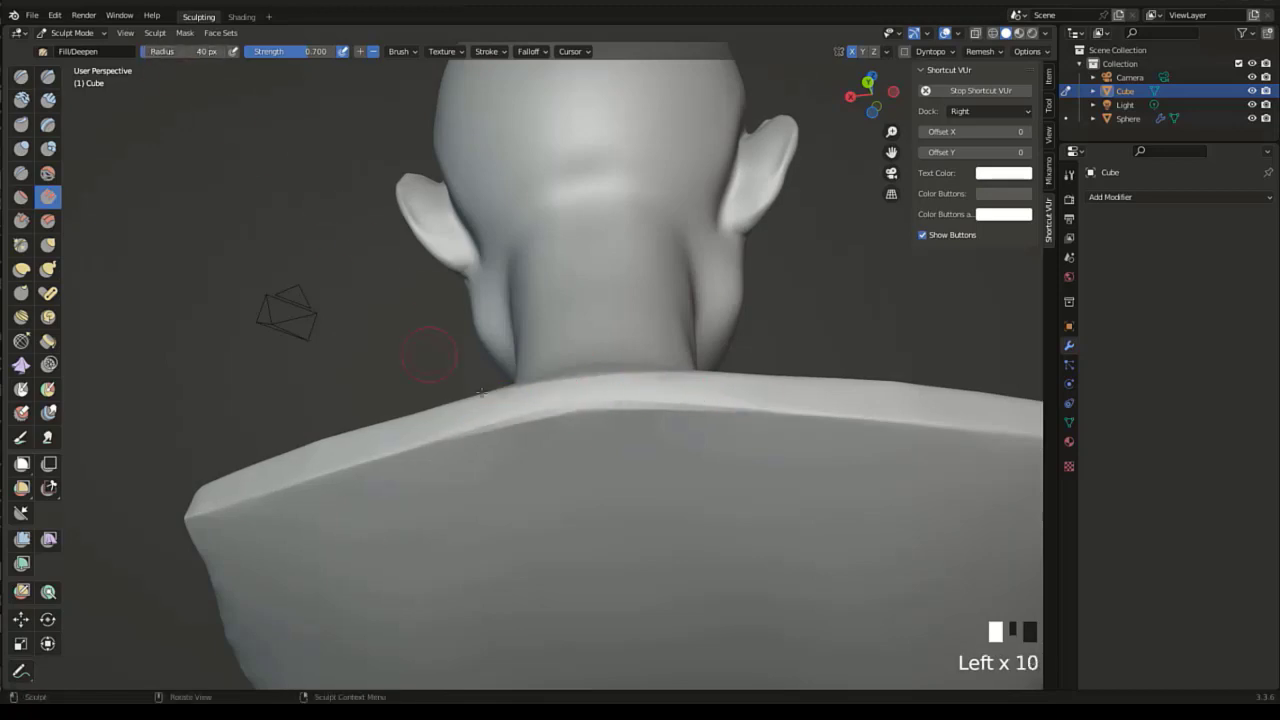
pyautogui.moveTo(428, 420); pyautogui.dragTo(530, 396)
pyautogui.moveTo(460, 410); pyautogui.dragTo(650, 388)
pyautogui.moveTo(690, 393)
pyautogui.mouseDown()
pyautogui.moveTo(660, 383)
pyautogui.moveTo(700, 389)
pyautogui.mouseUp()
# Carve a band across the upper chest below the collarbones with 40 px Clay Strips strokes.
pyautogui.moveTo(634, 362)
pyautogui.keyDown('ctrl'); pyautogui.mouseDown(button='middle')
pyautogui.moveTo(632, 395)
pyautogui.moveTo(730, 499)
pyautogui.moveTo(509, 457)
pyautogui.moveTo(562, 345)
pyautogui.mouseUp(button='middle'); pyautogui.keyUp('ctrl')
pyautogui.click(47, 100)
pyautogui.moveTo(260, 271); pyautogui.dragTo(413, 432, button='middle')
pyautogui.click(413, 432)
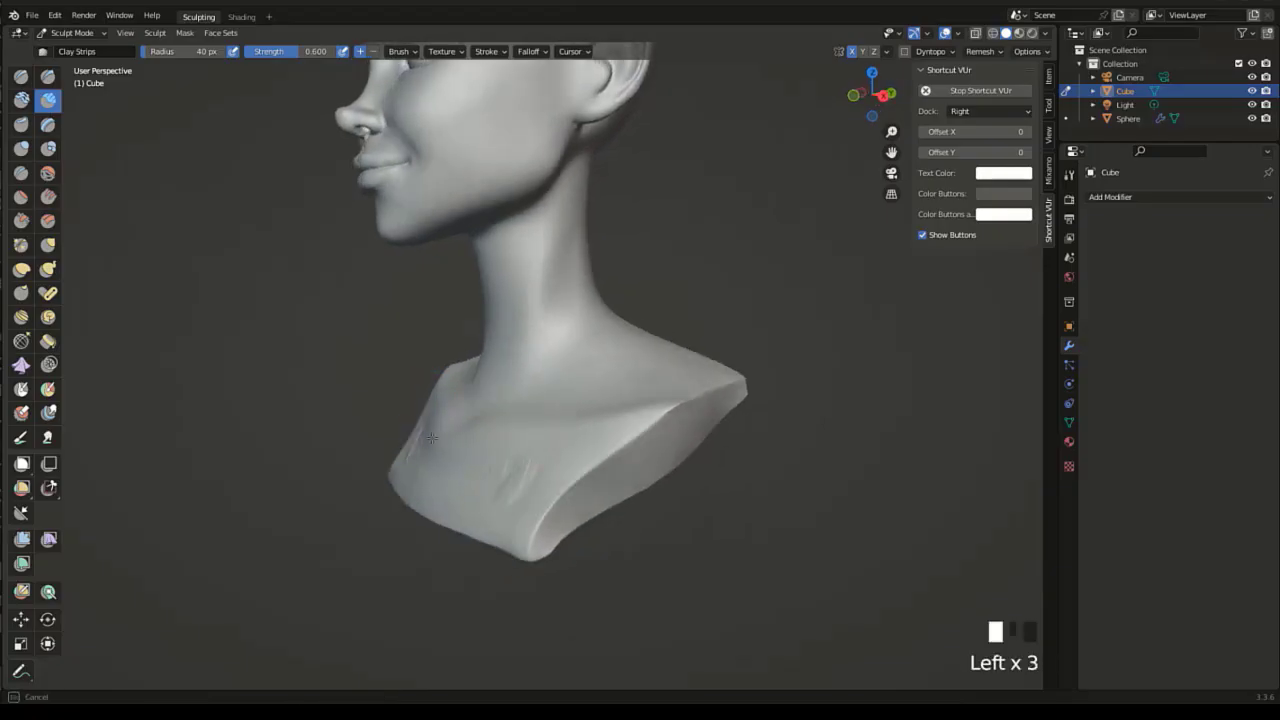
pyautogui.moveTo(546, 469); pyautogui.dragTo(616, 435)
pyautogui.click(511, 451)
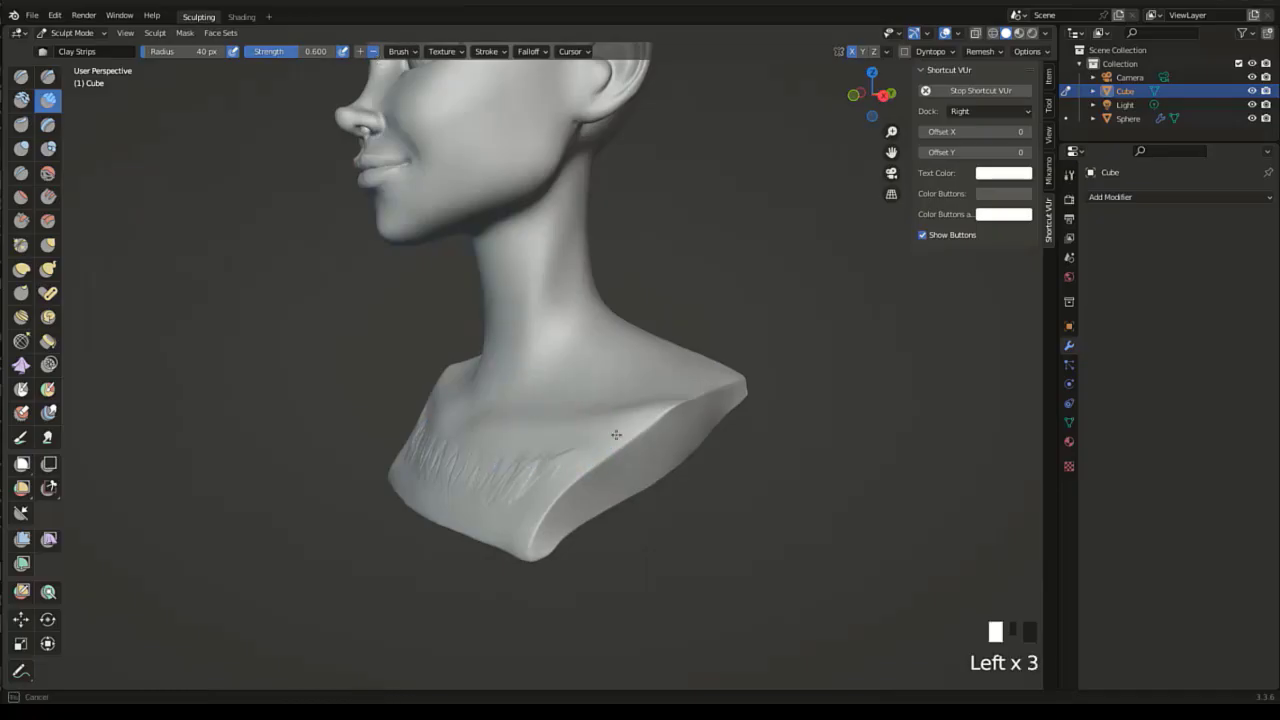
pyautogui.moveTo(531, 447); pyautogui.dragTo(594, 438)
pyautogui.moveTo(486, 450); pyautogui.dragTo(594, 437)
pyautogui.moveTo(495, 448); pyautogui.dragTo(597, 436)
pyautogui.moveTo(503, 443); pyautogui.dragTo(597, 435)
pyautogui.moveTo(493, 443); pyautogui.dragTo(597, 434)
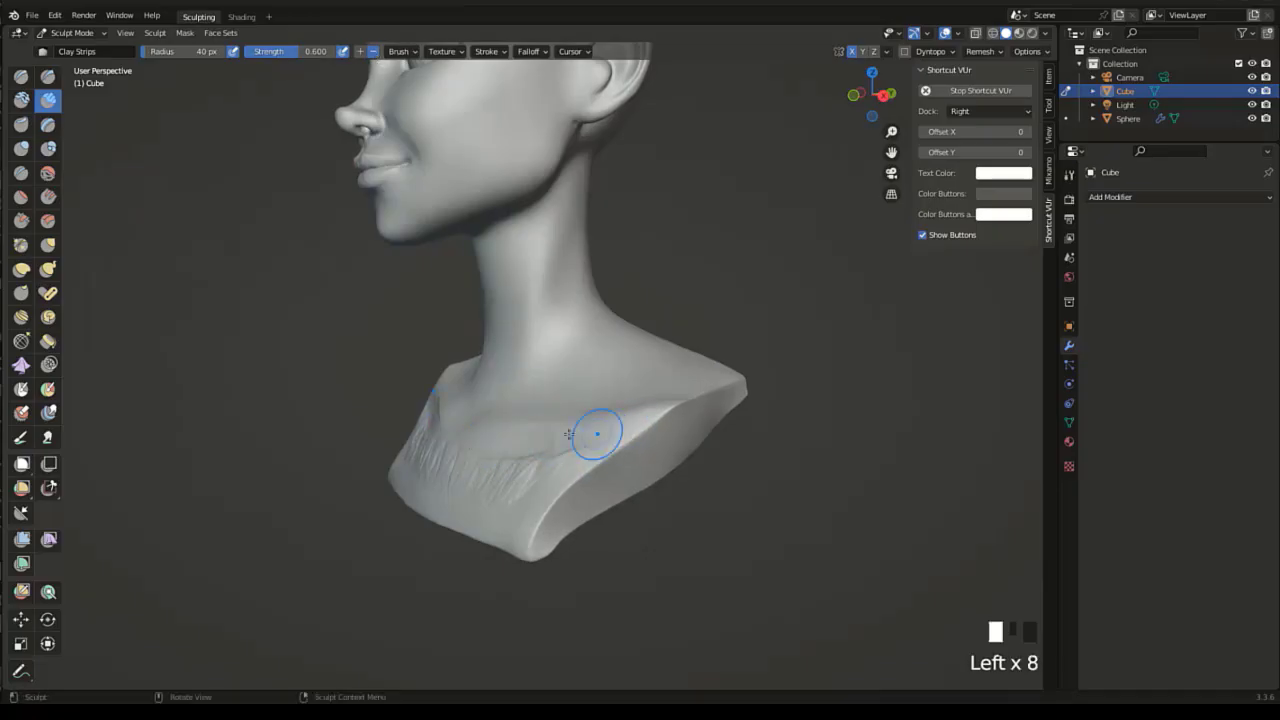
# Blend the Clay Strips marks on the chest with the 40 px Smooth brush.
pyautogui.click(47, 172)
pyautogui.moveTo(508, 451); pyautogui.dragTo(511, 427)
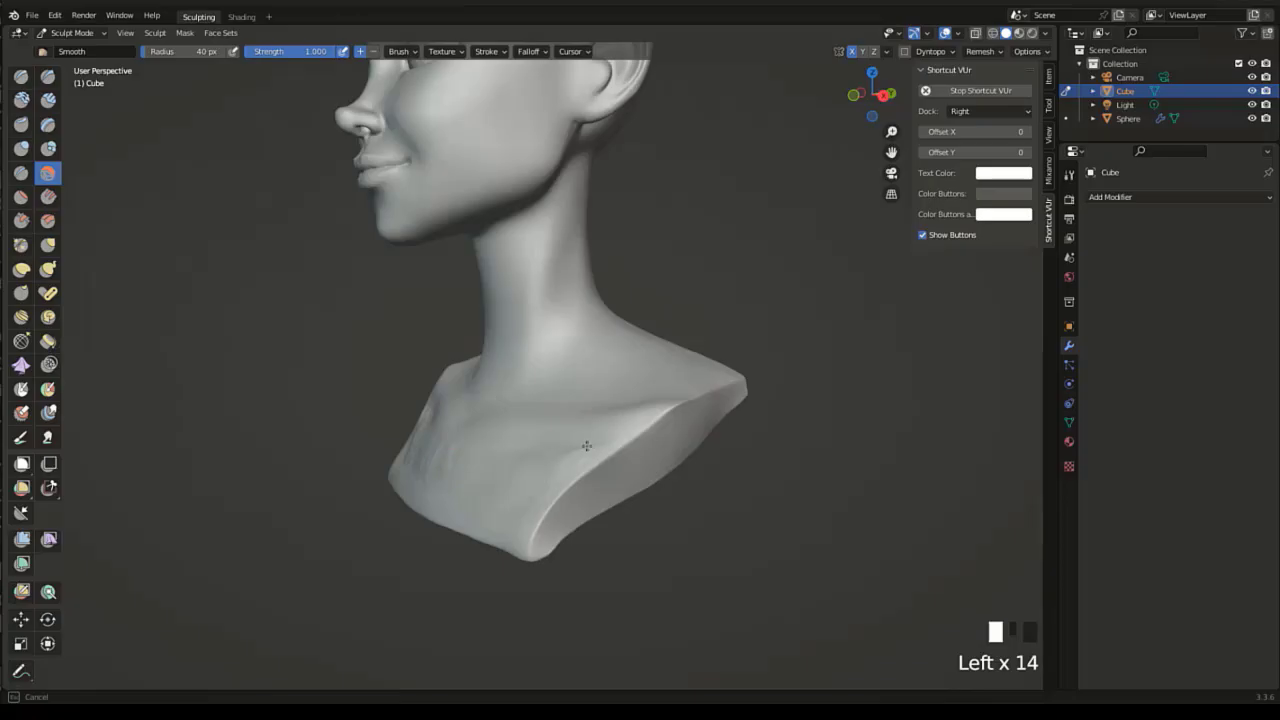
pyautogui.moveTo(589, 446); pyautogui.dragTo(584, 438)
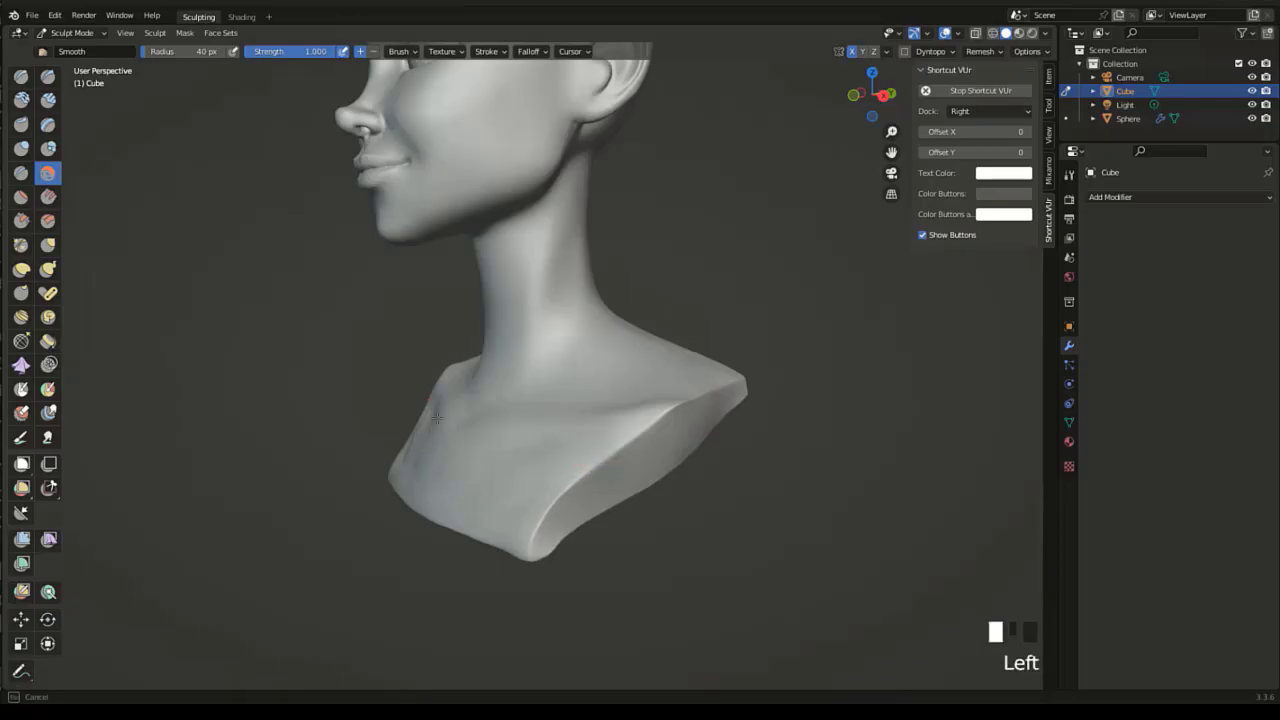
pyautogui.moveTo(485, 440); pyautogui.dragTo(434, 443, button='middle')
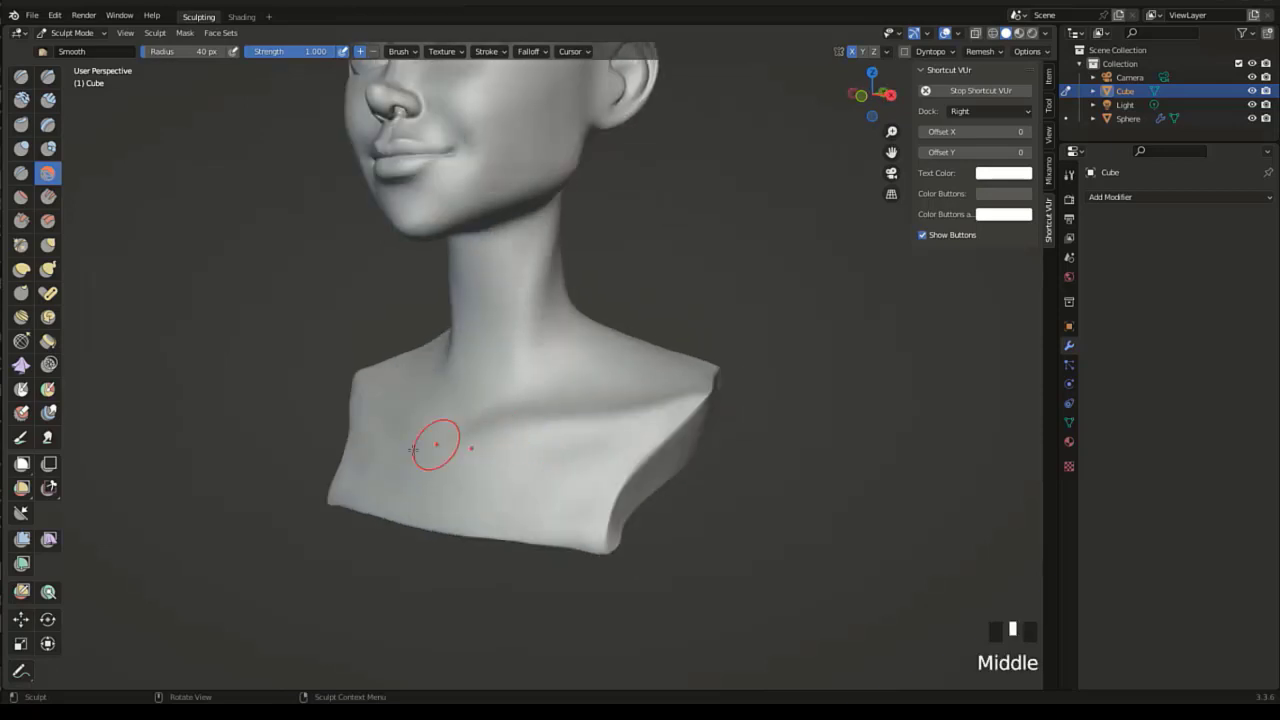
pyautogui.moveTo(370, 465); pyautogui.dragTo(365, 468)
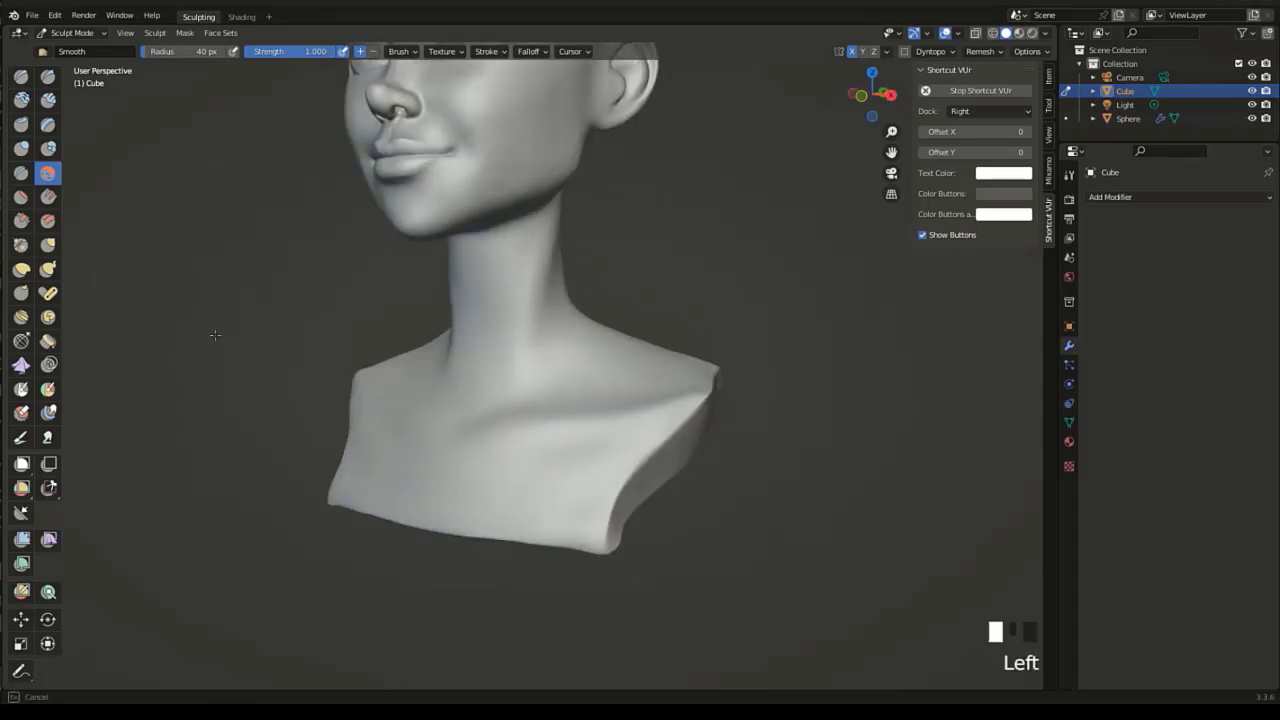
# Shape the area along the collarbones with the 40 px Clay brush, undoing the unwanted strokes and redrawing them.
pyautogui.click(21, 99)
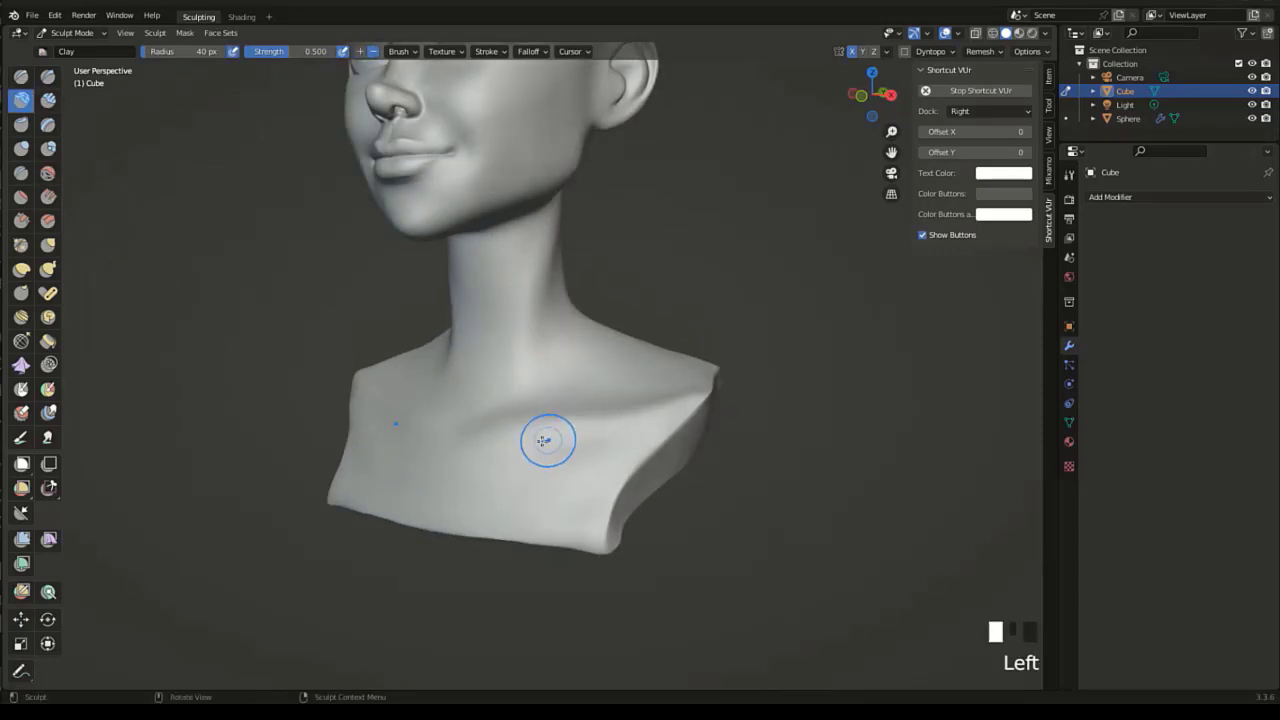
pyautogui.moveTo(542, 440); pyautogui.dragTo(622, 434)
pyautogui.moveTo(545, 448); pyautogui.dragTo(678, 414)
pyautogui.moveTo(555, 444)
pyautogui.mouseDown()
pyautogui.moveTo(581, 438)
pyautogui.moveTo(520, 455)
pyautogui.moveTo(514, 426)
pyautogui.moveTo(528, 423)
pyautogui.mouseUp()
pyautogui.moveTo(484, 437); pyautogui.dragTo(530, 424)
pyautogui.moveTo(500, 434); pyautogui.dragTo(555, 419)
pyautogui.hotkey('ctrl', 'z')
pyautogui.hotkey('ctrl', 'z')
pyautogui.hotkey('ctrl', 'z')
pyautogui.hotkey('ctrl', 'z')
pyautogui.moveTo(471, 443); pyautogui.dragTo(595, 420)
pyautogui.moveTo(560, 435); pyautogui.dragTo(530, 430)
pyautogui.moveTo(620, 408); pyautogui.dragTo(571, 423)
# Soften the Clay strokes along the collarbones and upper chest with the 40 px Smooth brush.
pyautogui.moveTo(700, 391); pyautogui.dragTo(414, 450, button='middle')
pyautogui.click(48, 173)
pyautogui.moveTo(458, 414)
pyautogui.mouseDown()
pyautogui.moveTo(485, 428)
pyautogui.moveTo(543, 416)
pyautogui.mouseUp()
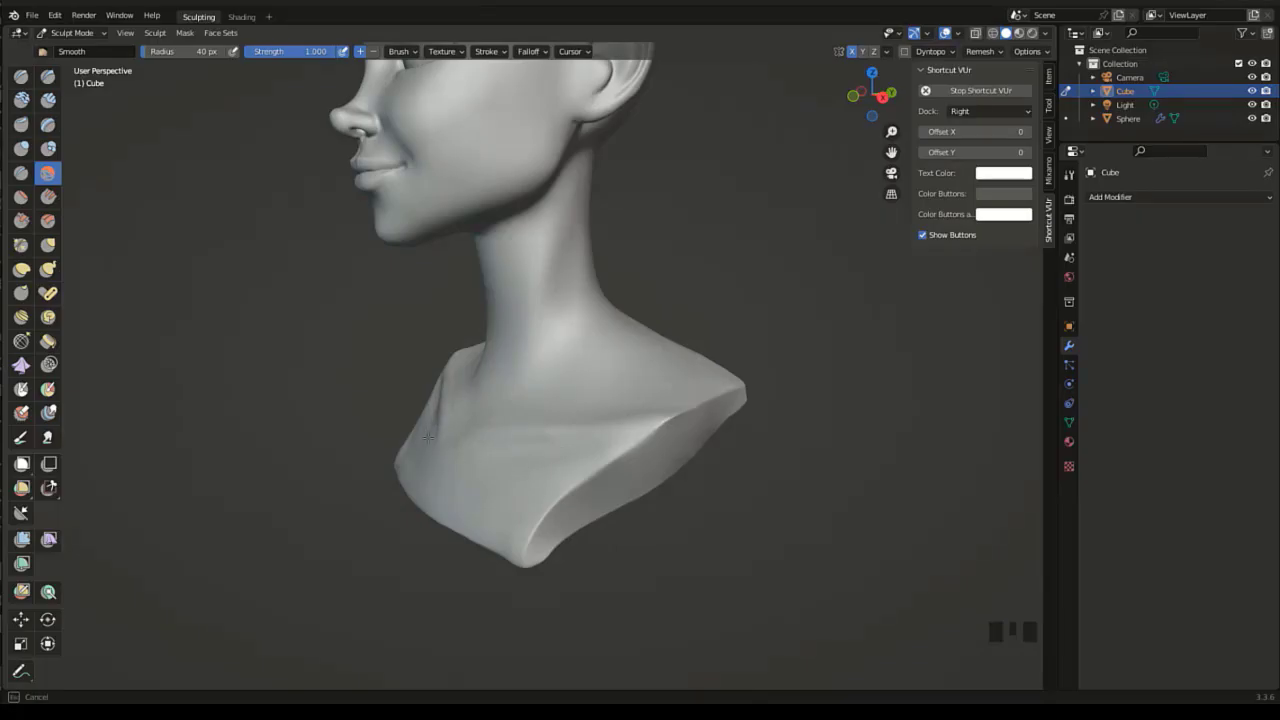
pyautogui.moveTo(437, 404); pyautogui.dragTo(369, 460, button='middle')
pyautogui.click(369, 460)
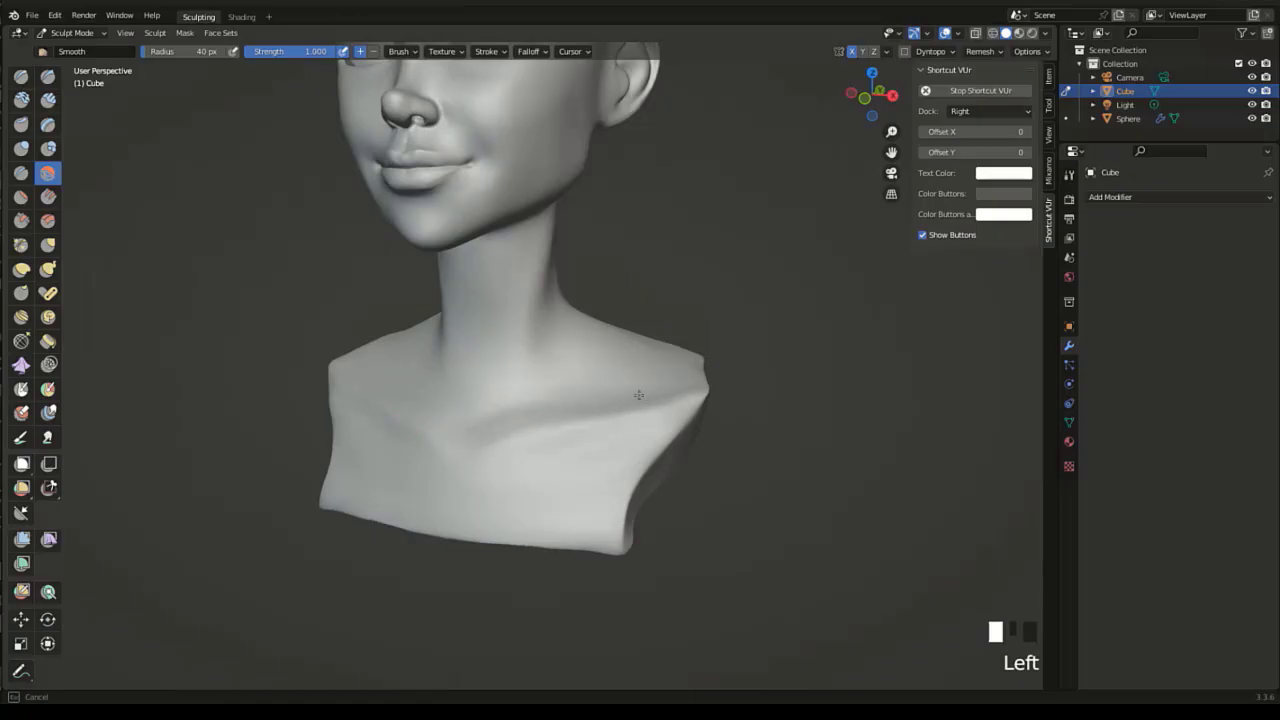
pyautogui.moveTo(604, 384); pyautogui.dragTo(540, 408, button='middle')
pyautogui.click(540, 408)
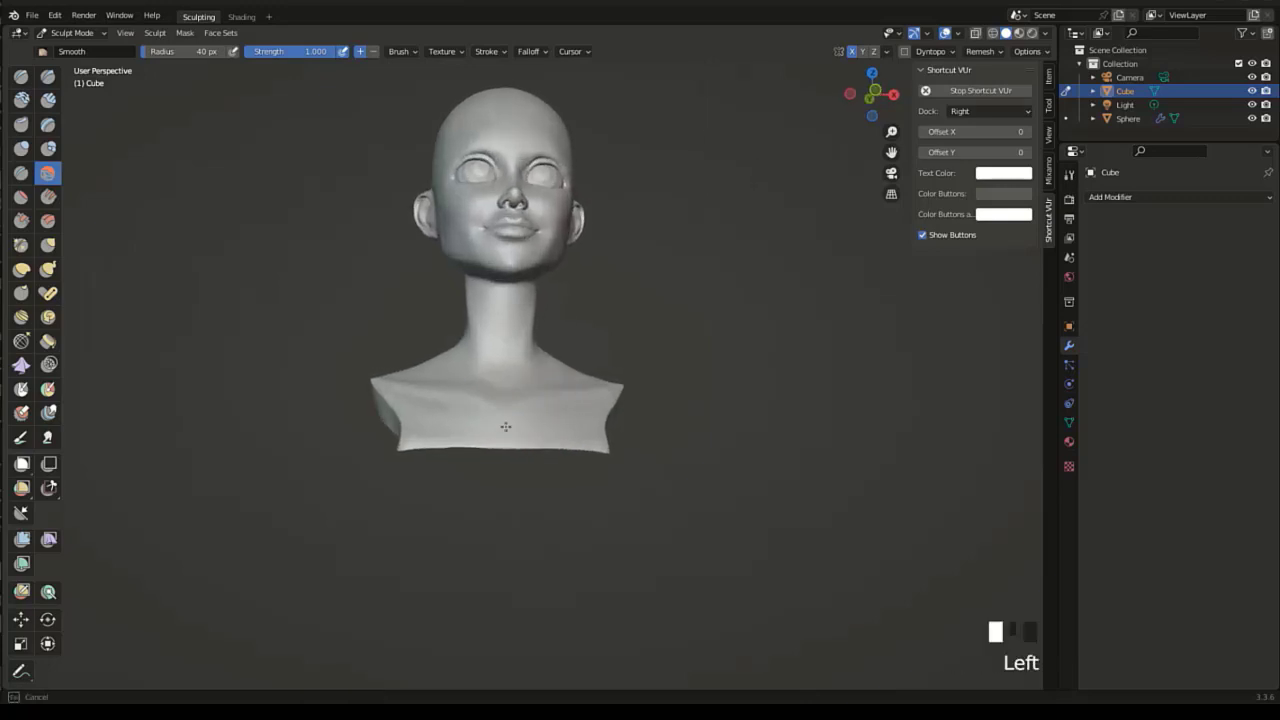
# Flatten the base's side face along its front edge, from shoulder to lower corner, with the 40 px Fill/Deepen brush.
pyautogui.moveTo(511, 425); pyautogui.dragTo(511, 325, button='middle')
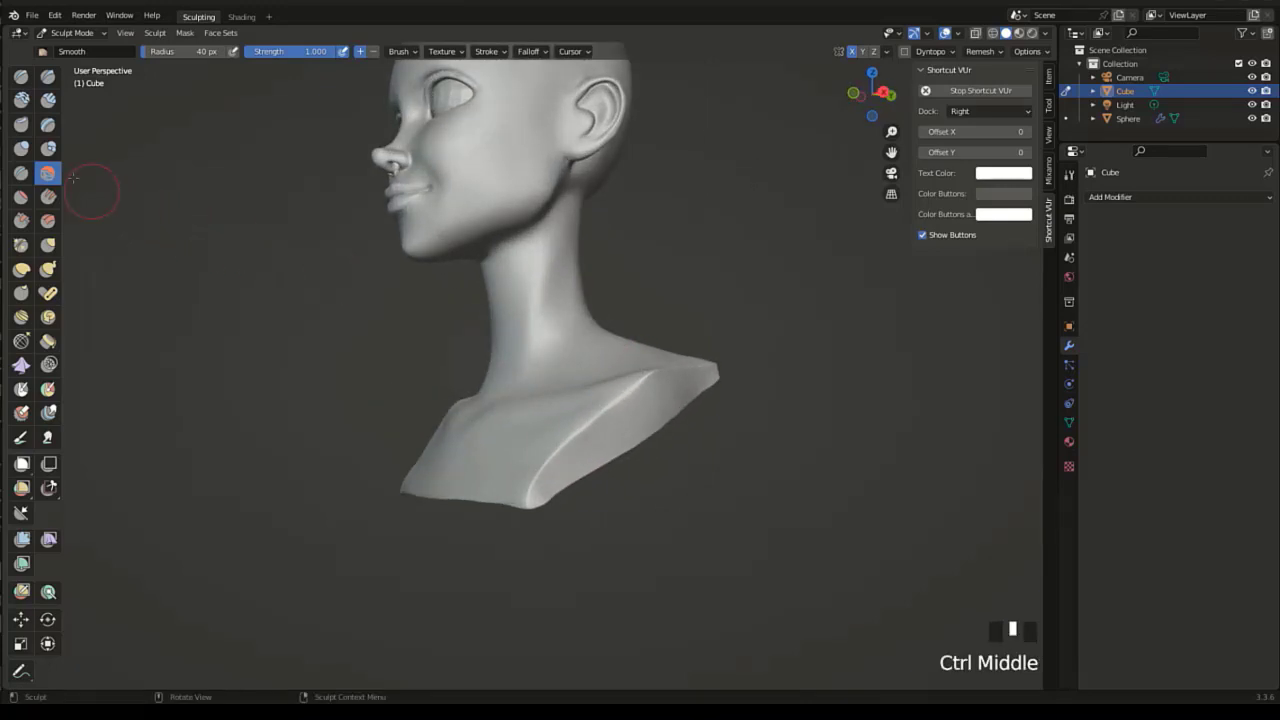
pyautogui.click(47, 196)
pyautogui.moveTo(597, 429)
pyautogui.mouseDown(button='middle')
pyautogui.moveTo(563, 433)
pyautogui.moveTo(617, 408)
pyautogui.mouseUp(button='middle')
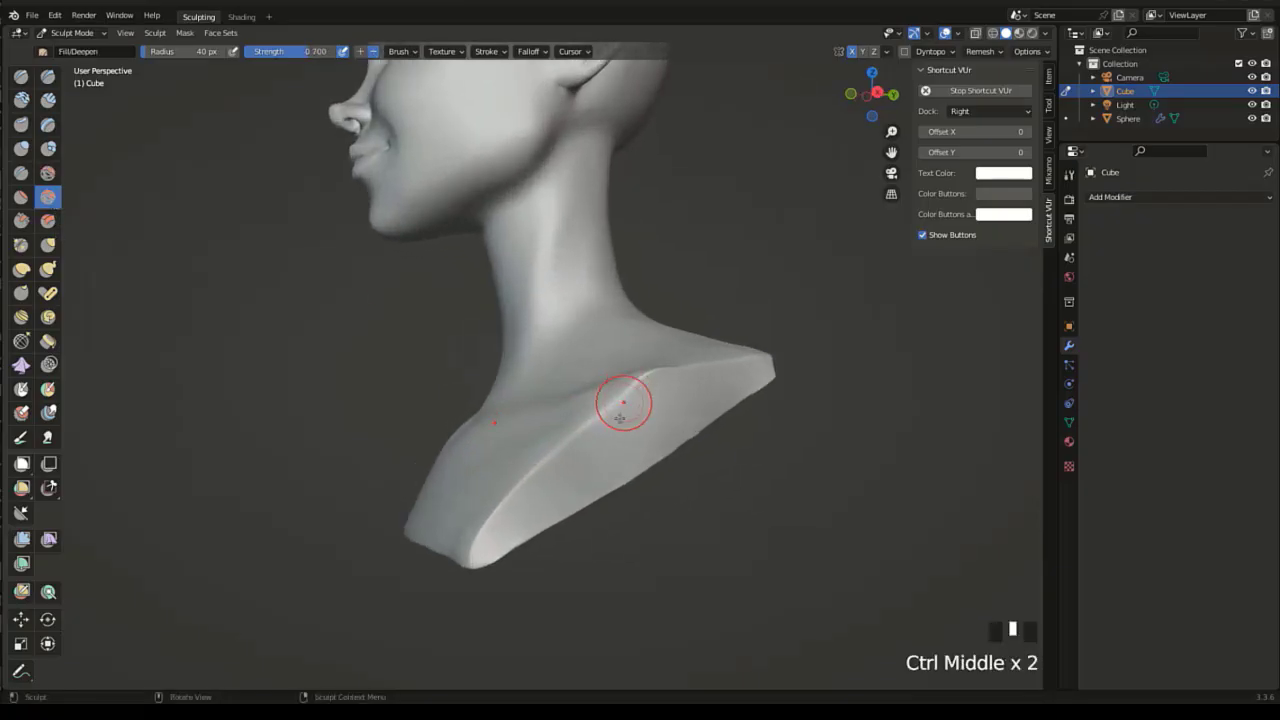
pyautogui.click(577, 457)
pyautogui.click(600, 434)
pyautogui.click(617, 419)
pyautogui.click(633, 414)
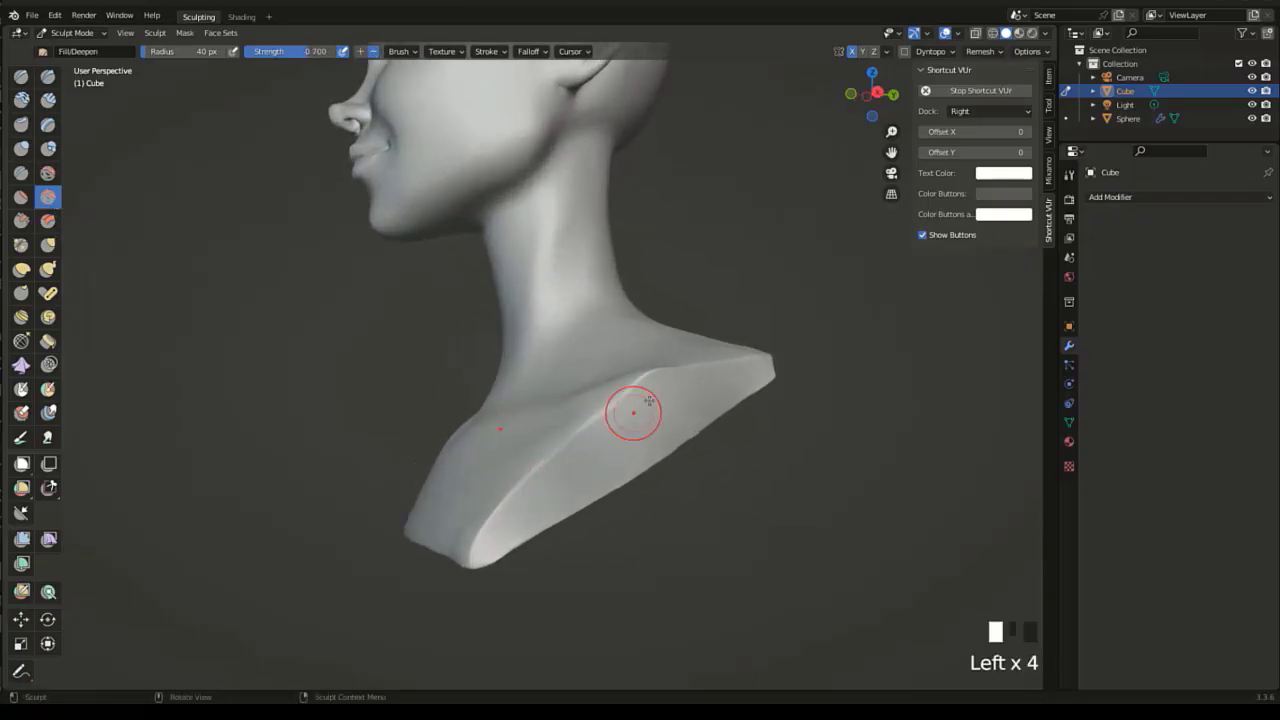
pyautogui.click(512, 515)
pyautogui.click(560, 470)
pyautogui.click(593, 453)
pyautogui.click(629, 405)
pyautogui.click(545, 482)
pyautogui.click(548, 478)
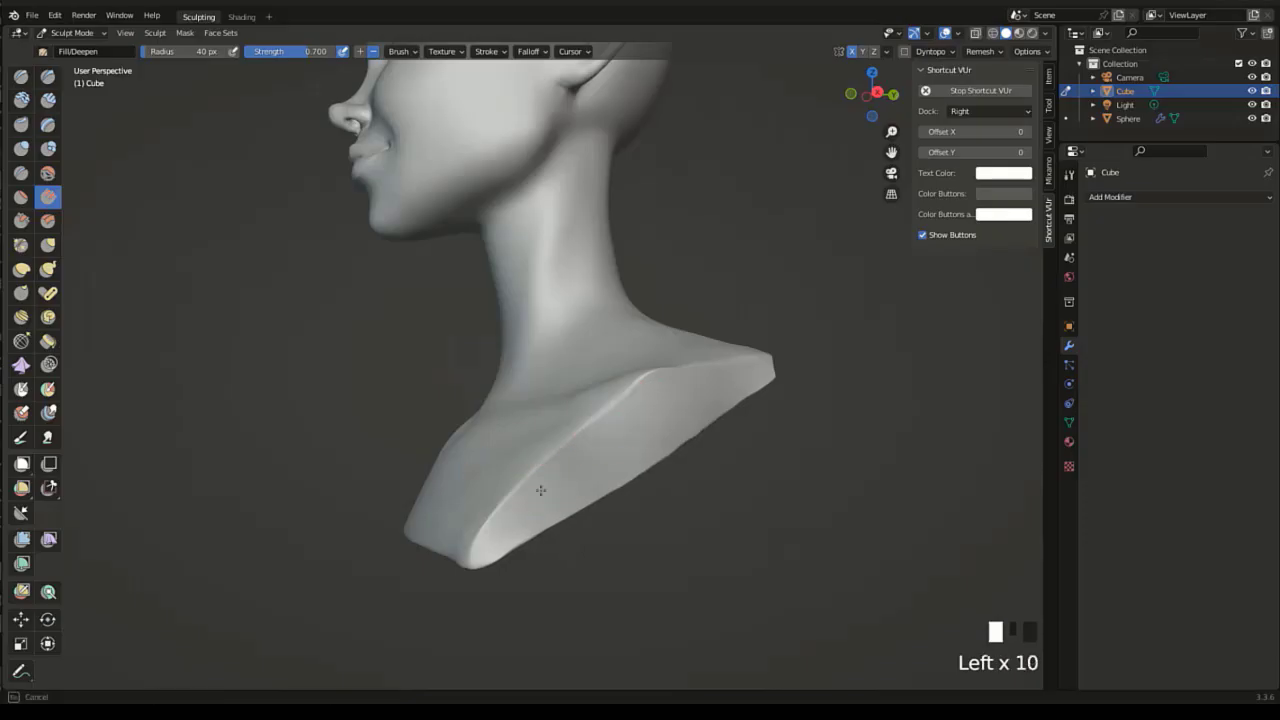
# Refine the opposite side face's lower front corner and rear shoulder end with the 40 px Fill/Deepen brush.
pyautogui.moveTo(618, 300)
pyautogui.mouseDown(button='middle')
pyautogui.moveTo(732, 356)
pyautogui.moveTo(480, 520)
pyautogui.mouseUp(button='middle')
pyautogui.click(458, 596)
pyautogui.click(458, 596)
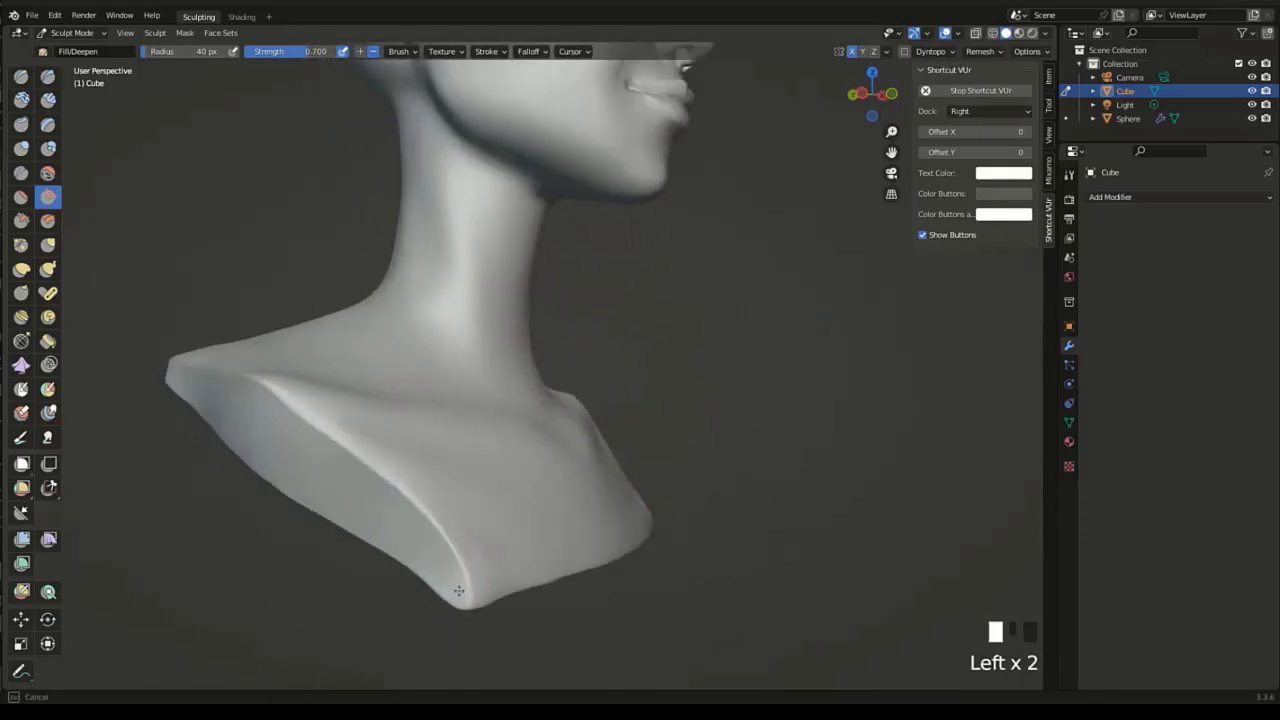
pyautogui.keyDown('ctrl'); pyautogui.moveTo(429, 472); pyautogui.dragTo(438, 556, button='middle'); pyautogui.keyUp('ctrl')
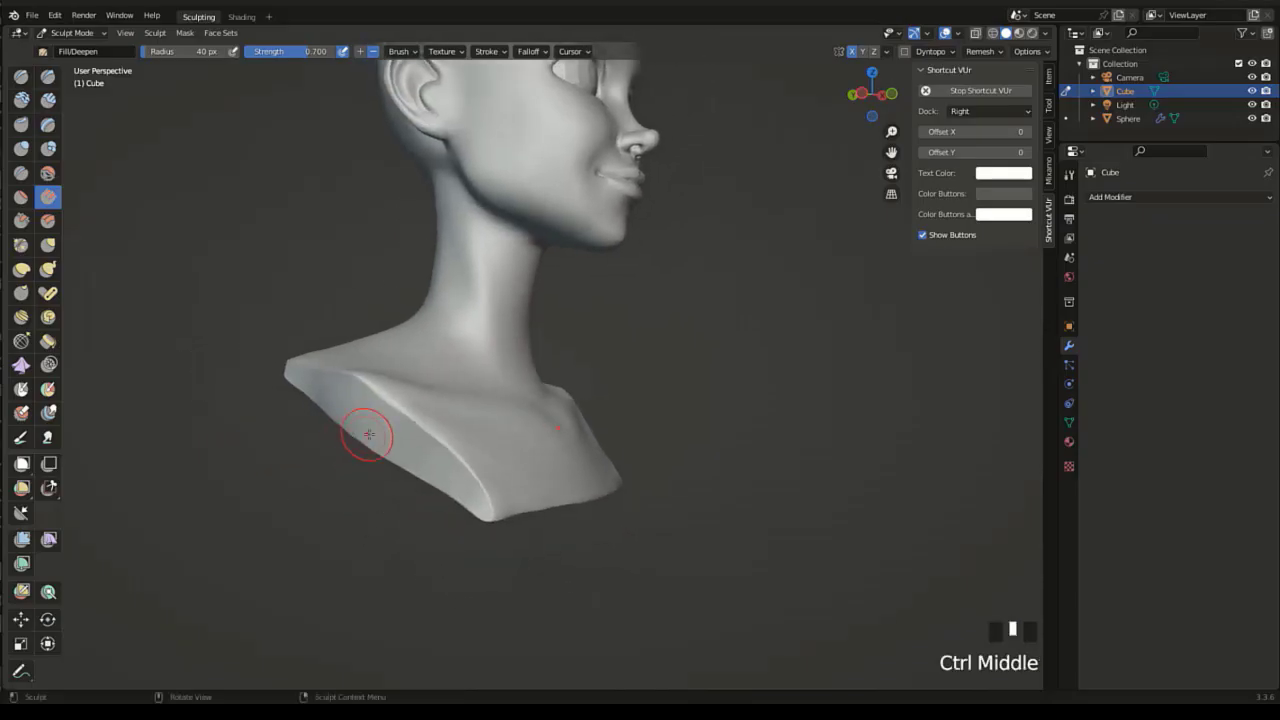
pyautogui.moveTo(414, 429)
pyautogui.mouseDown(button='middle')
pyautogui.moveTo(464, 442)
pyautogui.moveTo(366, 424)
pyautogui.mouseUp(button='middle')
pyautogui.click(366, 424)
pyautogui.moveTo(359, 428); pyautogui.dragTo(396, 422)
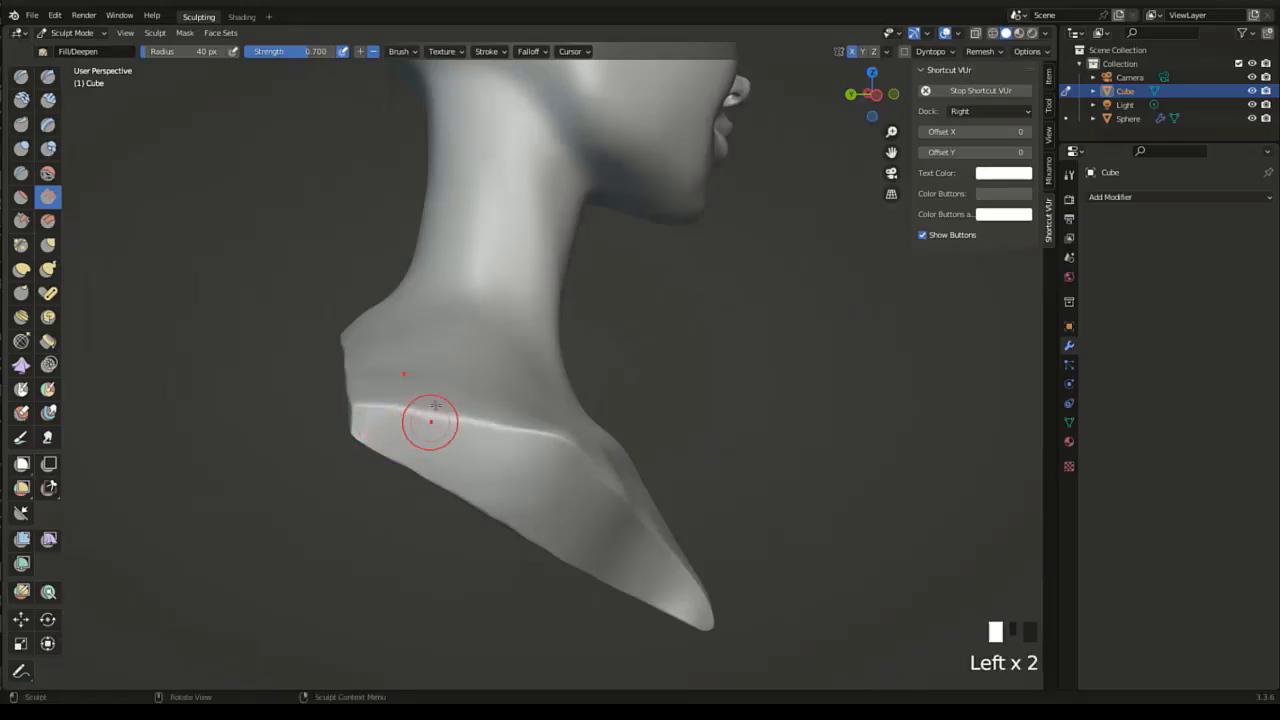
# Switch to Object Mode and apply Shade Smooth to the bust.
pyautogui.keyDown('ctrl'); pyautogui.moveTo(424, 354); pyautogui.dragTo(377, 403, button='middle'); pyautogui.keyUp('ctrl')
pyautogui.click(78, 32)
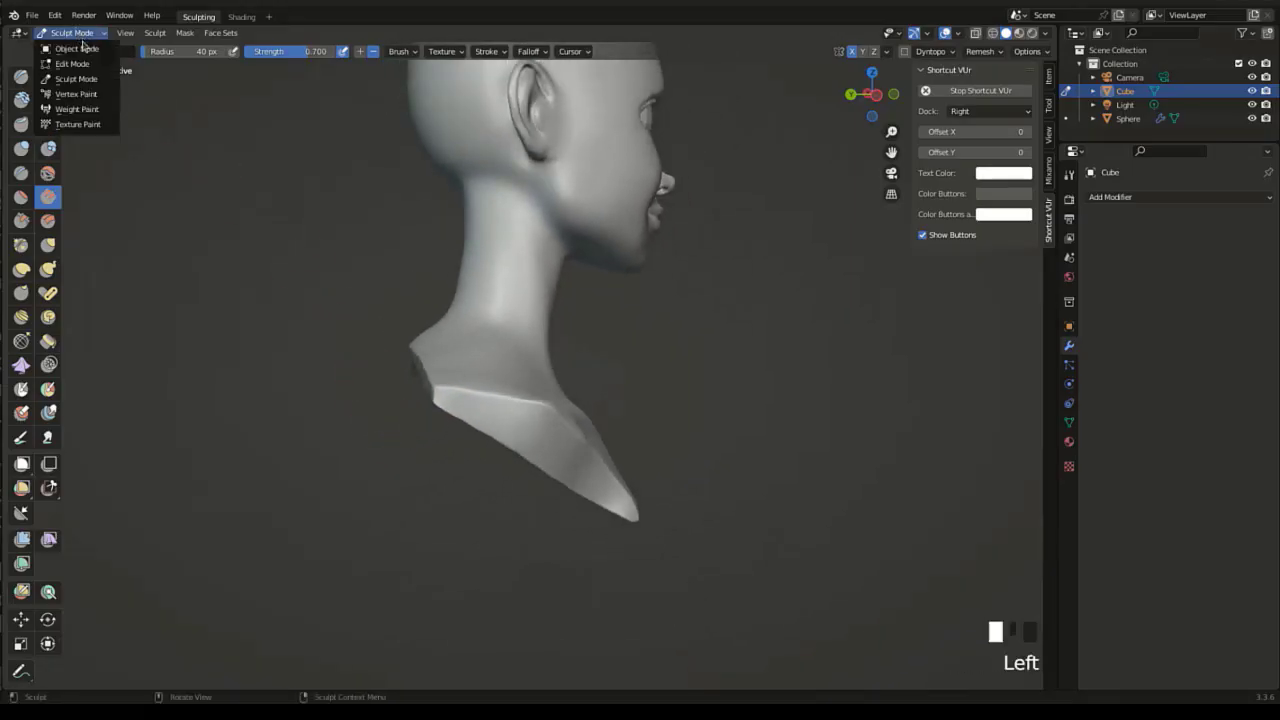
pyautogui.click(80, 48)
pyautogui.moveTo(474, 358); pyautogui.dragTo(500, 262, button='middle')
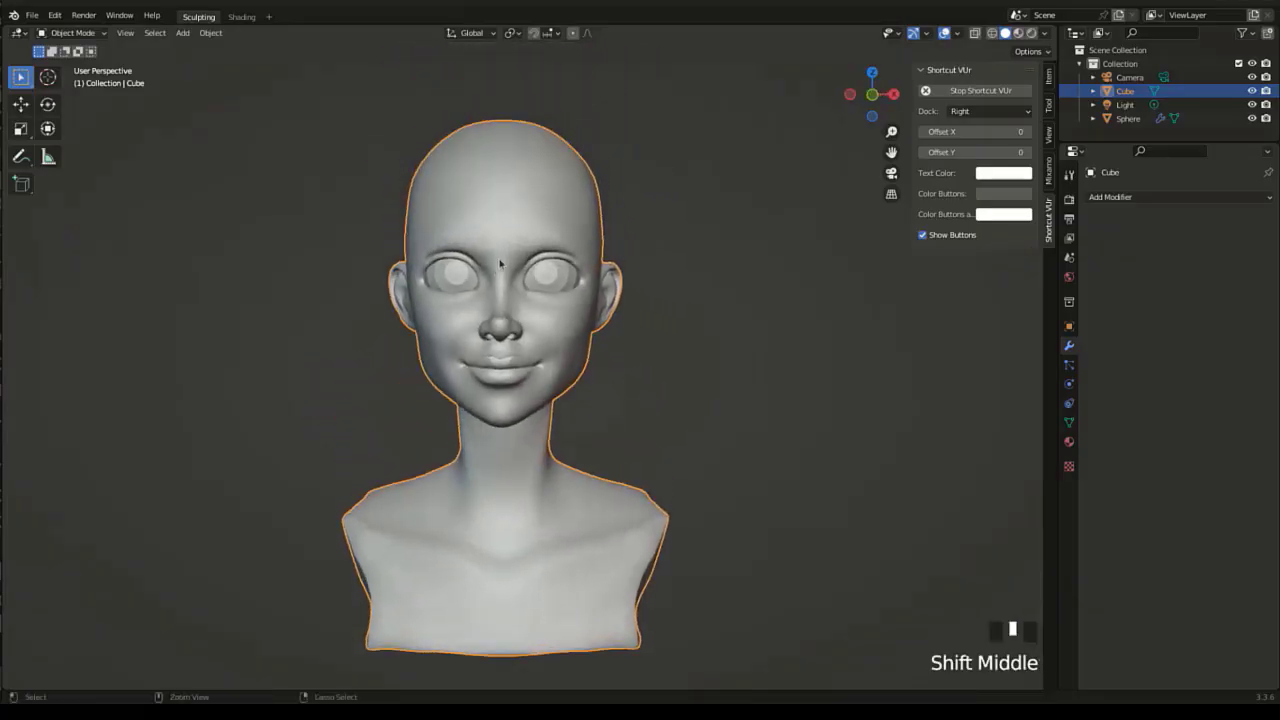
pyautogui.rightClick(500, 206)
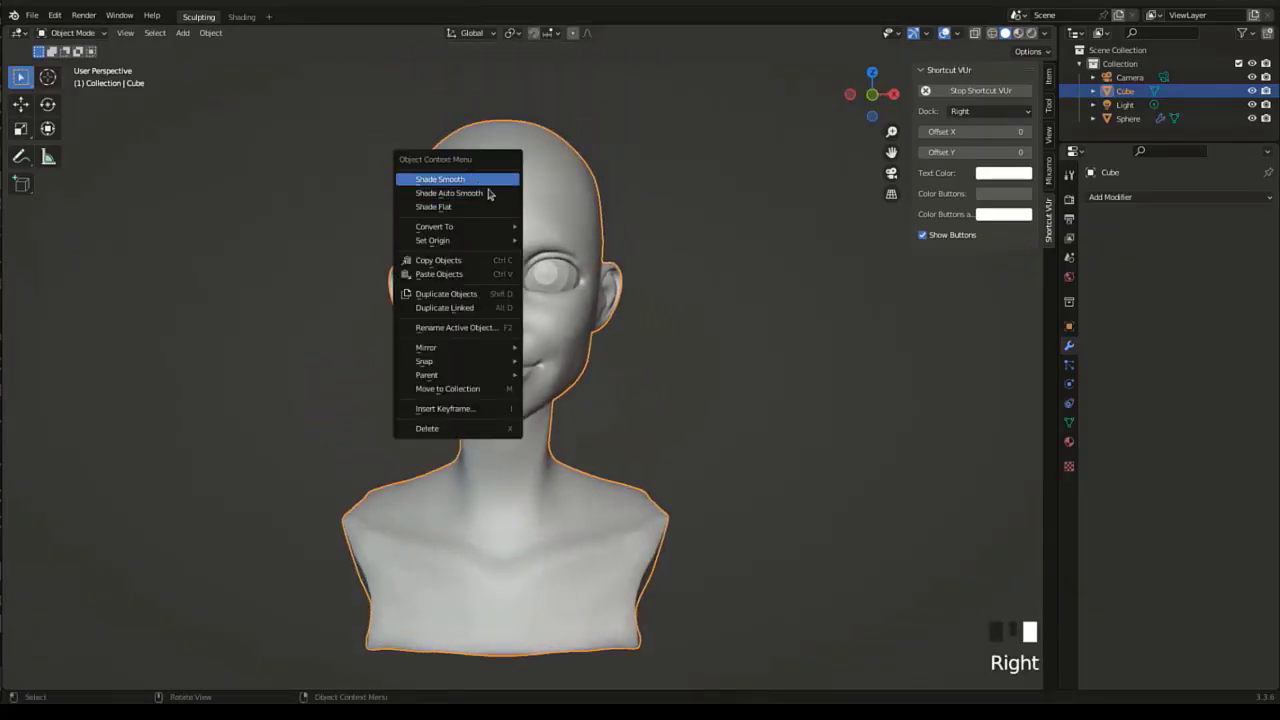
pyautogui.click(477, 180)
# Compare the mouth area with and without smooth shading, and reapply Shade Smooth to the bust.
pyautogui.keyDown('ctrl'); pyautogui.moveTo(511, 385); pyautogui.dragTo(586, 263, button='middle'); pyautogui.keyUp('ctrl')
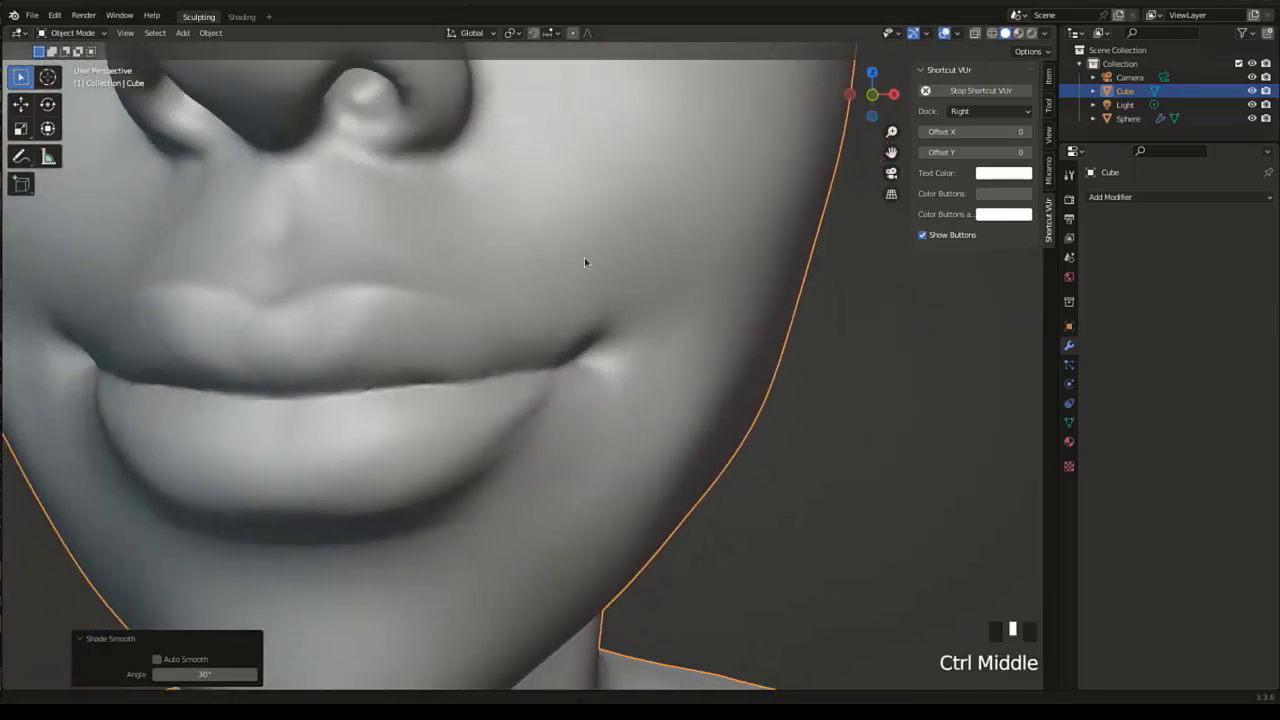
pyautogui.rightClick(466, 244)
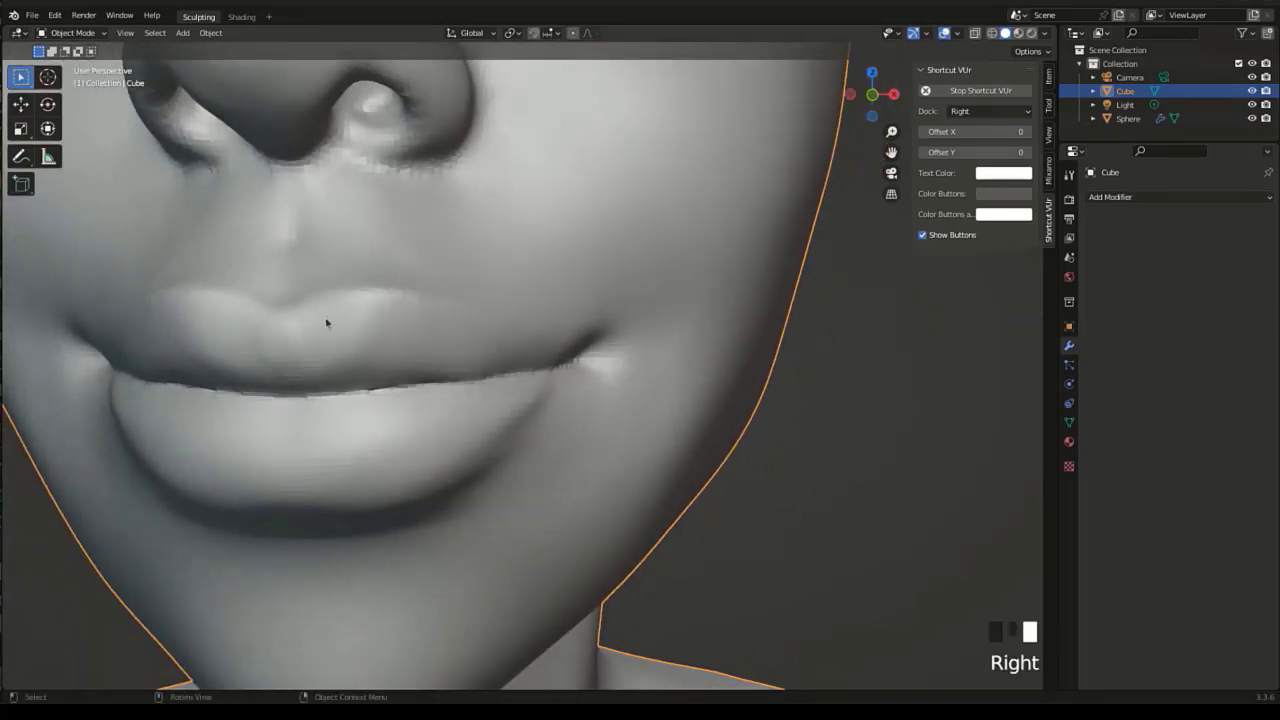
pyautogui.rightClick(410, 234)
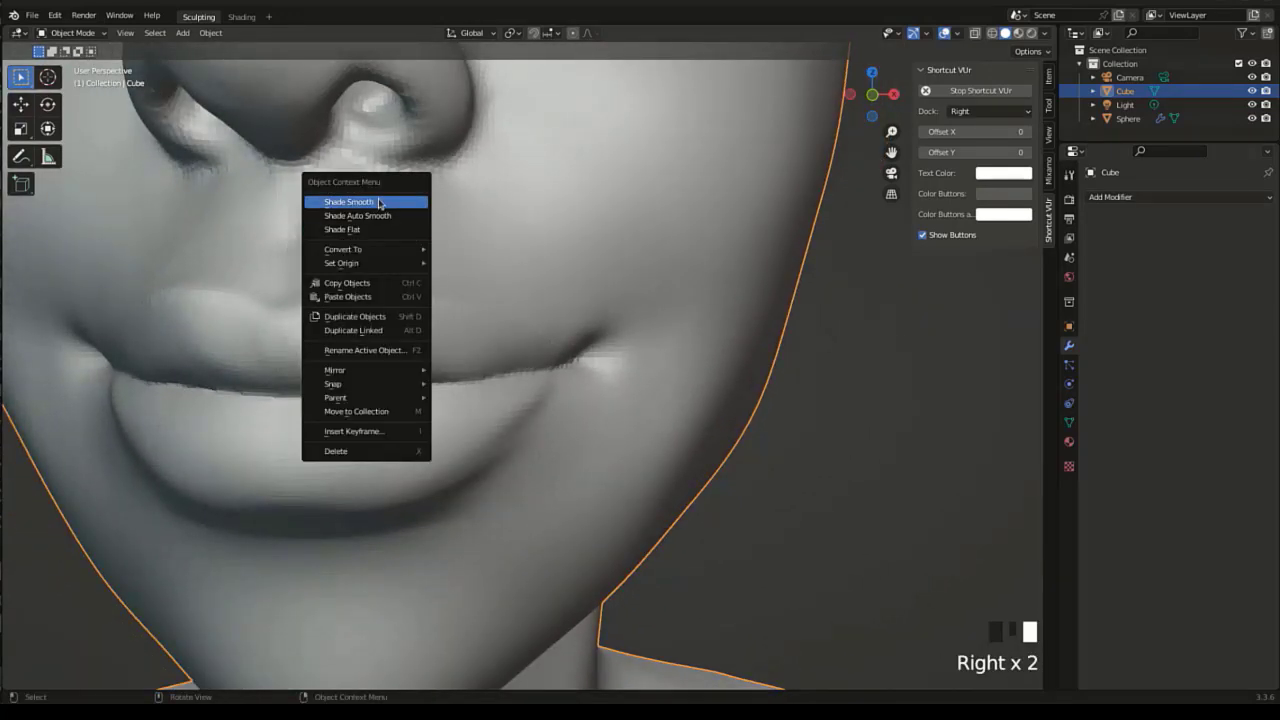
pyautogui.click(385, 202)
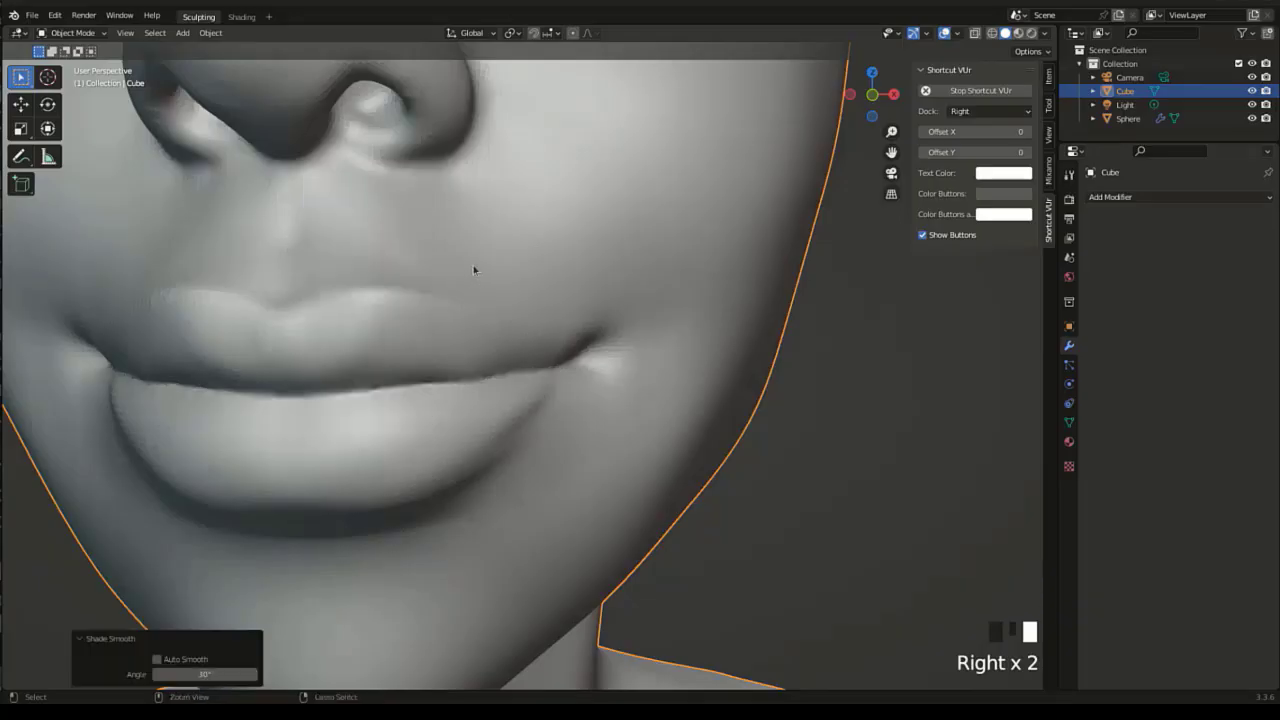
pyautogui.keyDown('ctrl'); pyautogui.moveTo(474, 269); pyautogui.dragTo(422, 512, button='middle'); pyautogui.keyUp('ctrl')
pyautogui.keyDown('shift'); pyautogui.moveTo(481, 291); pyautogui.dragTo(523, 268, button='middle'); pyautogui.keyUp('shift')
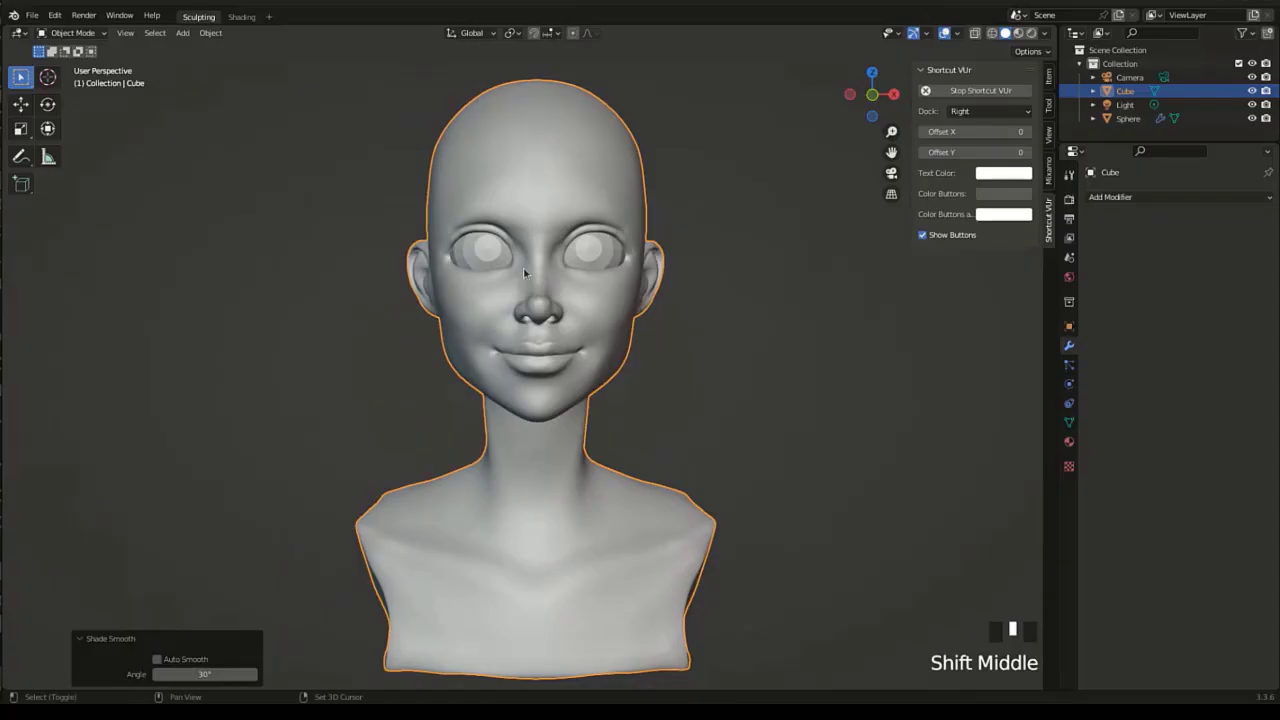